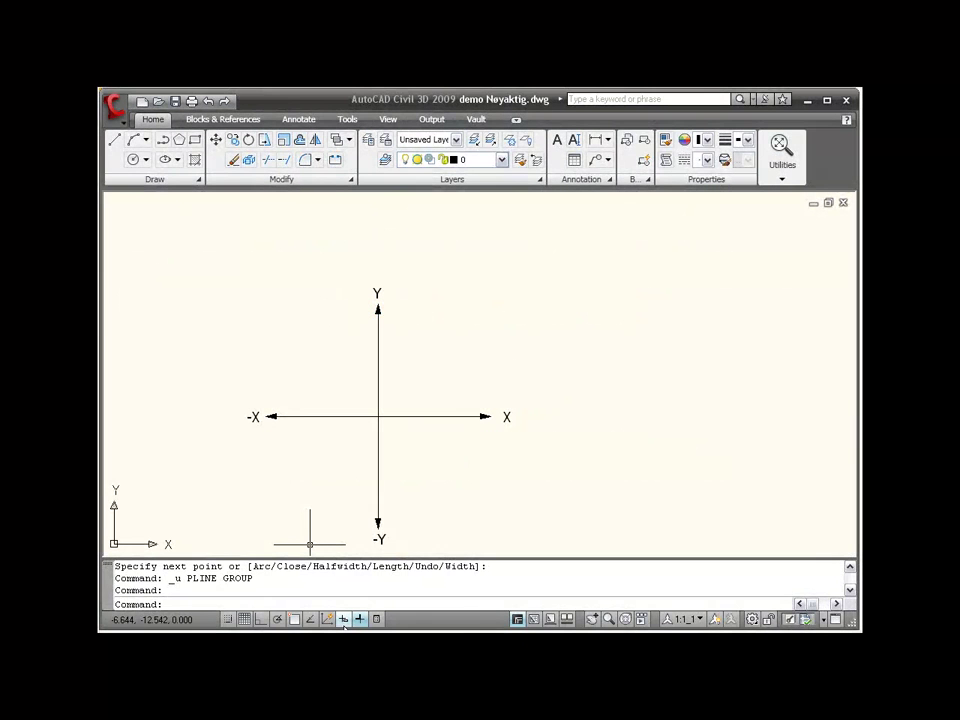
- Draw a polyline from 1,2 to the absolute point #5,3 and end the command
left_click(166, 147)
type("2")
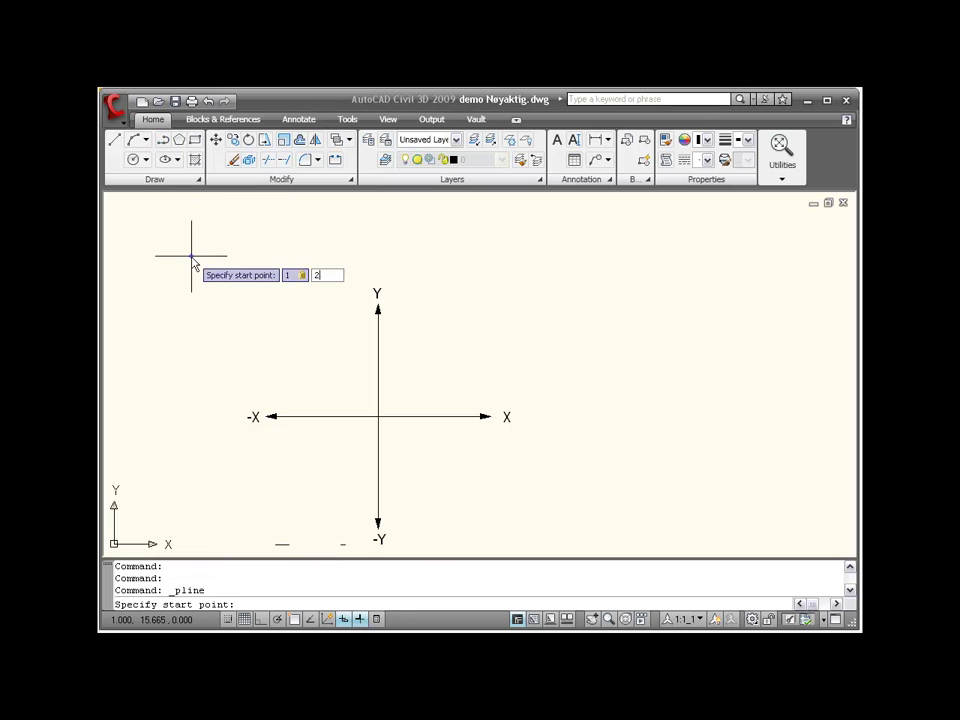
key("Return")
key("F8")
type("#5,3")
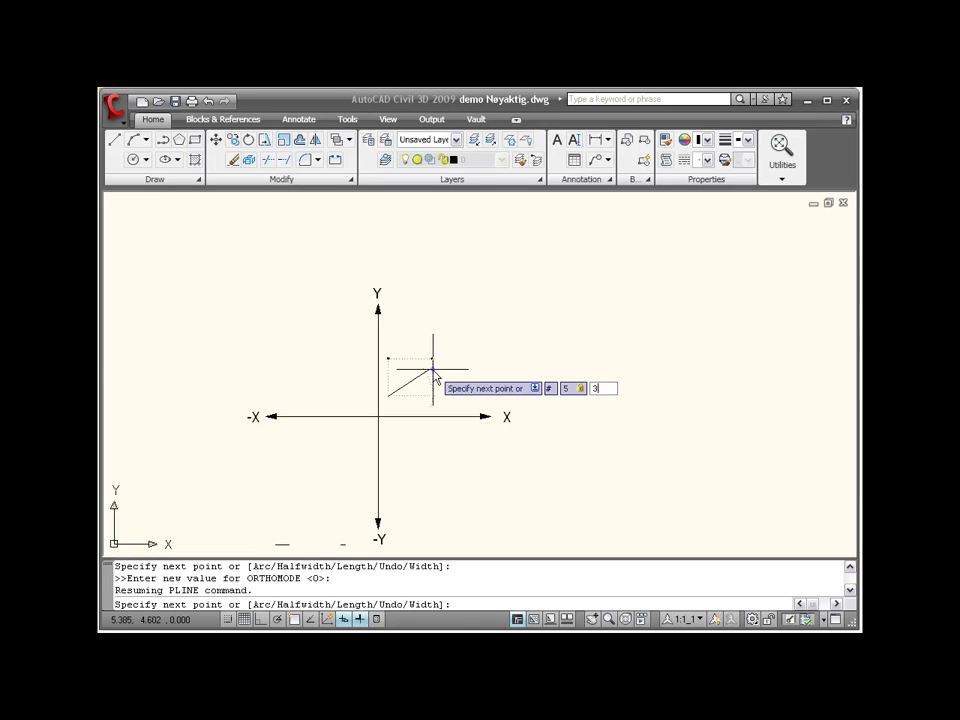
key("Return")
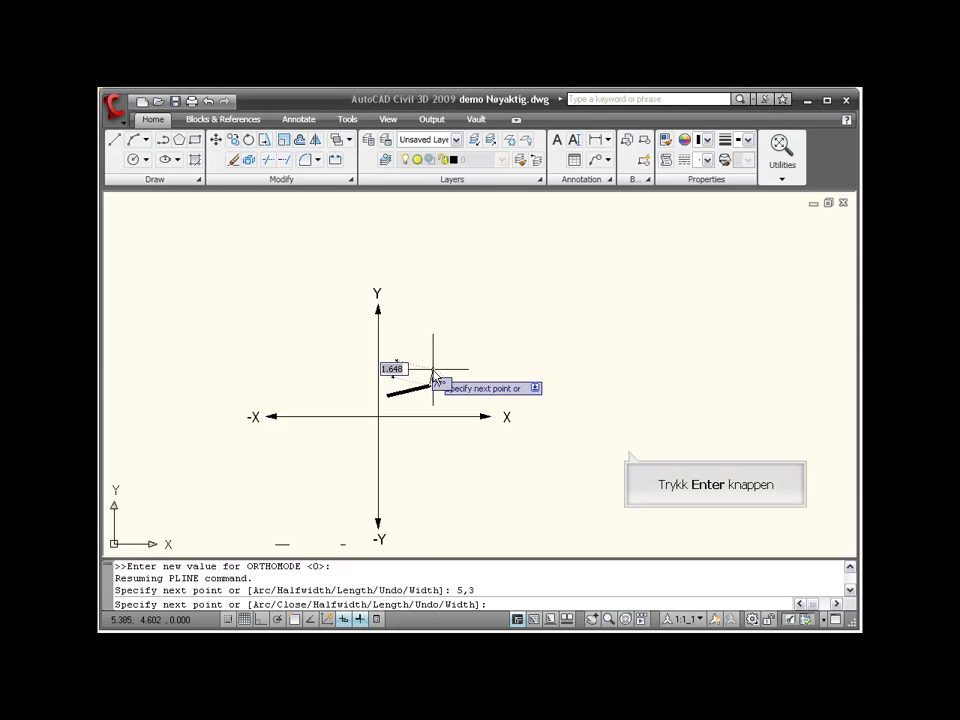
key("Return")
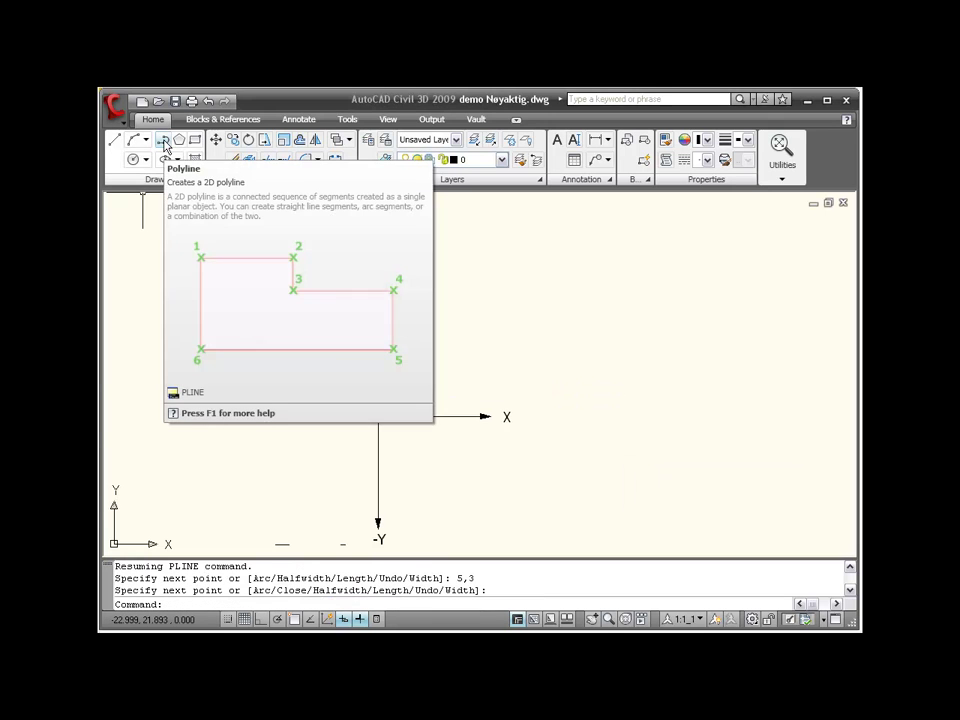
- Draw a polyline segment from 5,3 to the relative point @2,3
left_click(166, 147)
type("5,3")
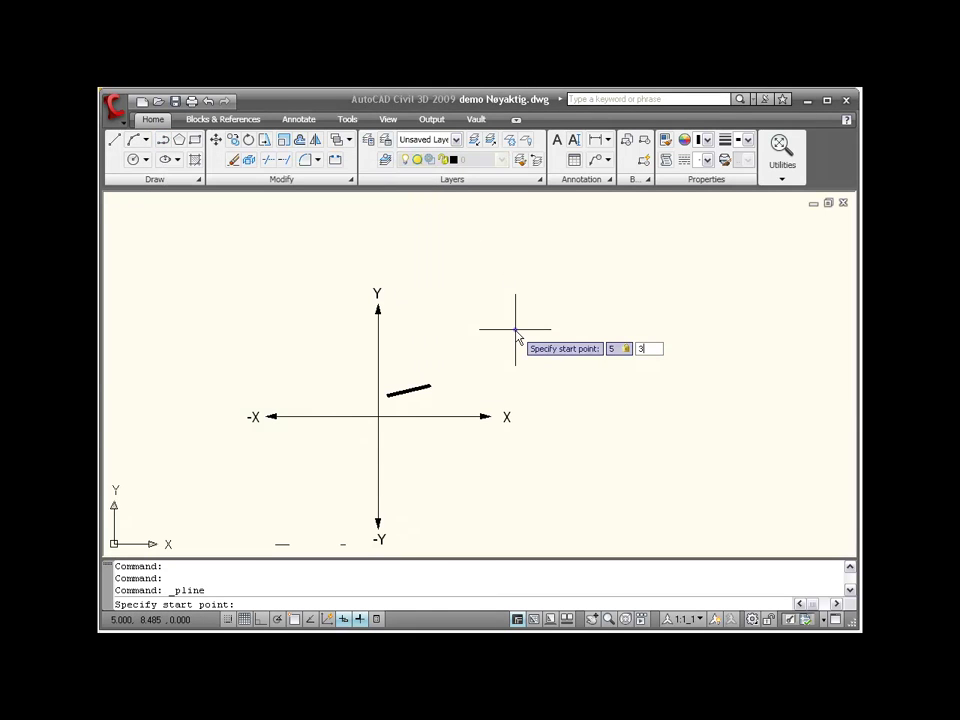
key("Return")
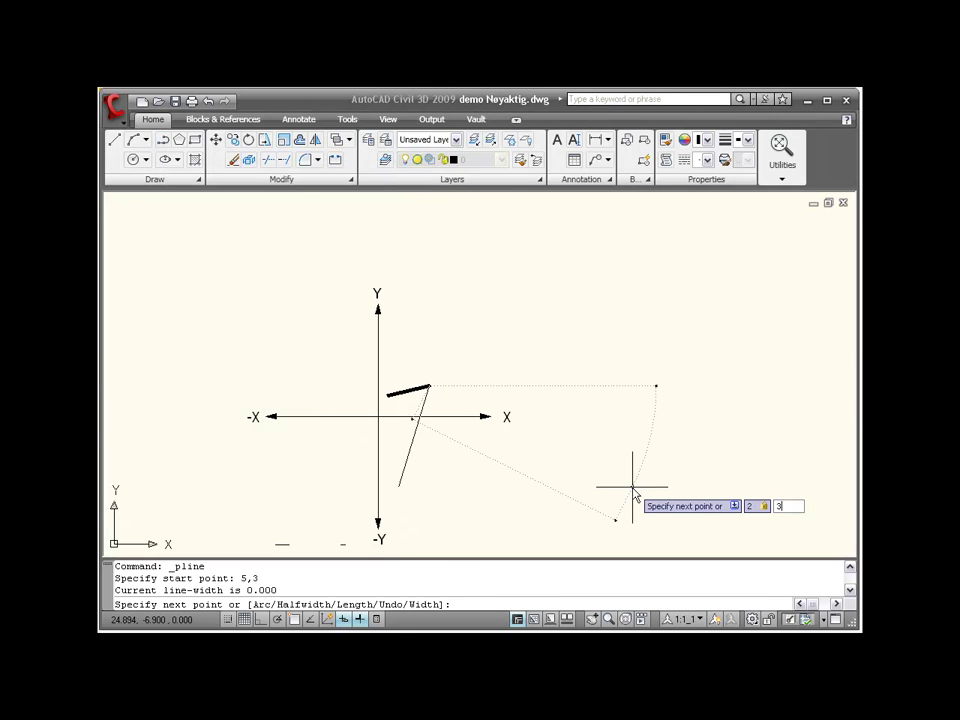
key("Return")
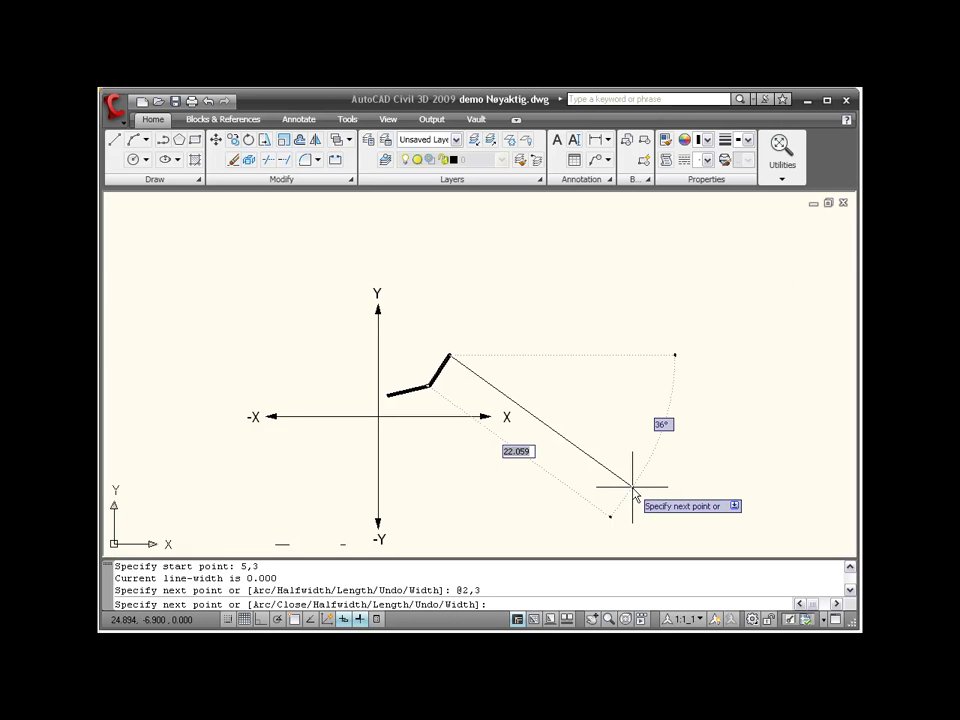
key("Return")
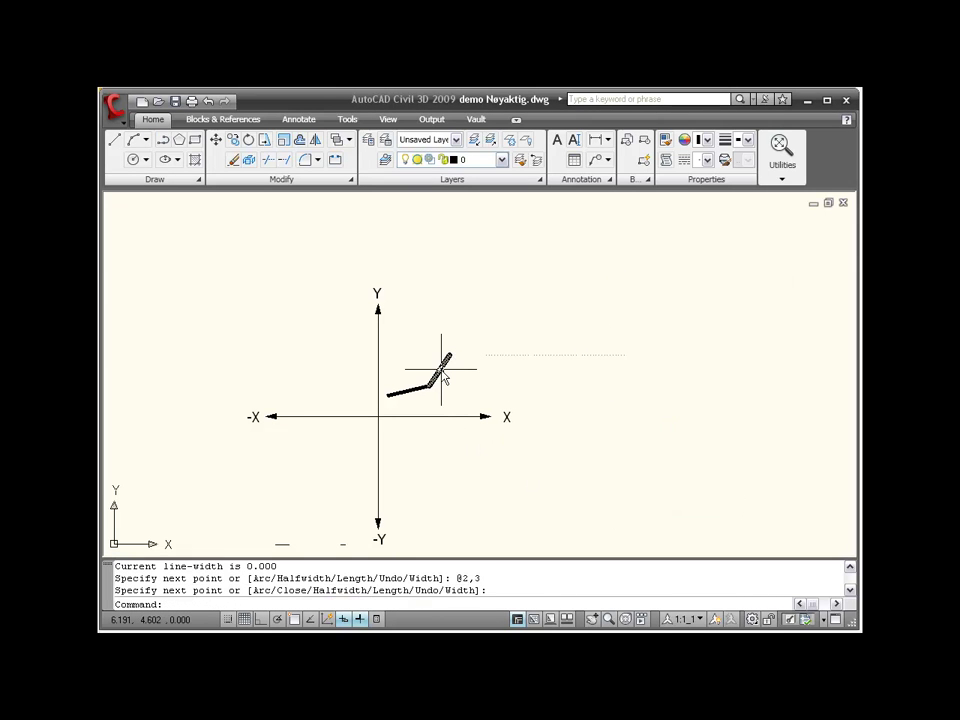
- Test selecting the polyline and the Y-axis line, clearing each selection with Esc
left_click(441, 371)
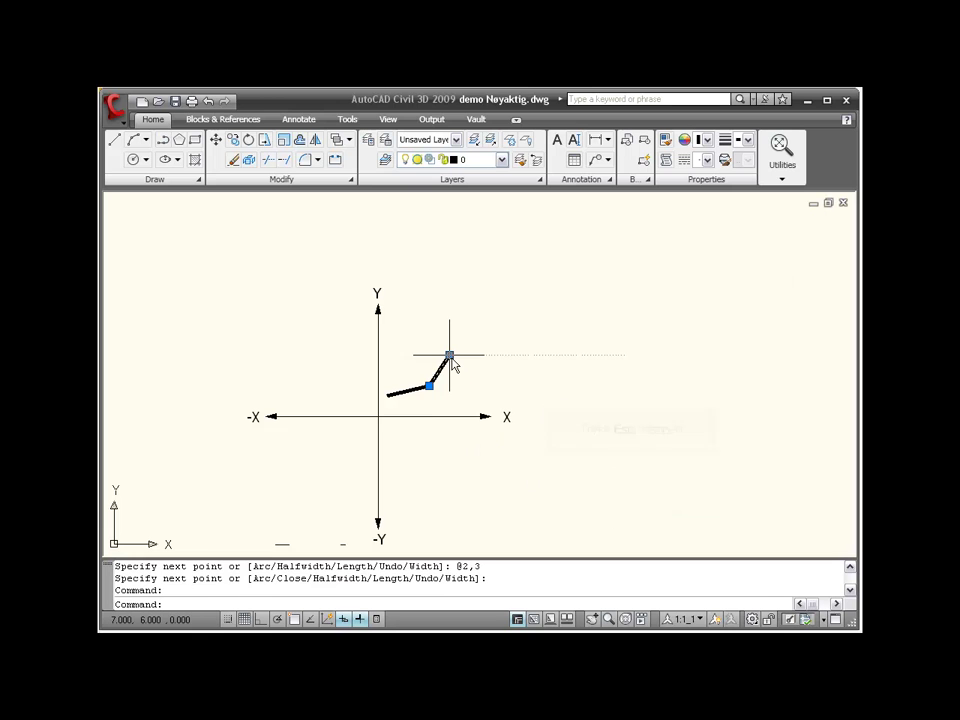
key("Escape")
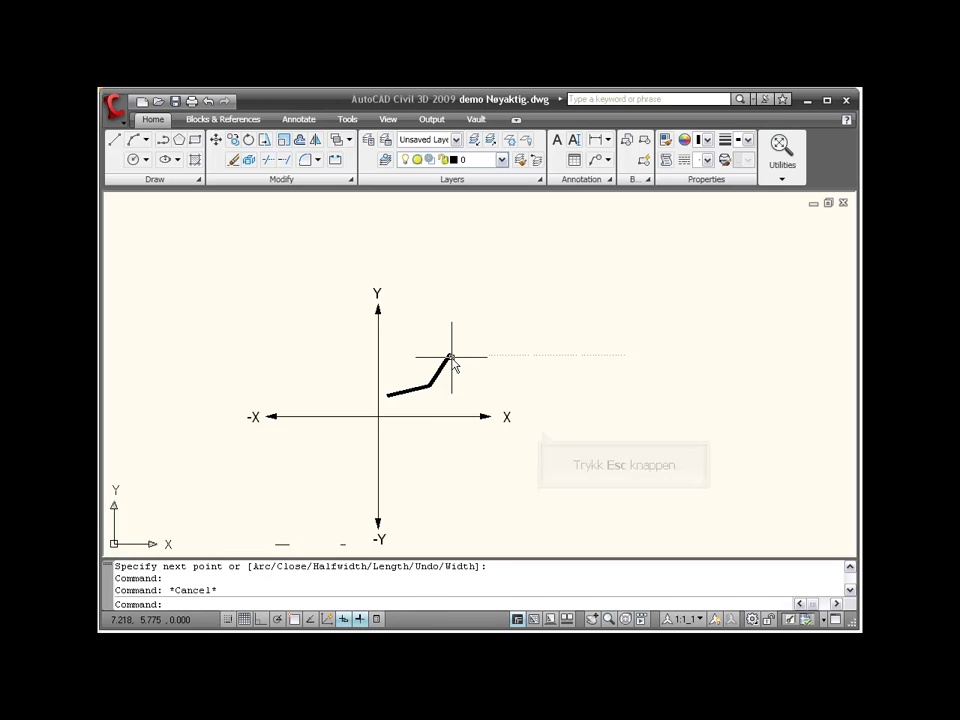
key("Escape")
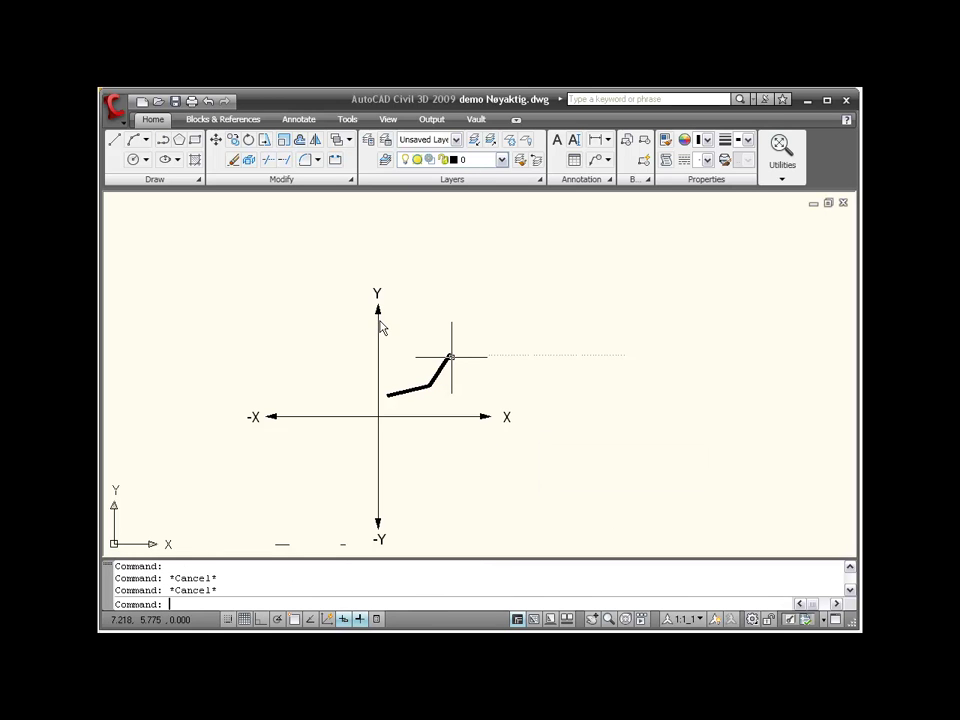
left_click(354, 339)
left_click(413, 380)
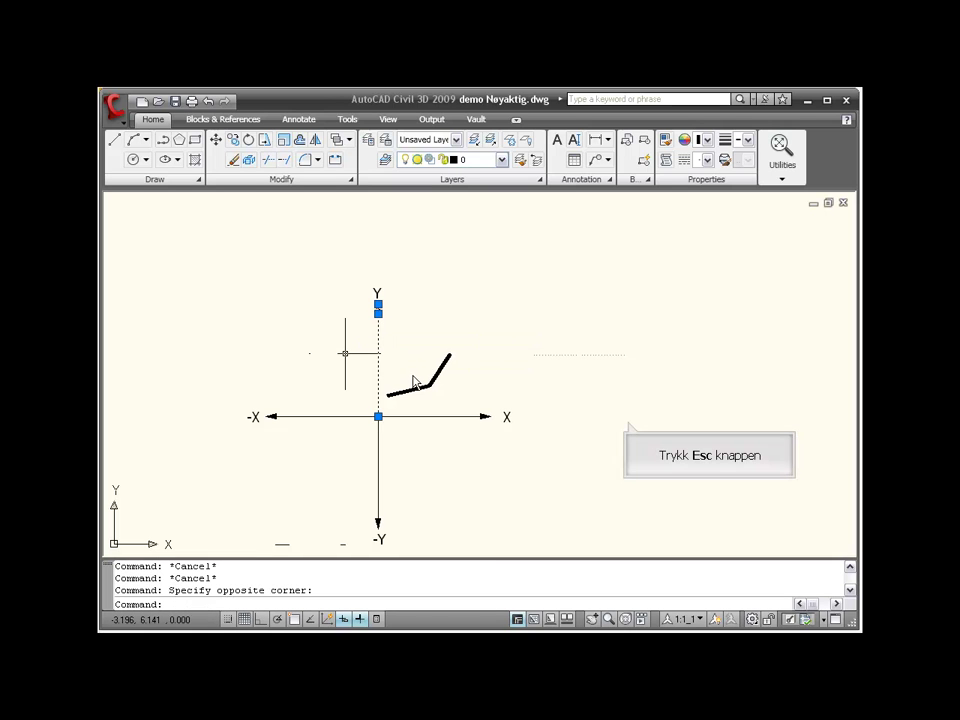
key("Escape")
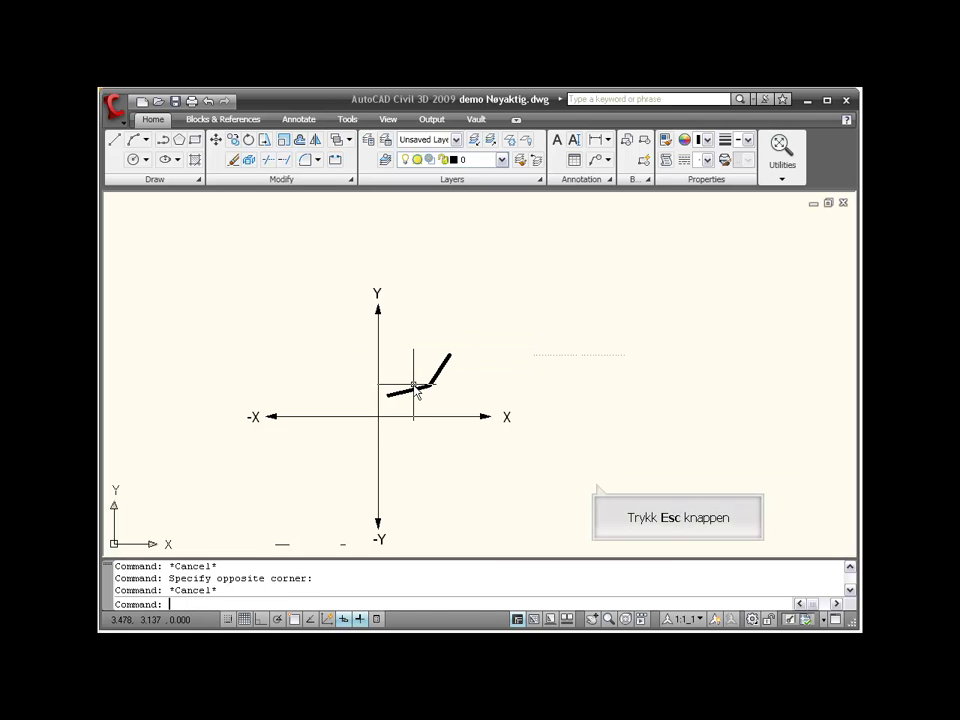
key("Escape")
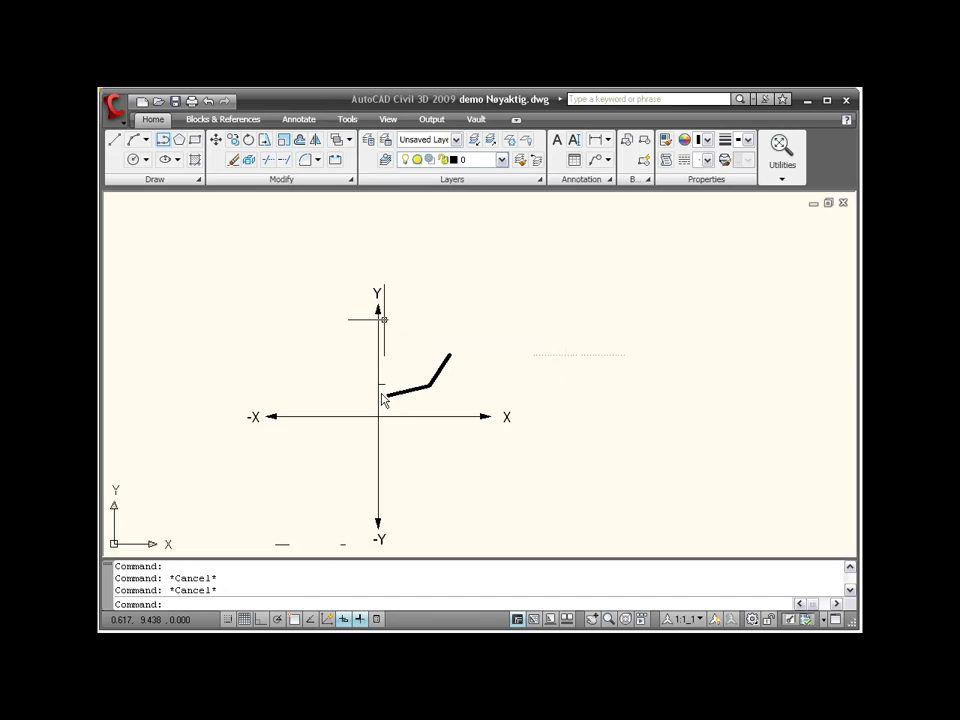
left_click(379, 408)
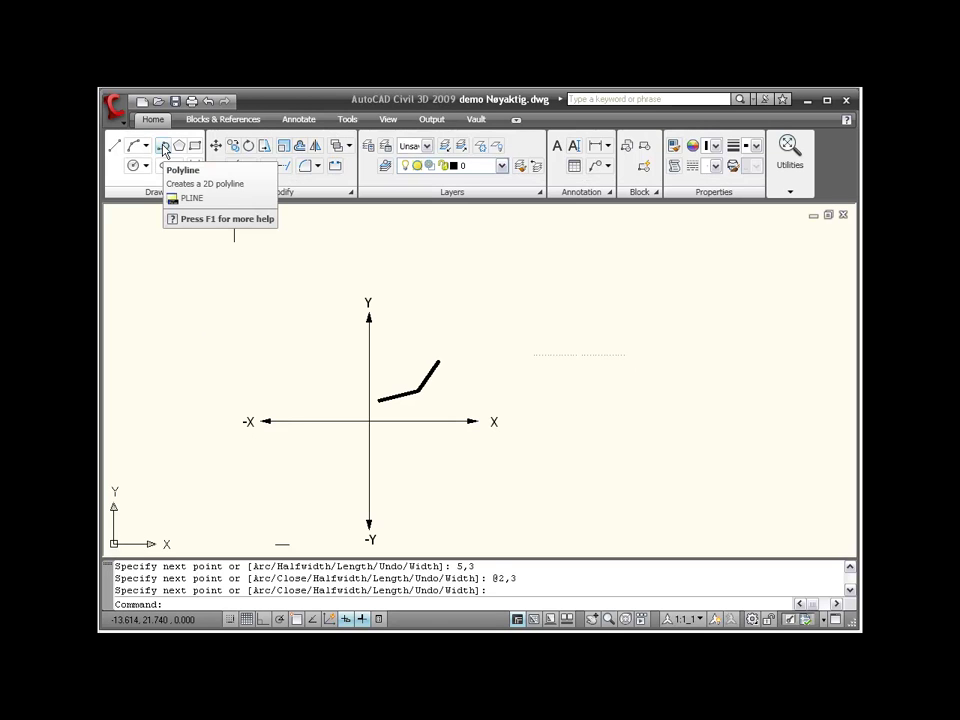
- Add a 5-unit polyline segment at 150 degrees (@5<150) from the existing end
left_click(165, 152)
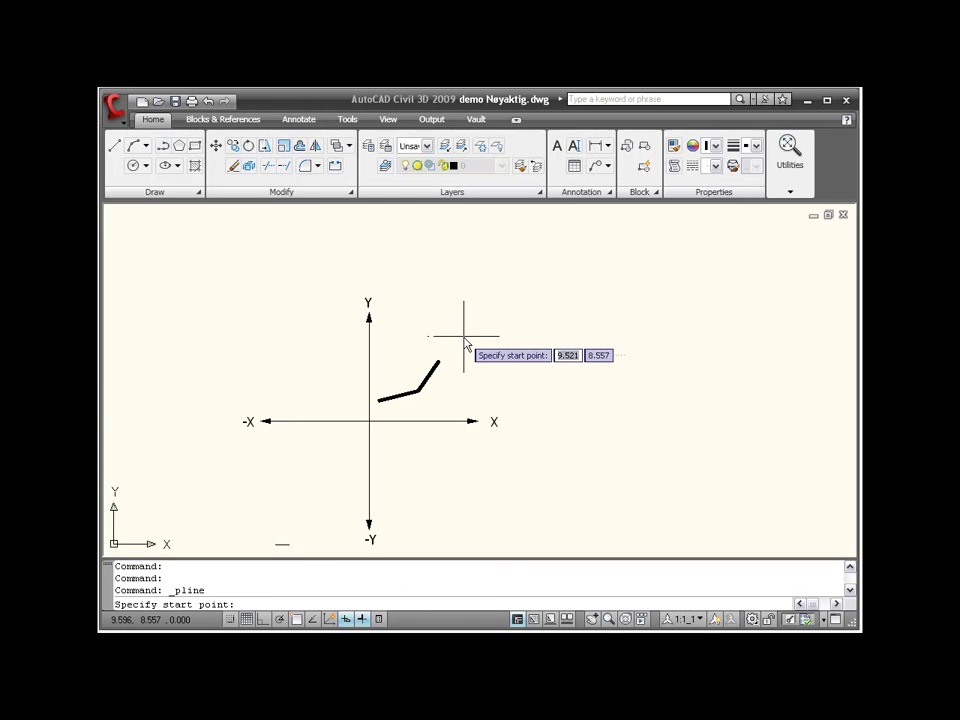
key("Return")
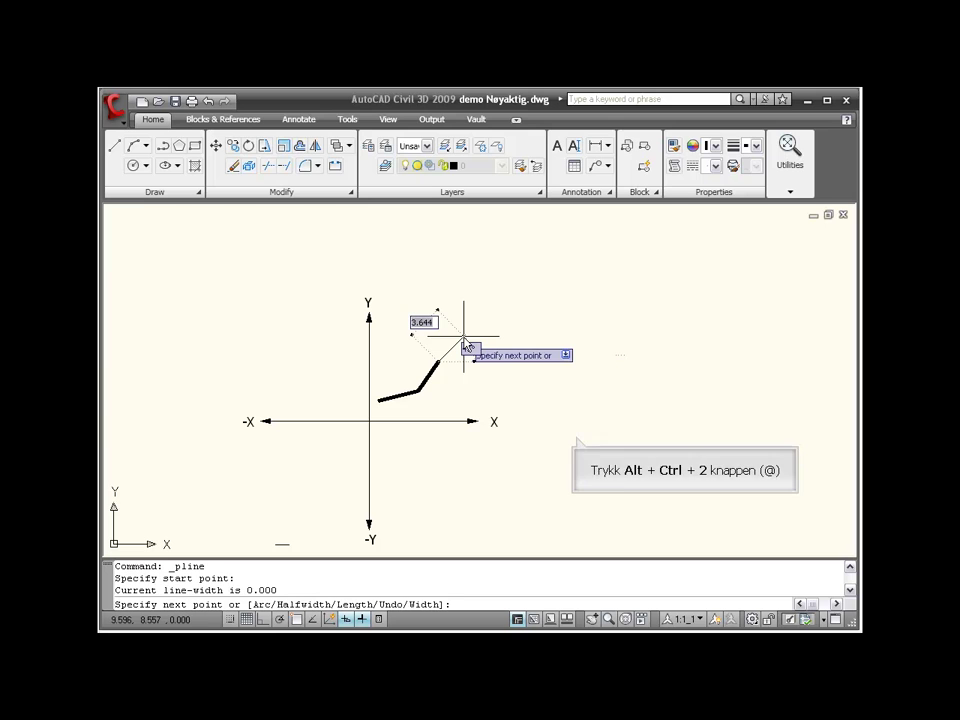
type("@5<150")
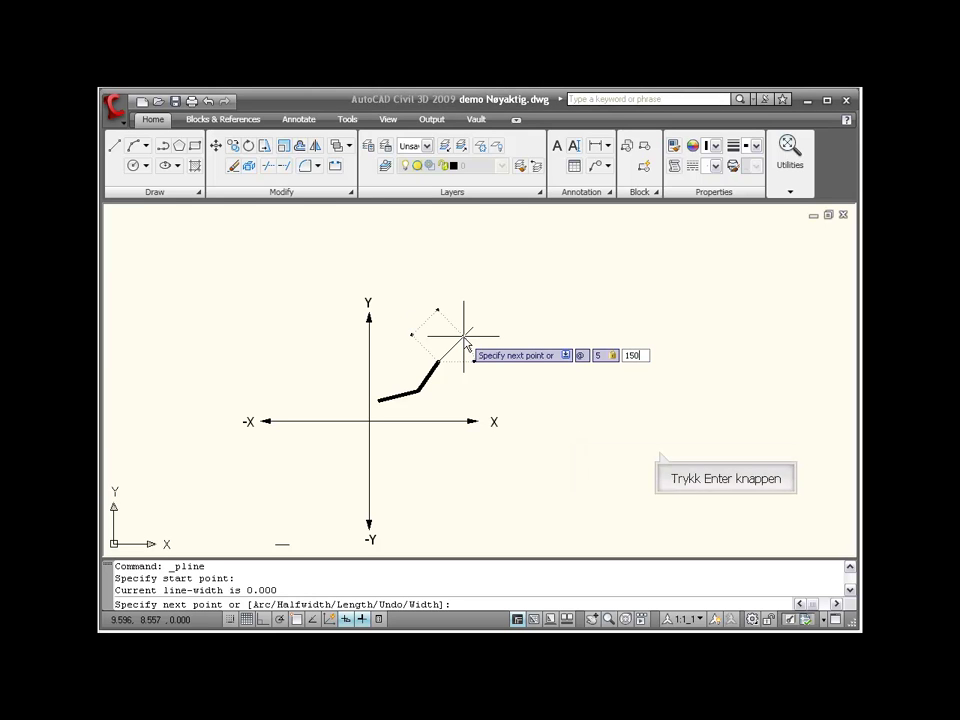
key("Return")
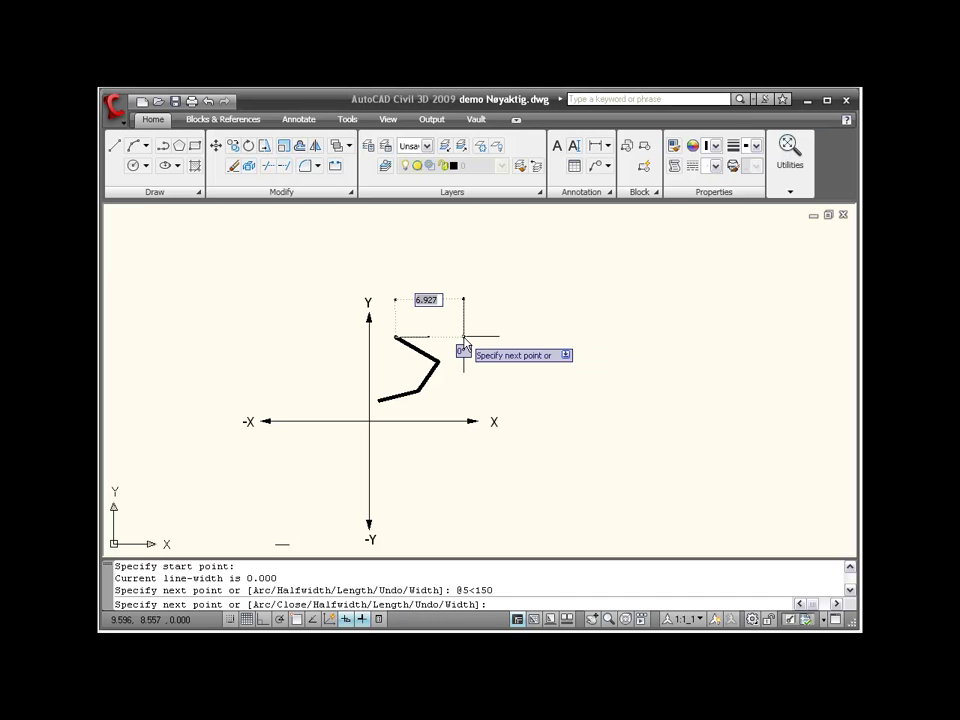
key("Return")
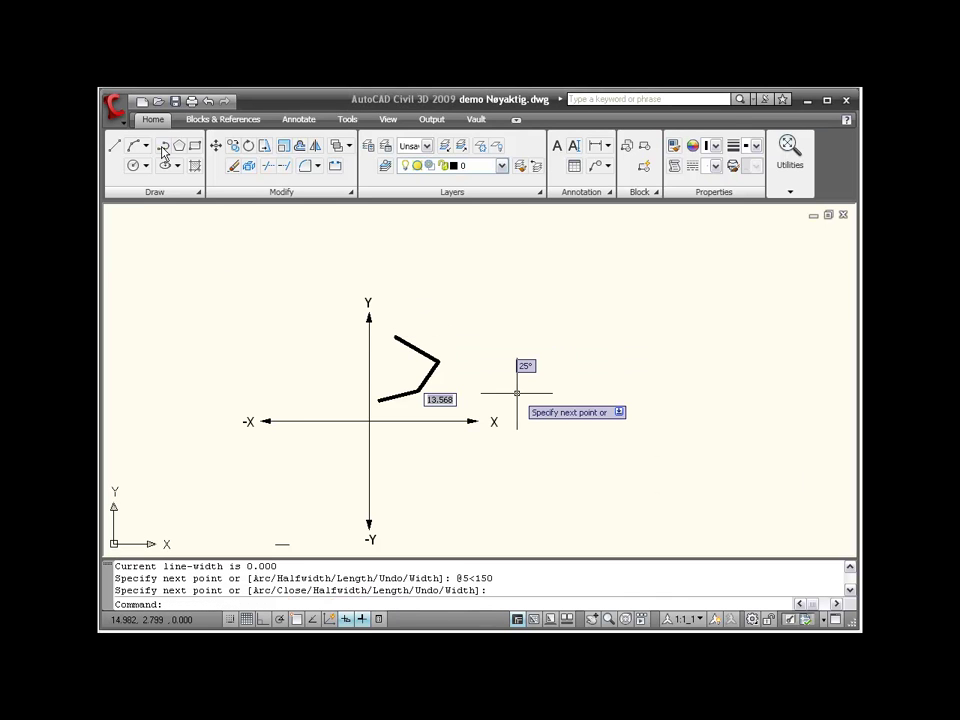
- Add a 1.5-unit polyline segment downward from the previous segment's end
left_click(163, 146)
left_click(397, 338)
type("1.5")
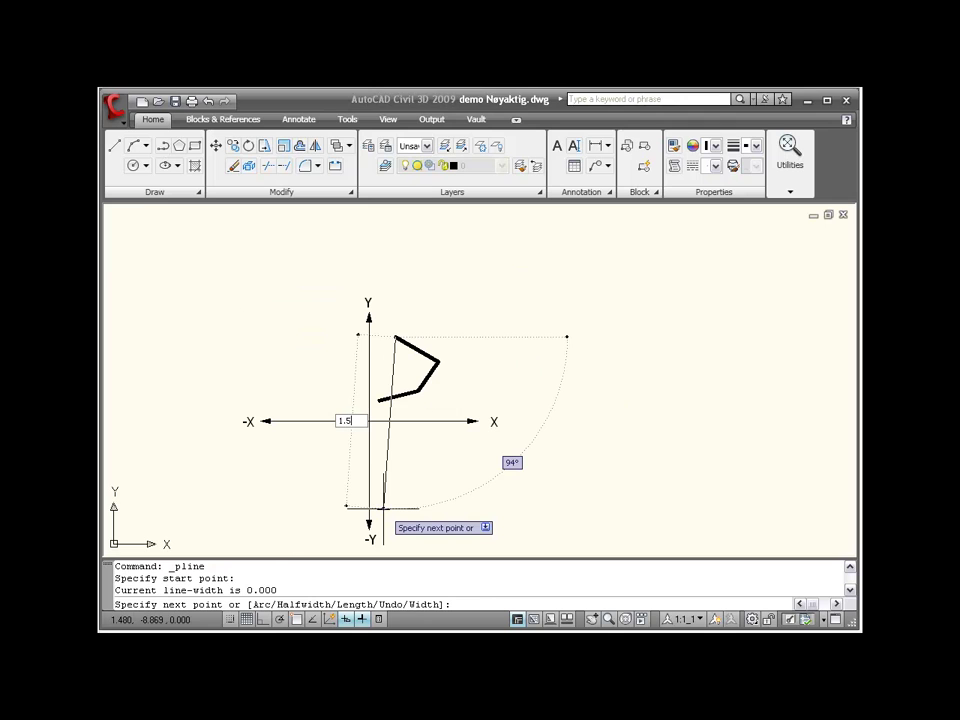
key("Return")
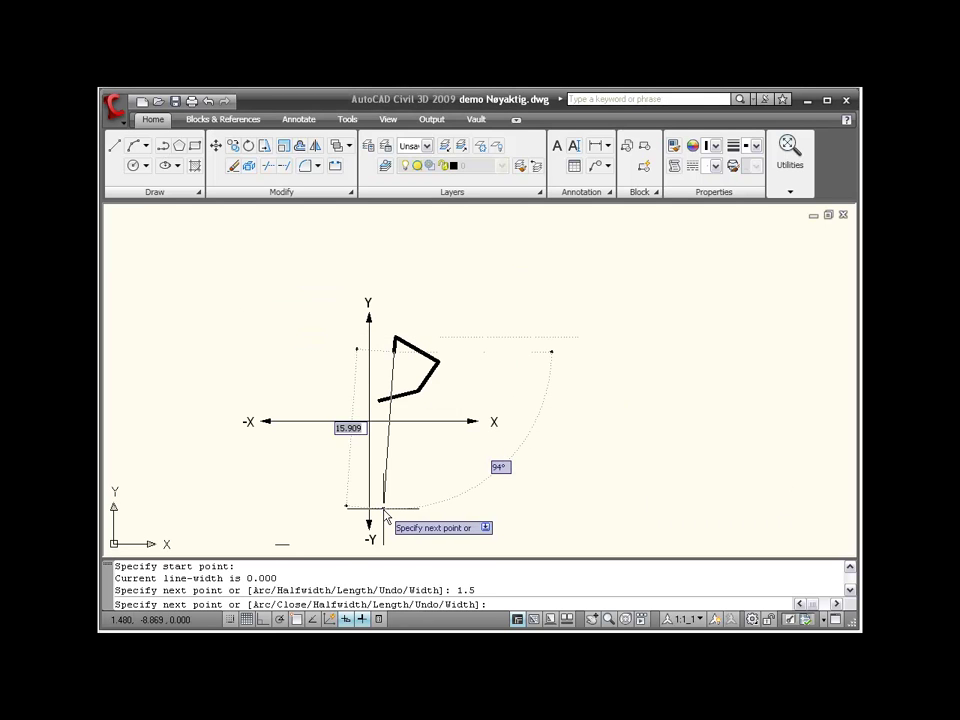
key("Return")
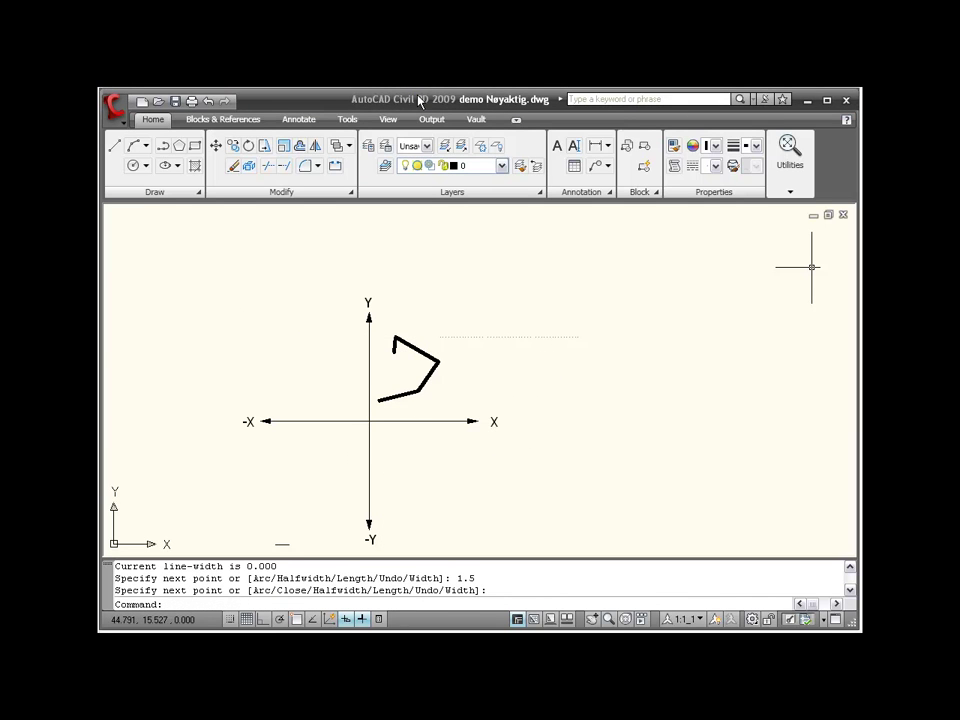
- Draw a 4-unit polyline segment at -45 degrees, then undo the zoom and that polyline
left_click(162, 149)
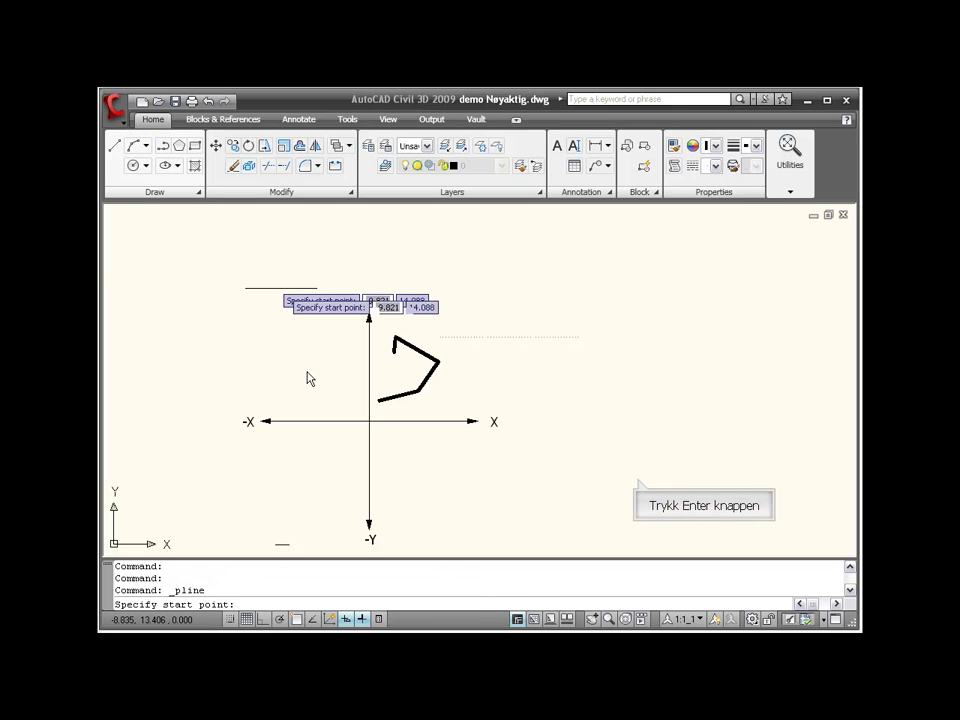
left_click(309, 377)
type("<-45")
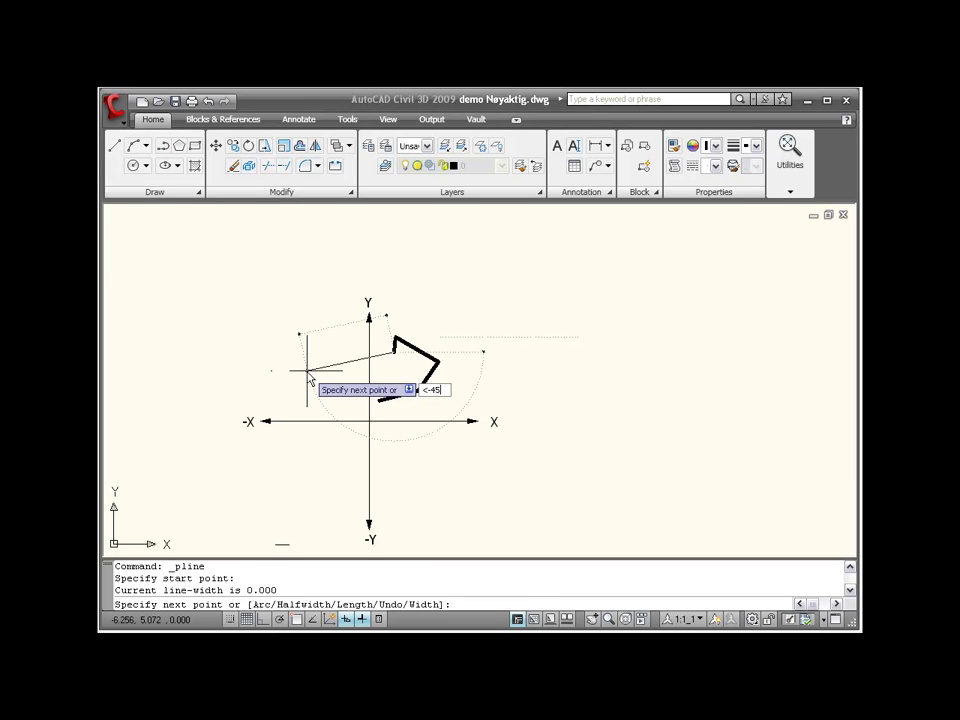
key("Return")
type("4")
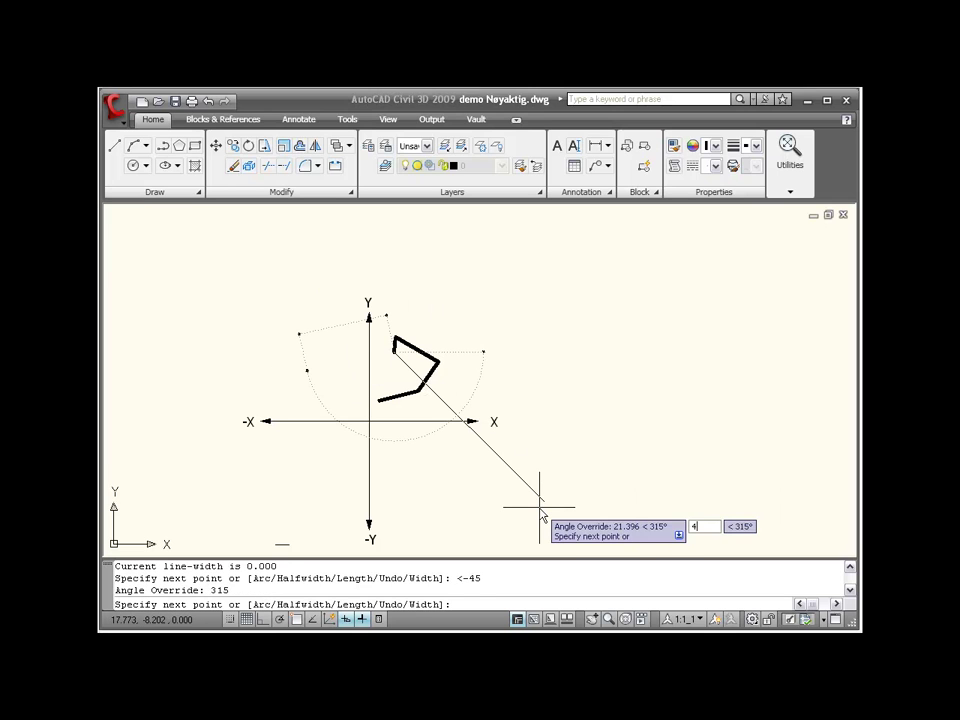
key("Return")
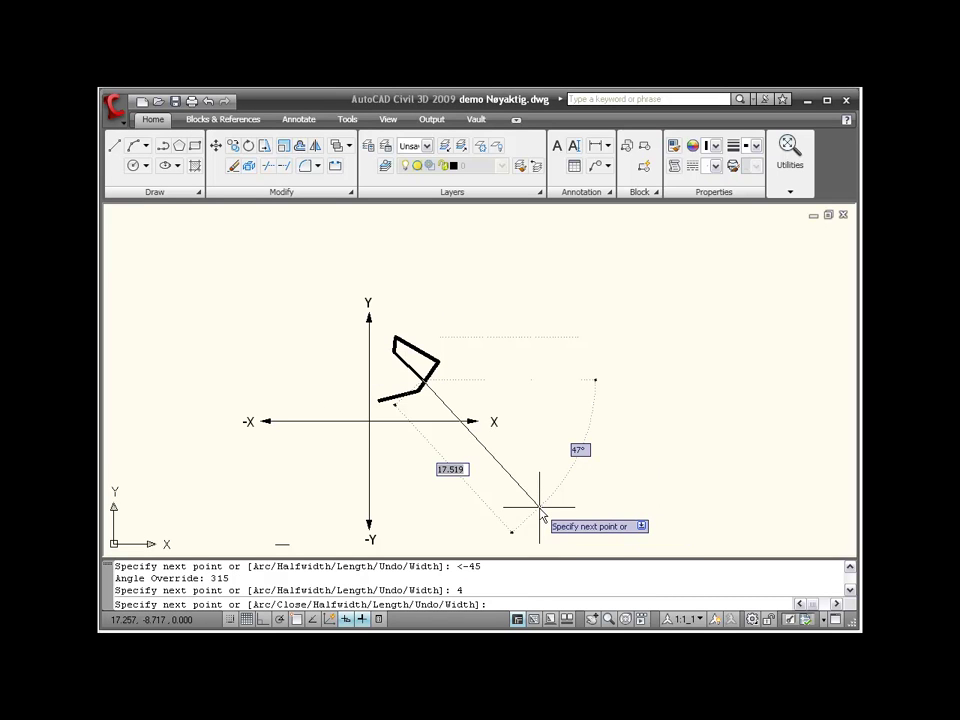
key("Return")
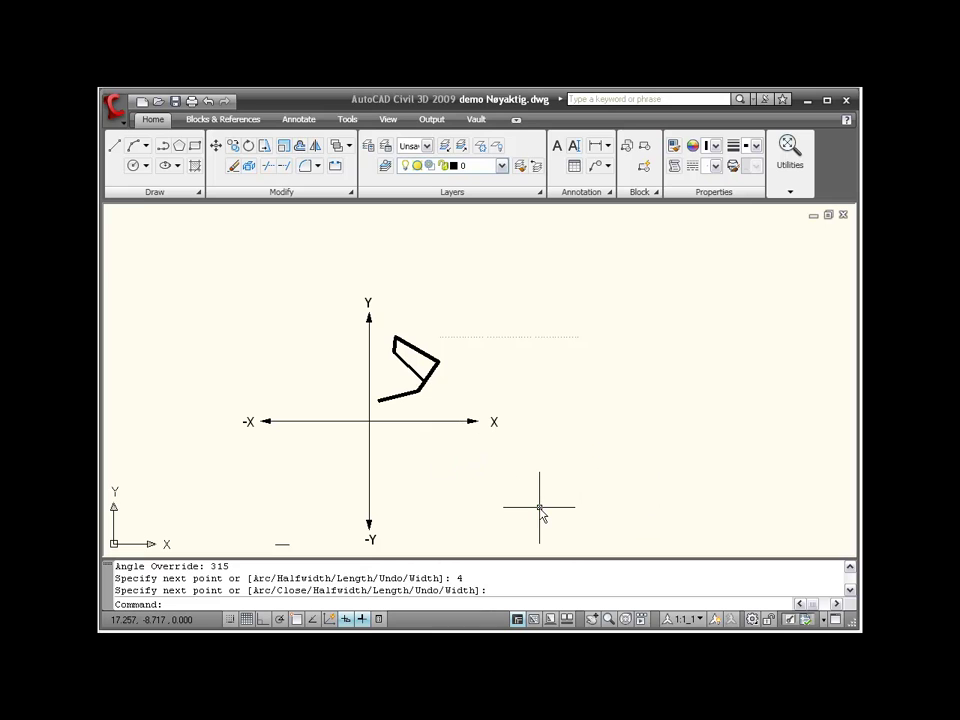
key("ctrl+z")
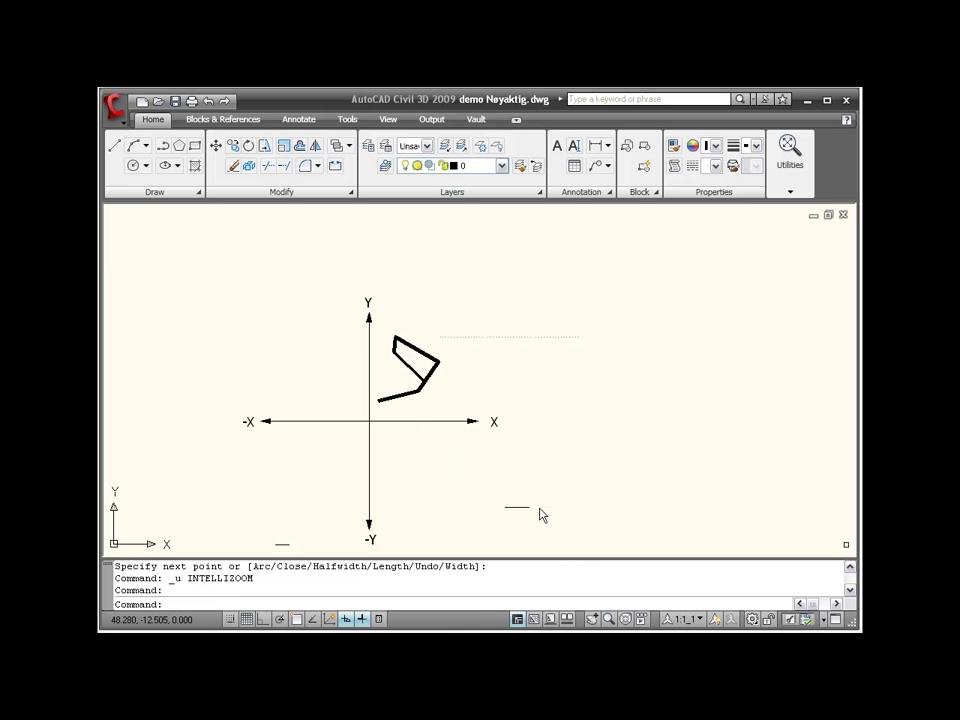
key("ctrl+z")
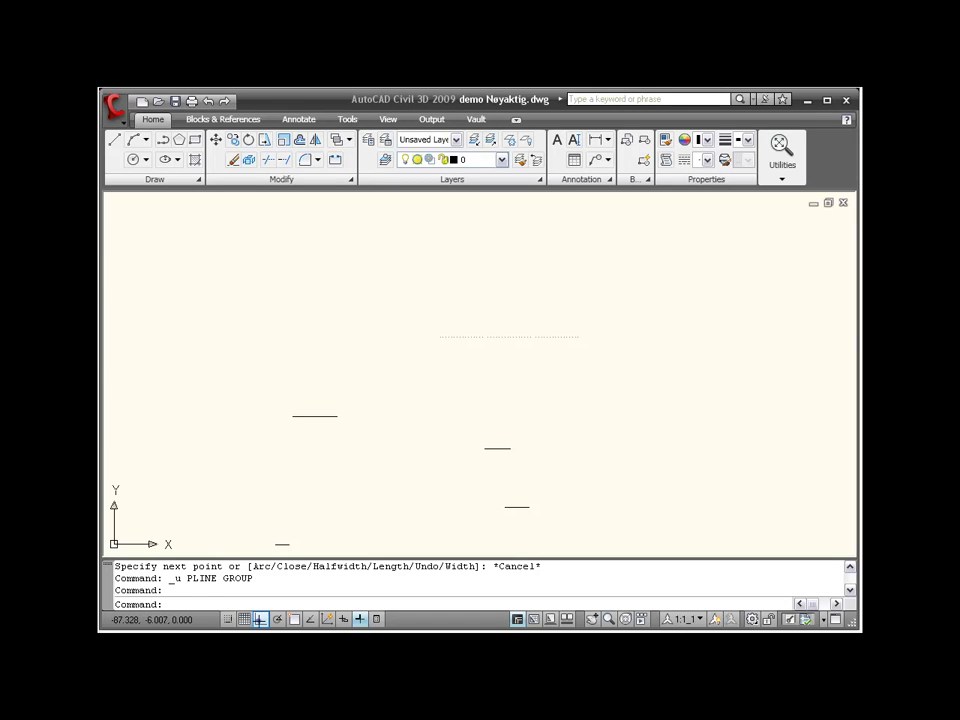
- Start a stepped orthogonal polyline with vertical and horizontal steps across to the right edge
left_click(162, 139)
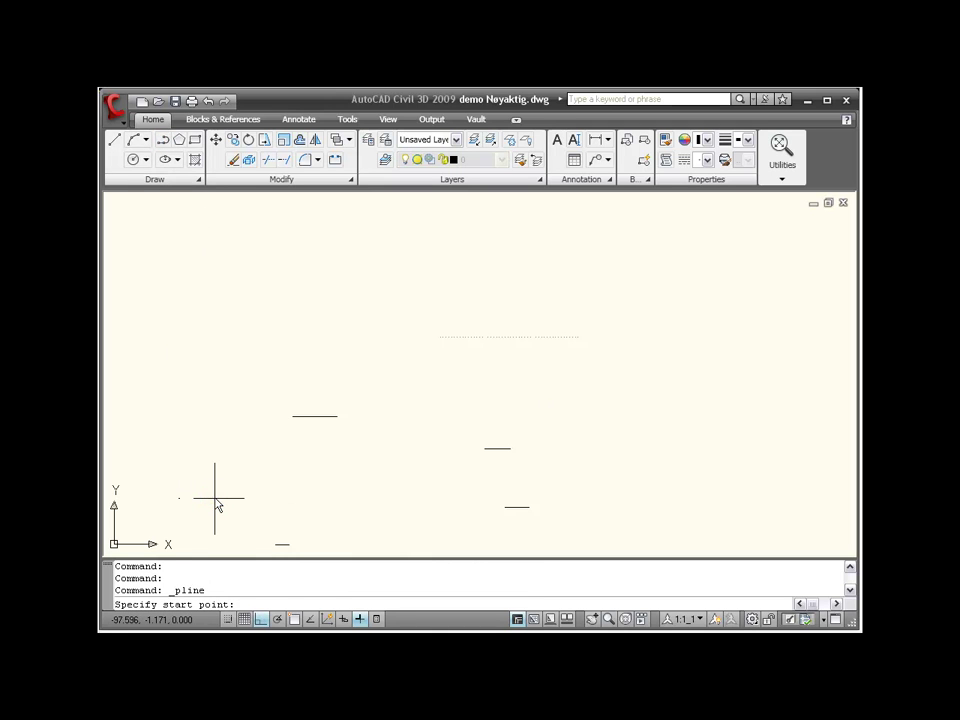
left_click(214, 497)
left_click(234, 391)
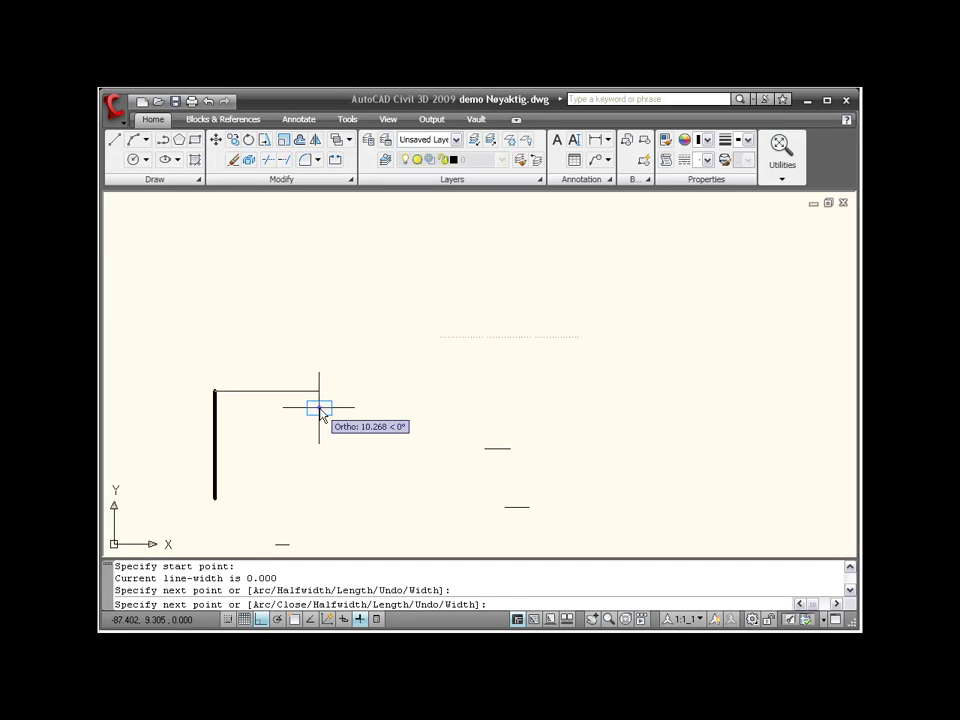
left_click(319, 407)
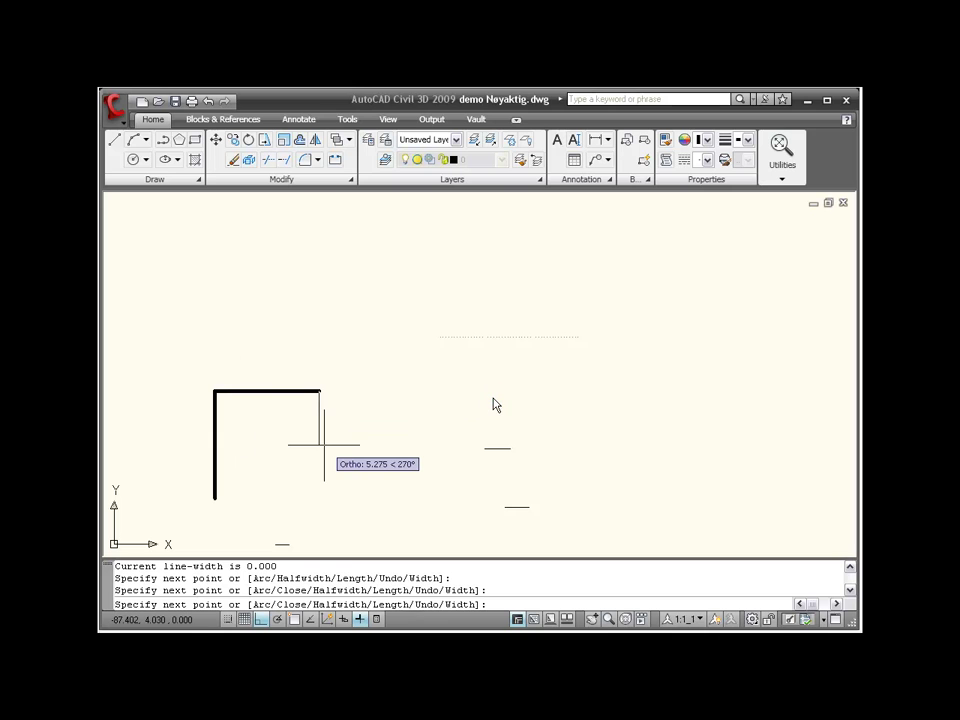
left_click(586, 358)
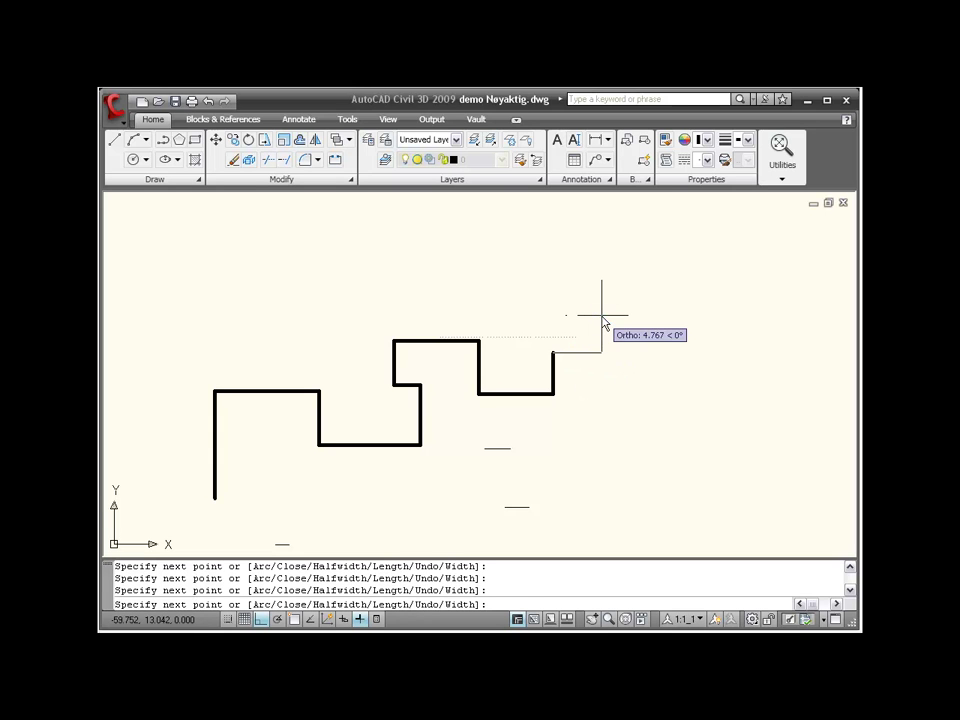
left_click(640, 385)
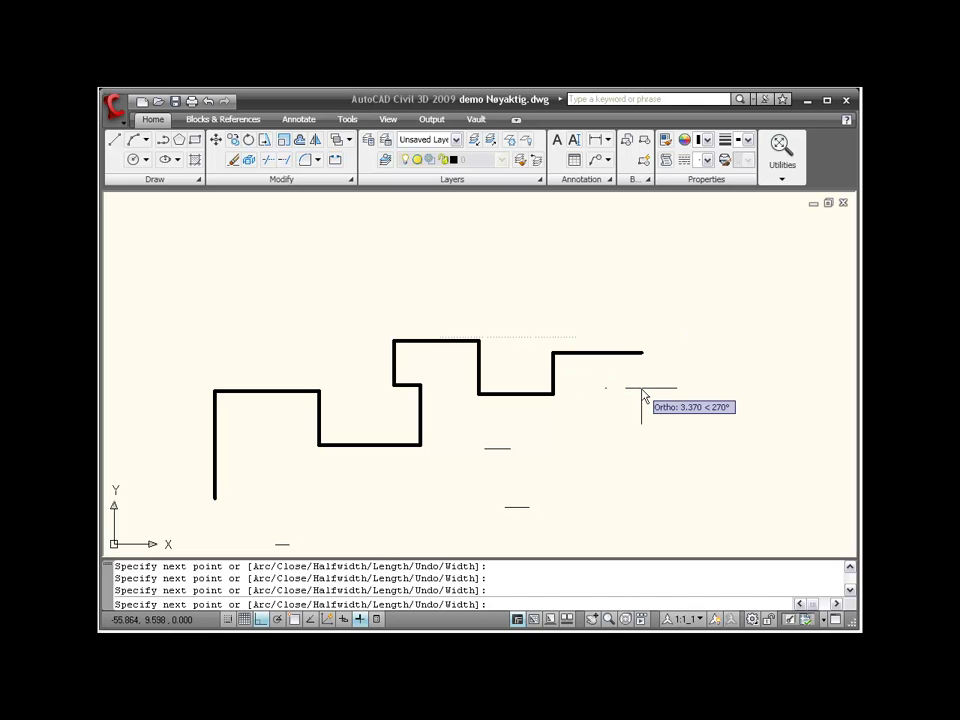
left_click(612, 466)
left_click(511, 466)
left_click(511, 520)
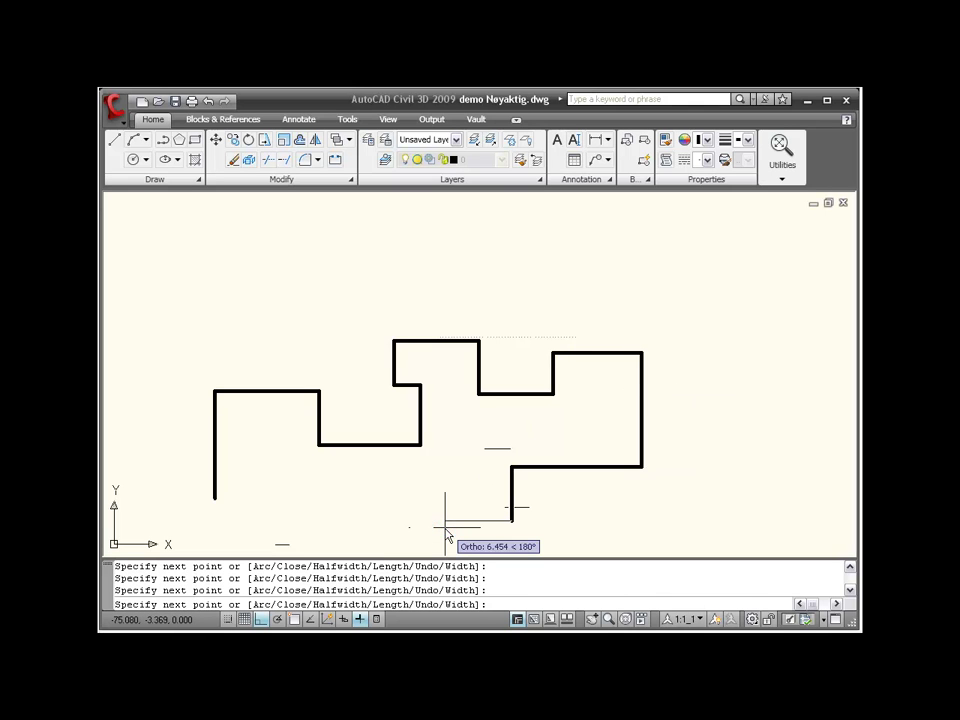
- Continue the polyline leftward with a square zigzag along the bottom, then finish it
left_click(445, 527)
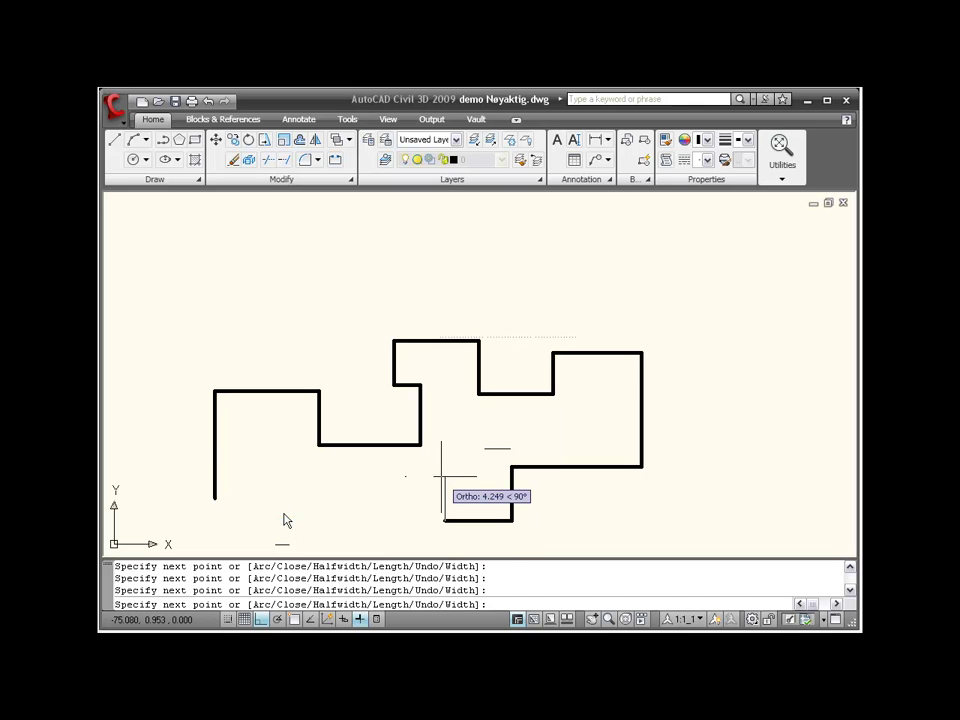
left_click(444, 476)
left_click(389, 476)
left_click(389, 518)
left_click(327, 518)
left_click(327, 474)
left_click(288, 474)
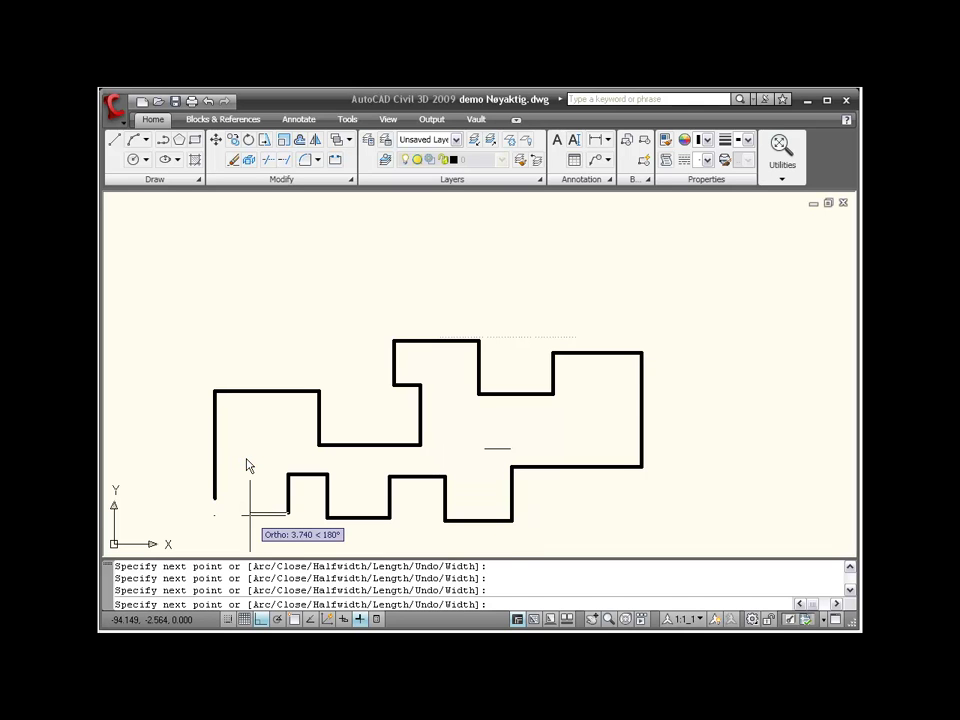
left_click(250, 513)
left_click(250, 455)
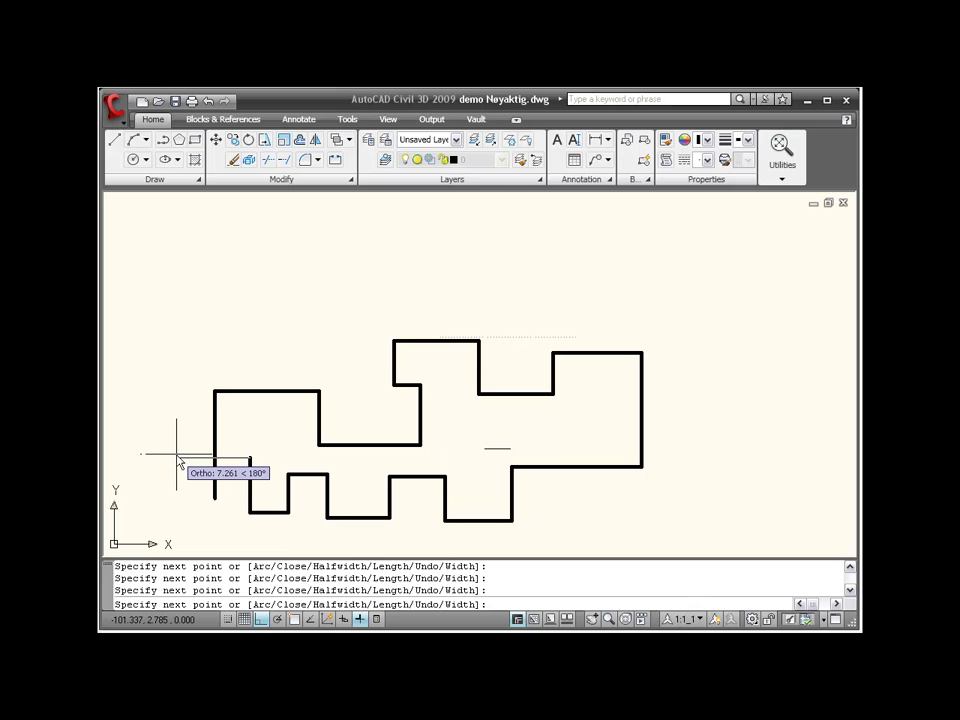
left_click(177, 457)
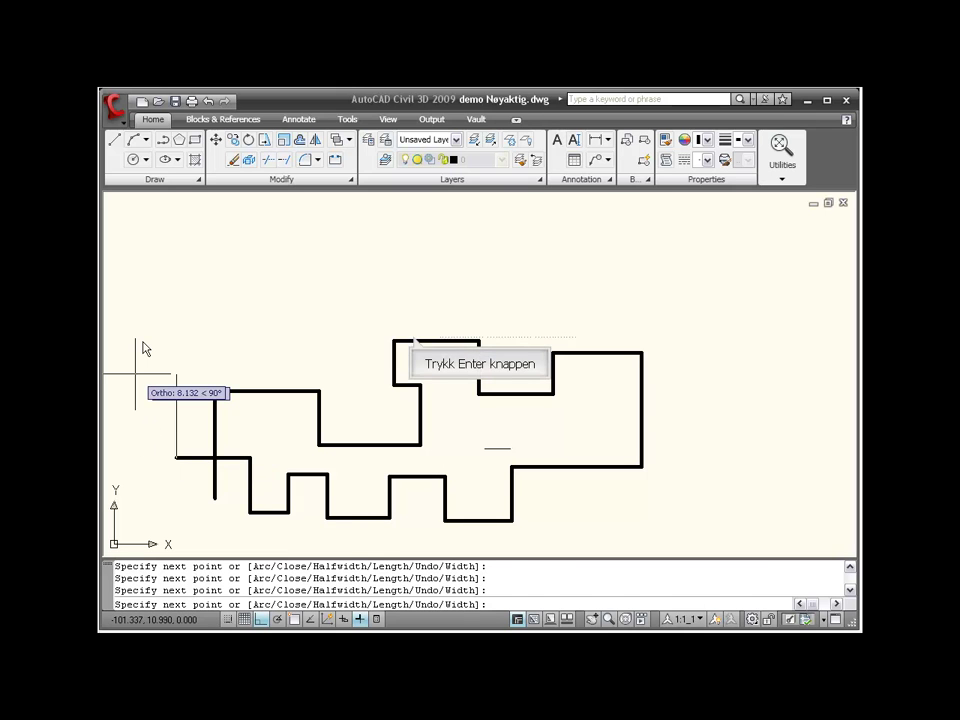
key("Return")
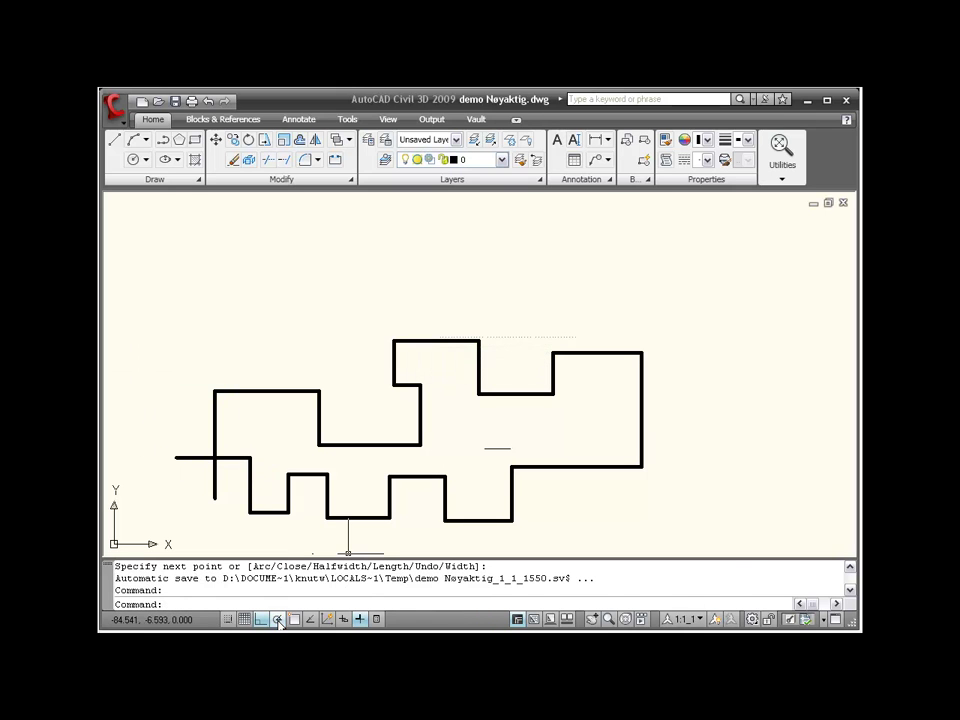
- Switch to polar tracking and start a second polyline above the first with square steps
left_click(278, 620)
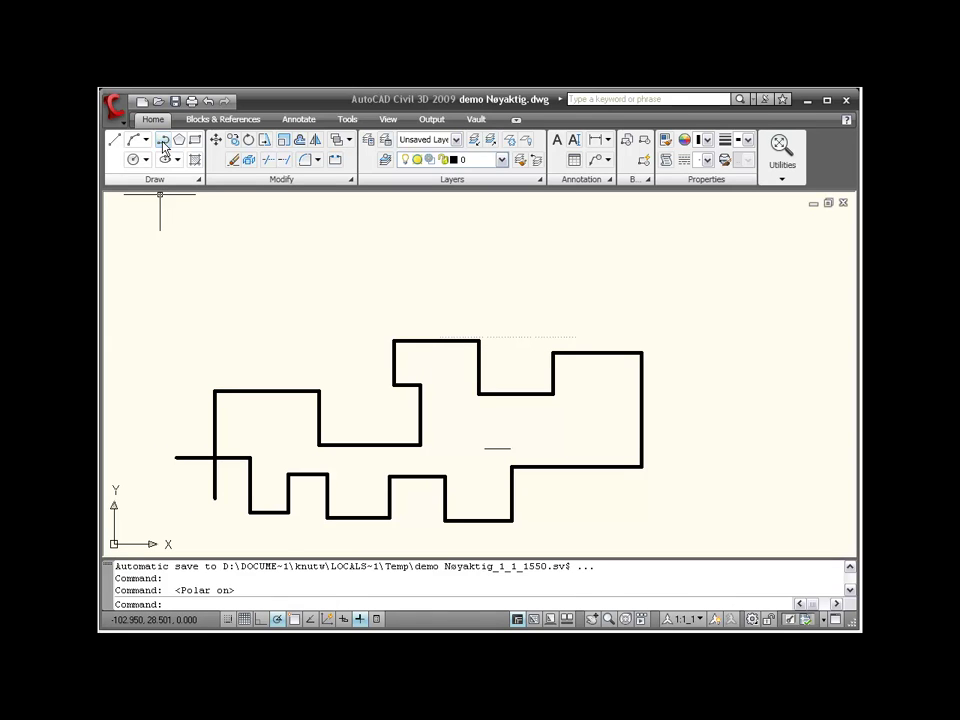
left_click(163, 146)
left_click(216, 326)
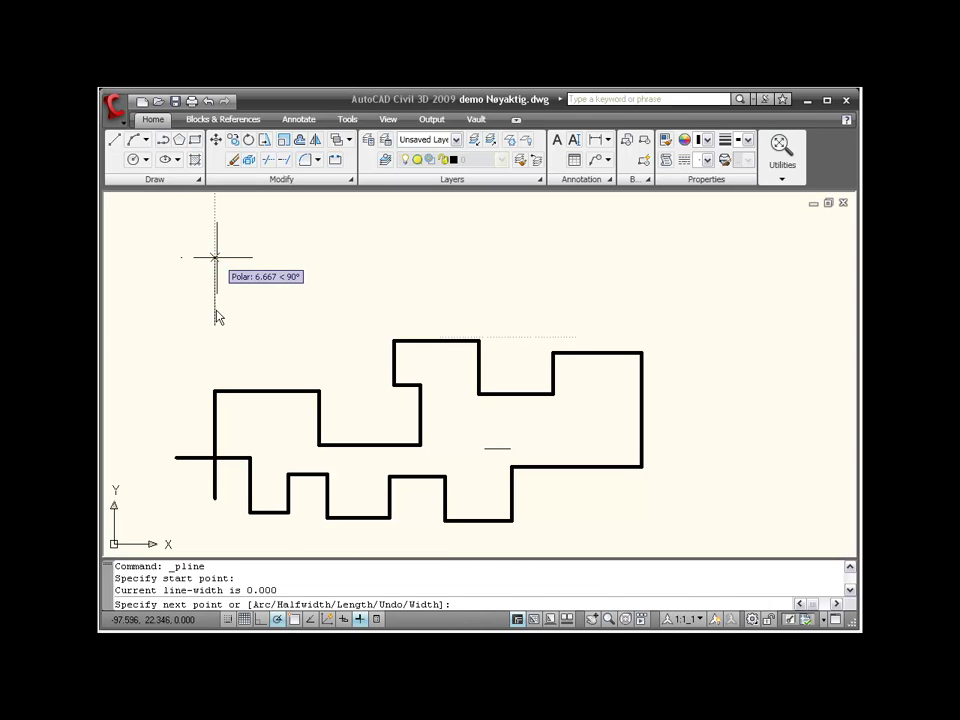
left_click(215, 257)
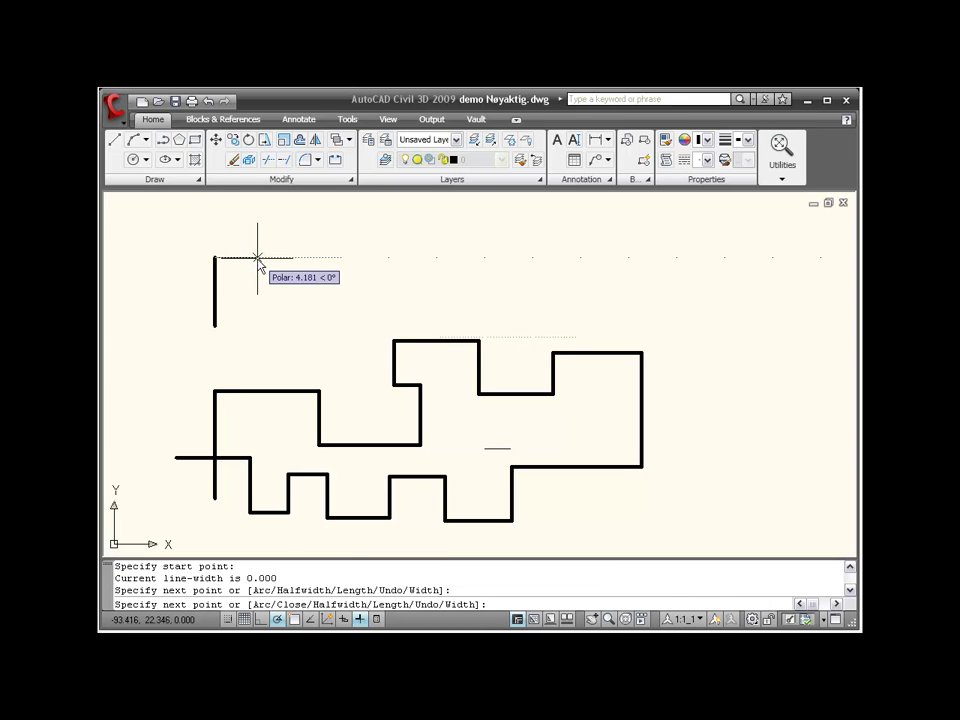
left_click(258, 257)
left_click(258, 290)
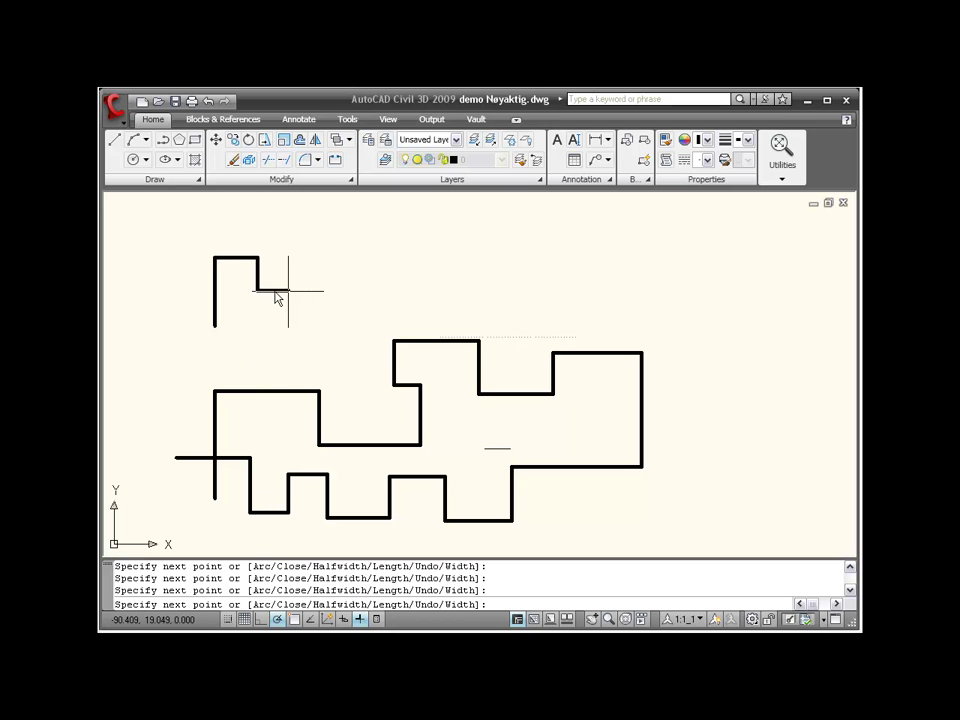
left_click(289, 290)
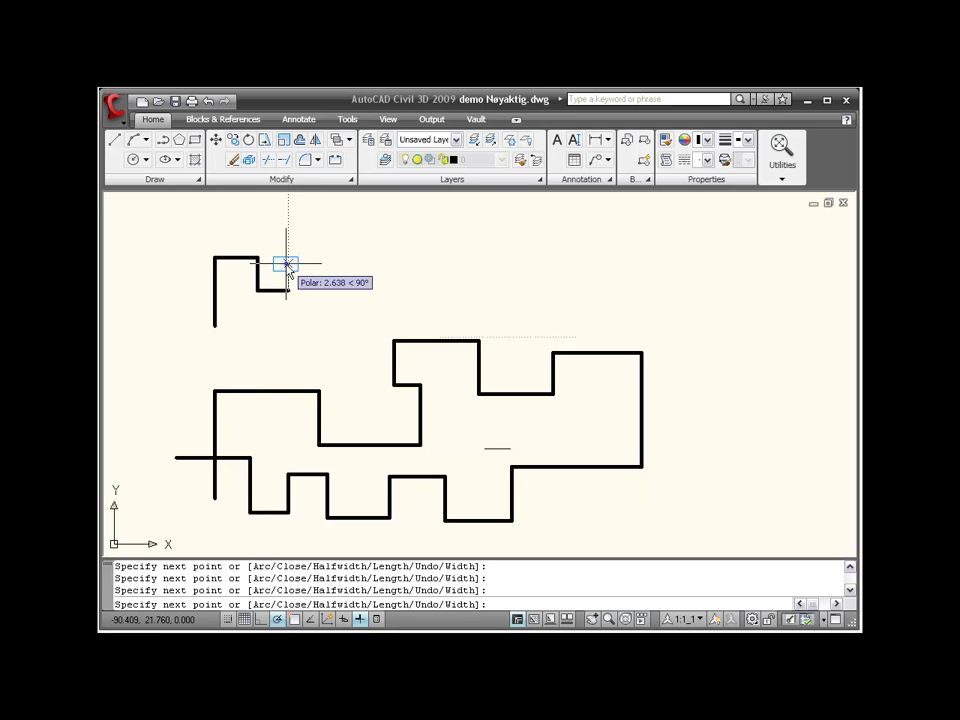
left_click(289, 264)
left_click(341, 264)
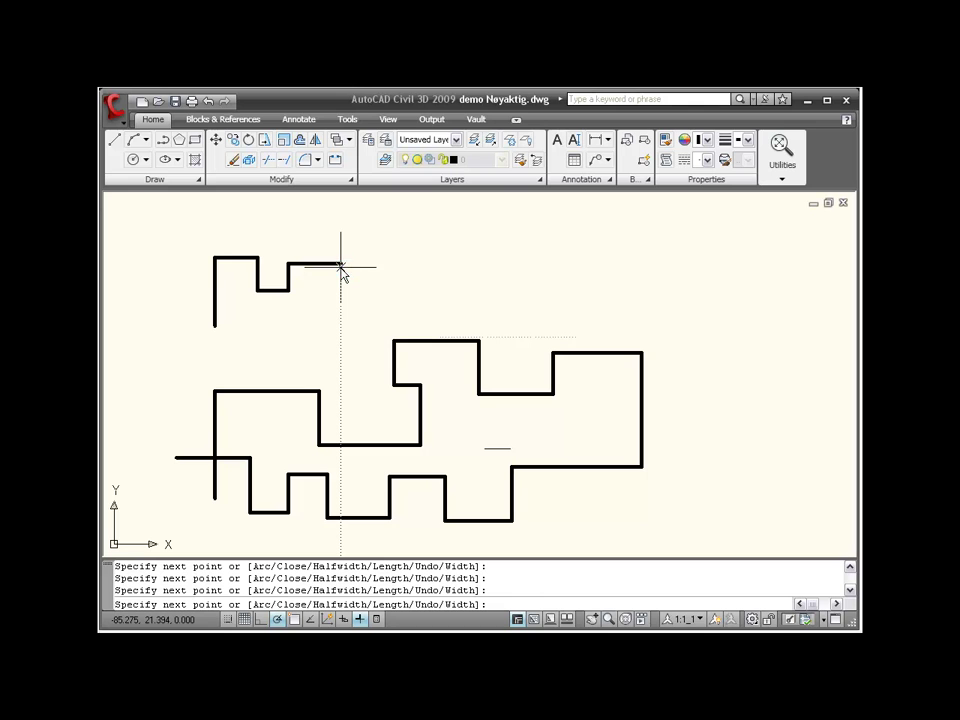
left_click(341, 318)
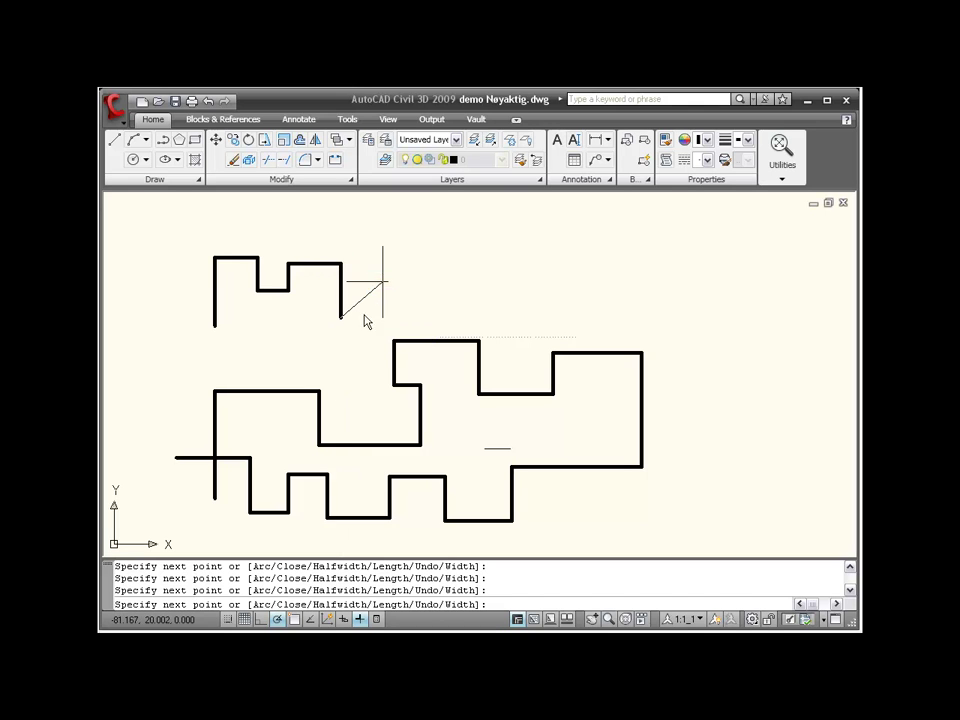
- Extend it with diagonal slopes, a V-shaped dip and a long horizontal run, then finish
left_click(383, 283)
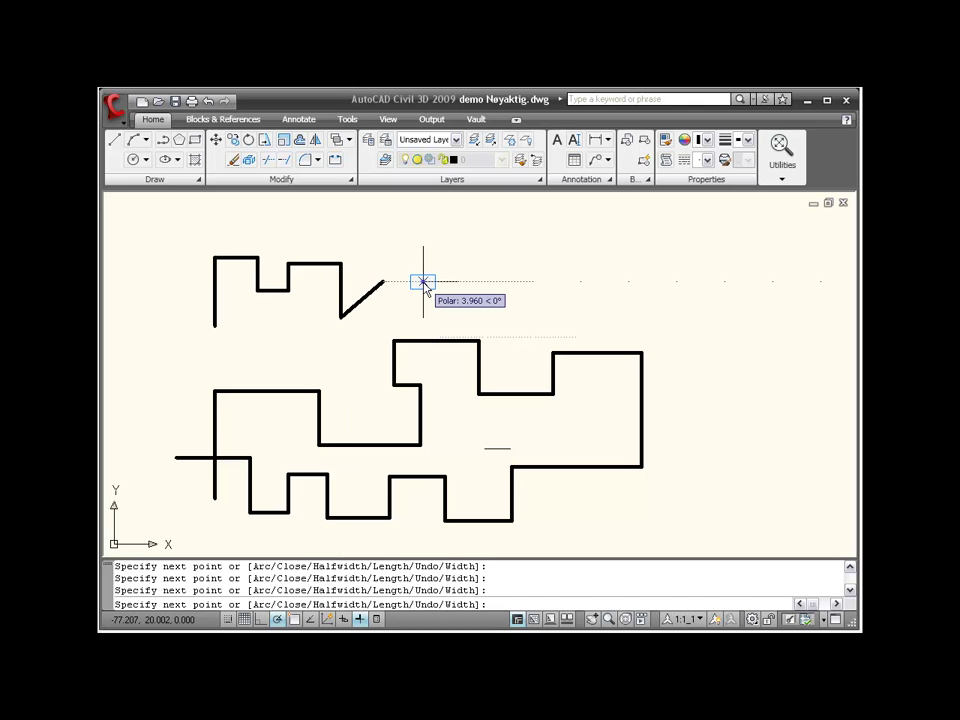
left_click(423, 283)
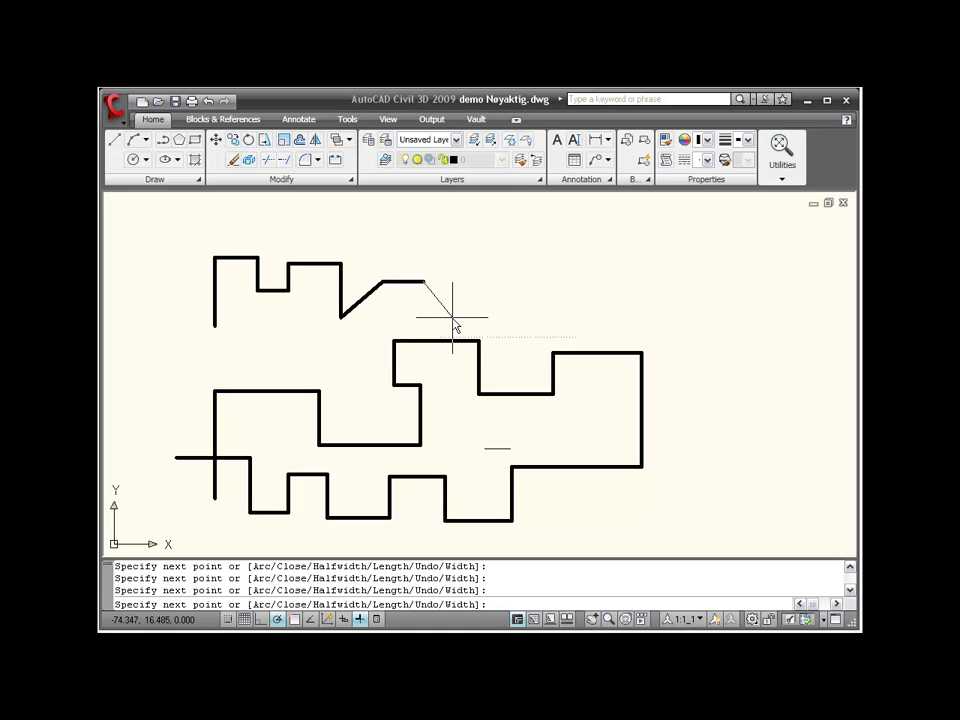
left_click(452, 316)
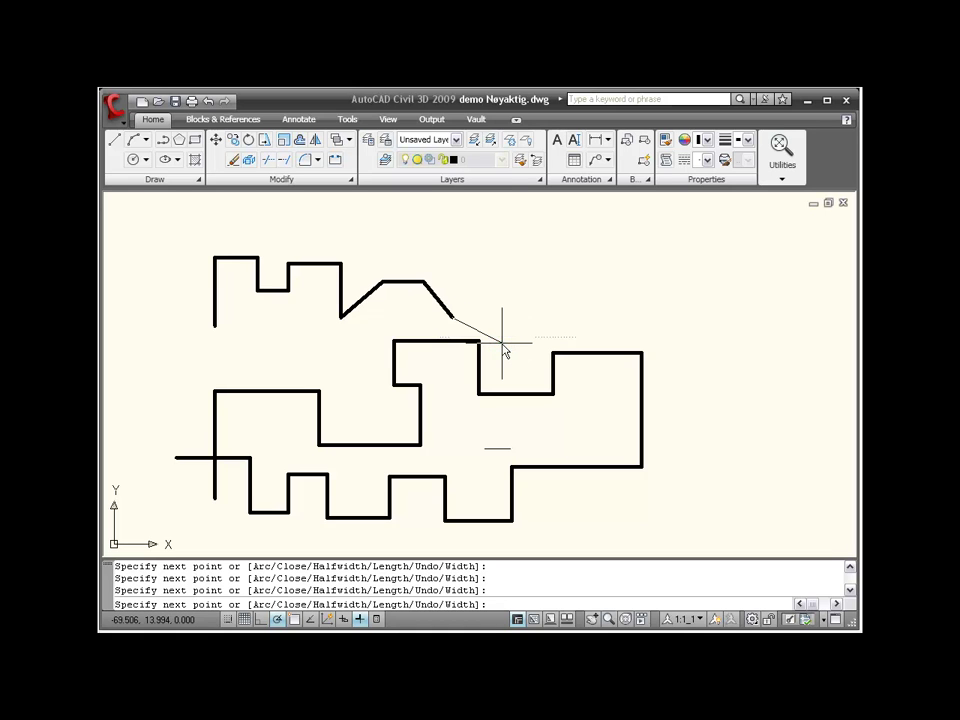
left_click(502, 342)
left_click(527, 305)
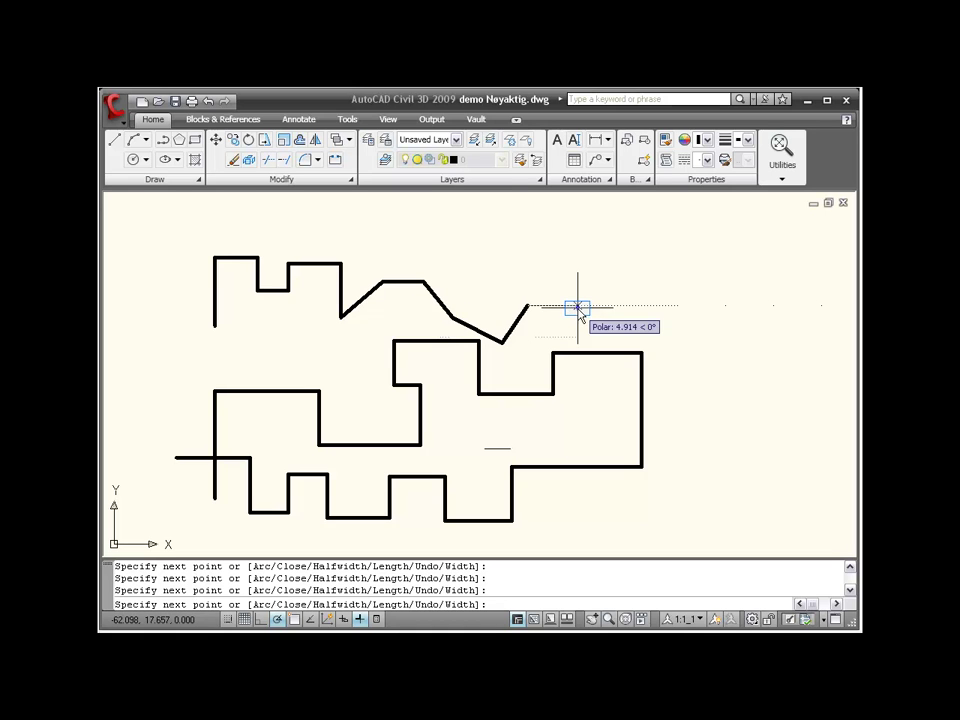
left_click(640, 305)
left_click(638, 252)
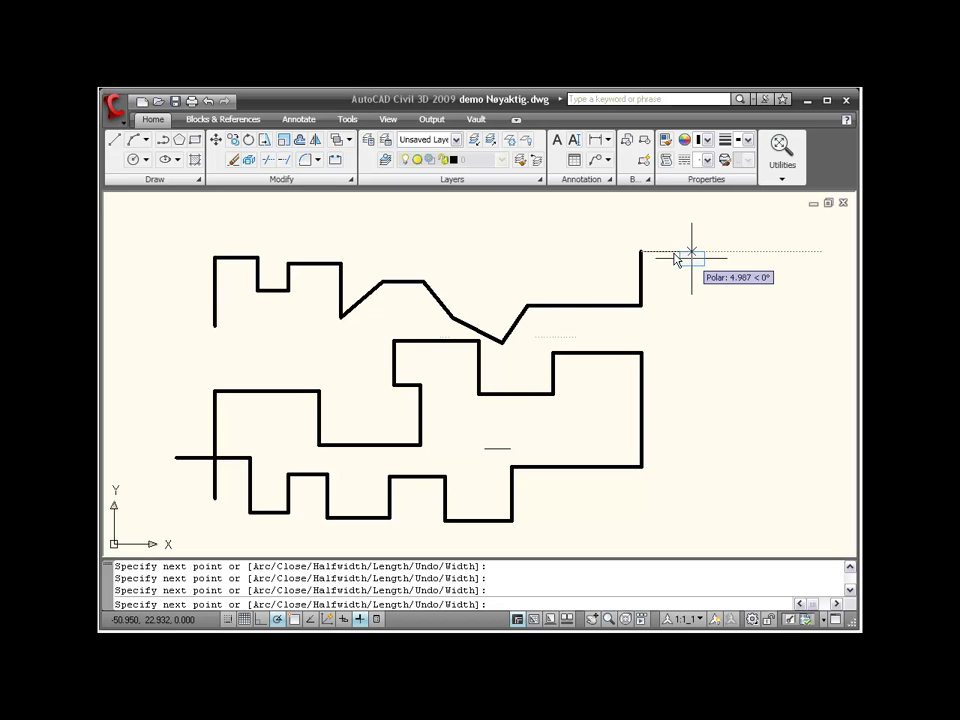
left_click(691, 251)
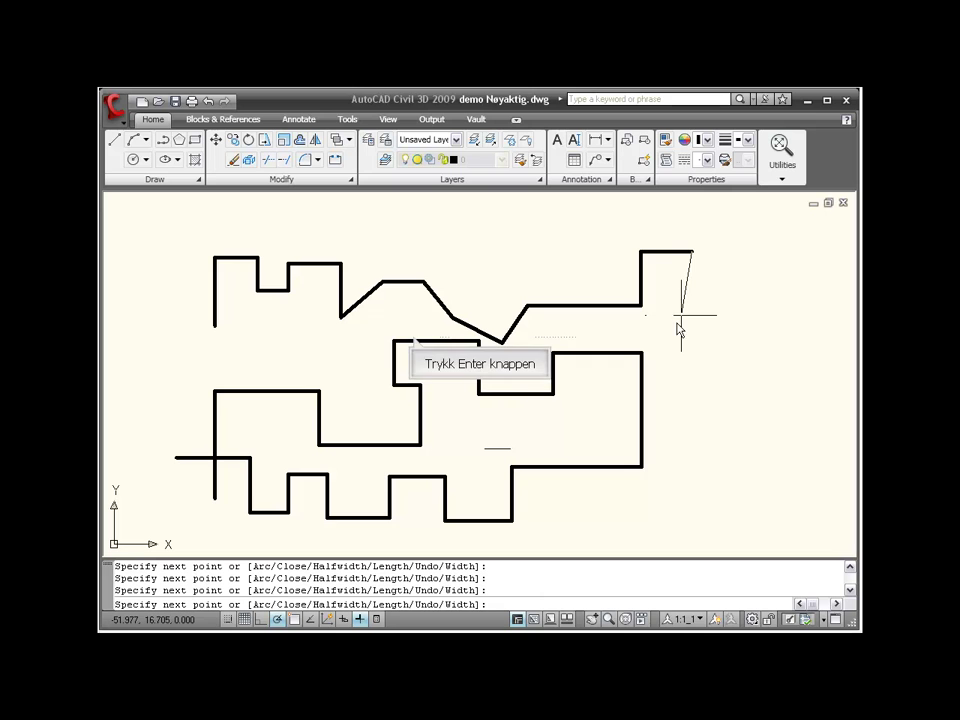
key("Return")
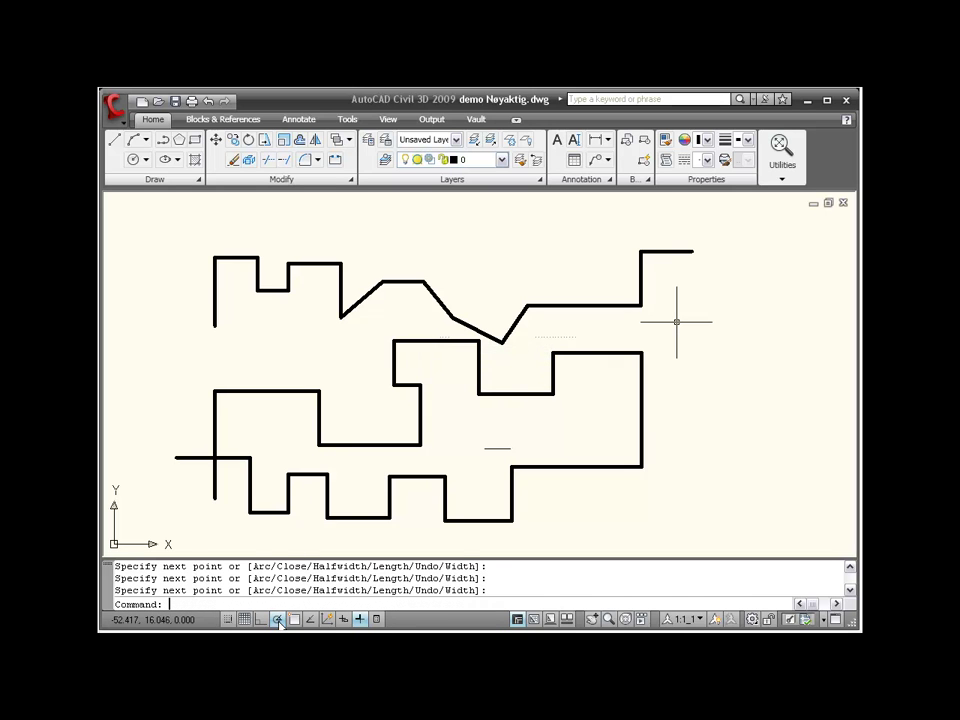
- Set polar tracking to 15-degree increments and start a polyline right of the shapes
right_click(277, 619)
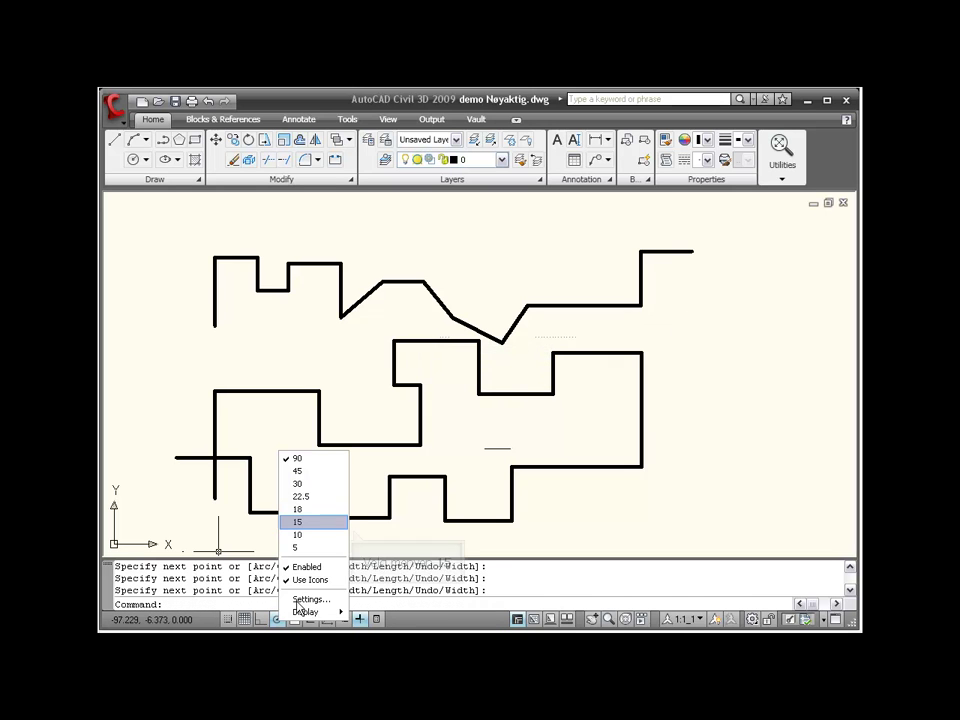
left_click(298, 522)
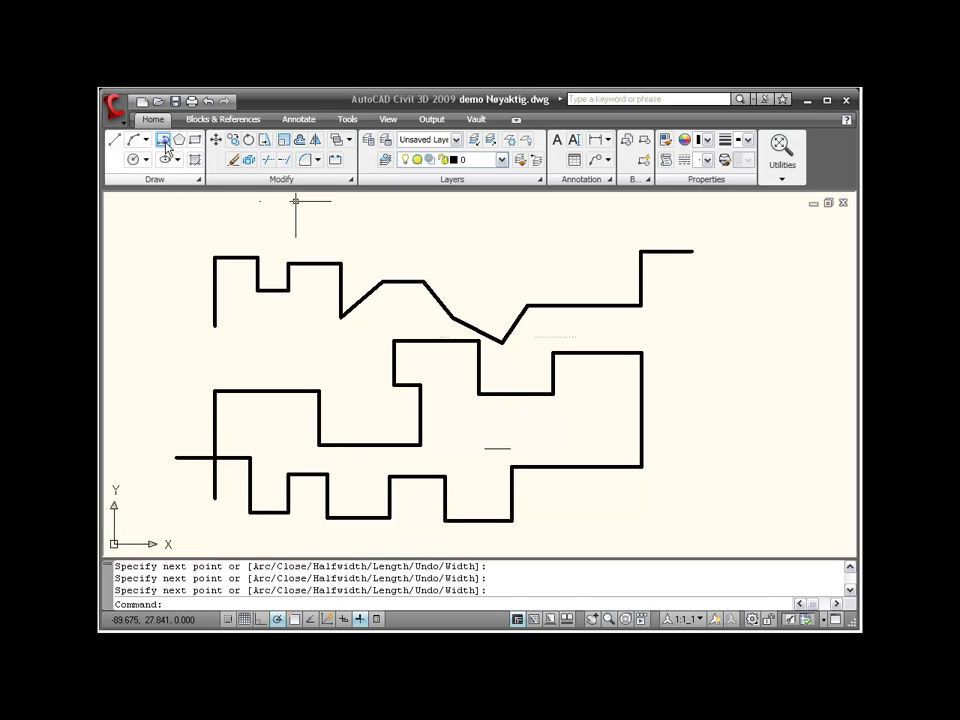
left_click(134, 139)
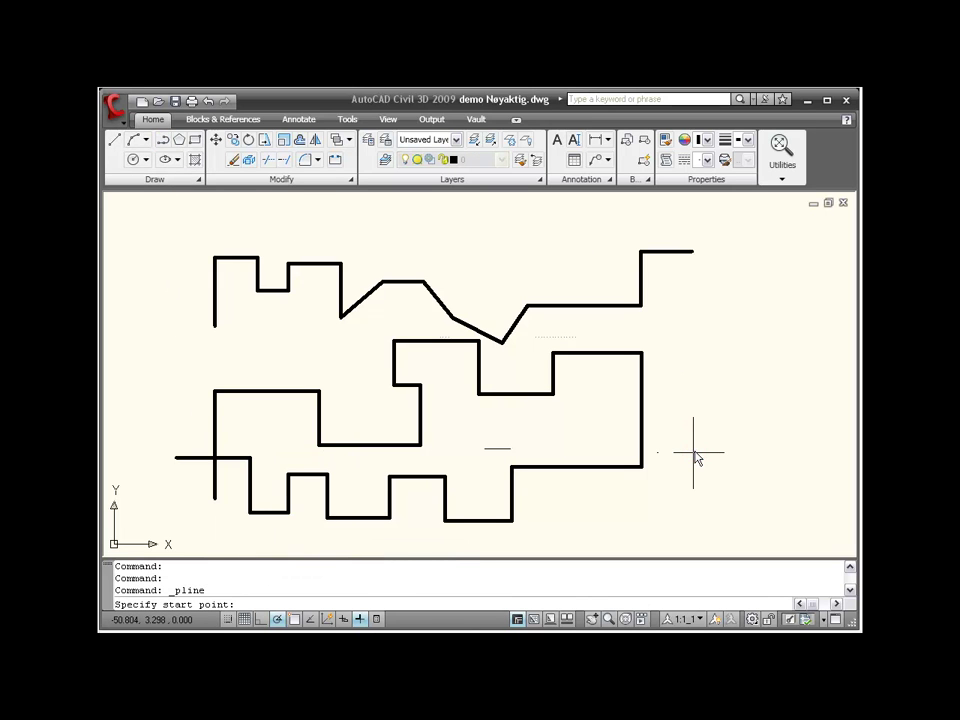
left_click(694, 452)
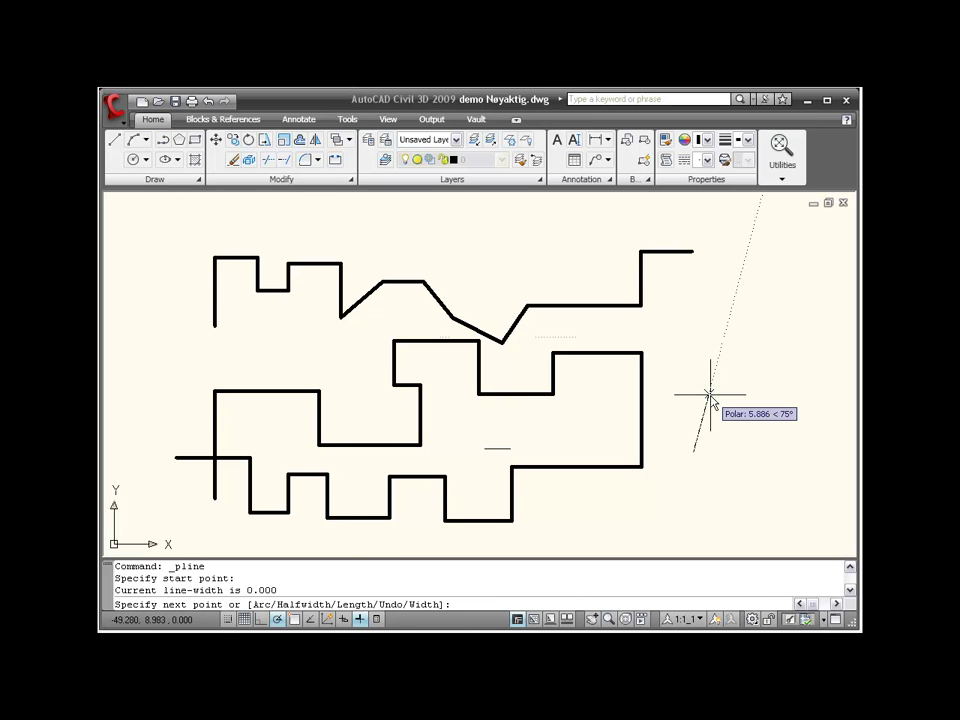
- Add angled and horizontal vertices running down, along the bottom, and back up inside the outline
left_click(709, 395)
left_click(739, 395)
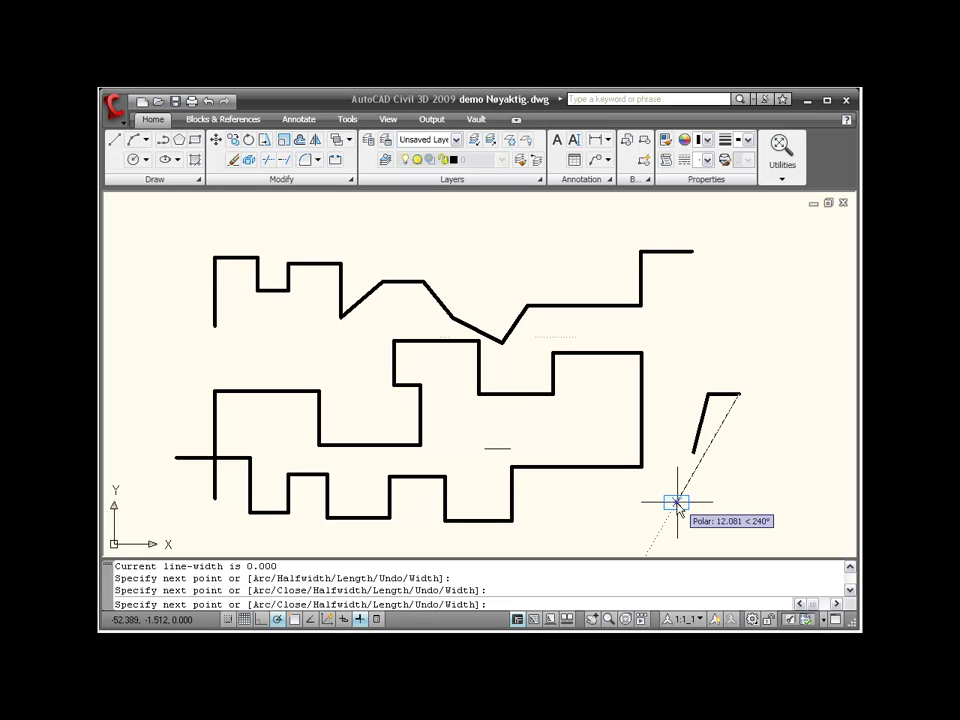
left_click(677, 501)
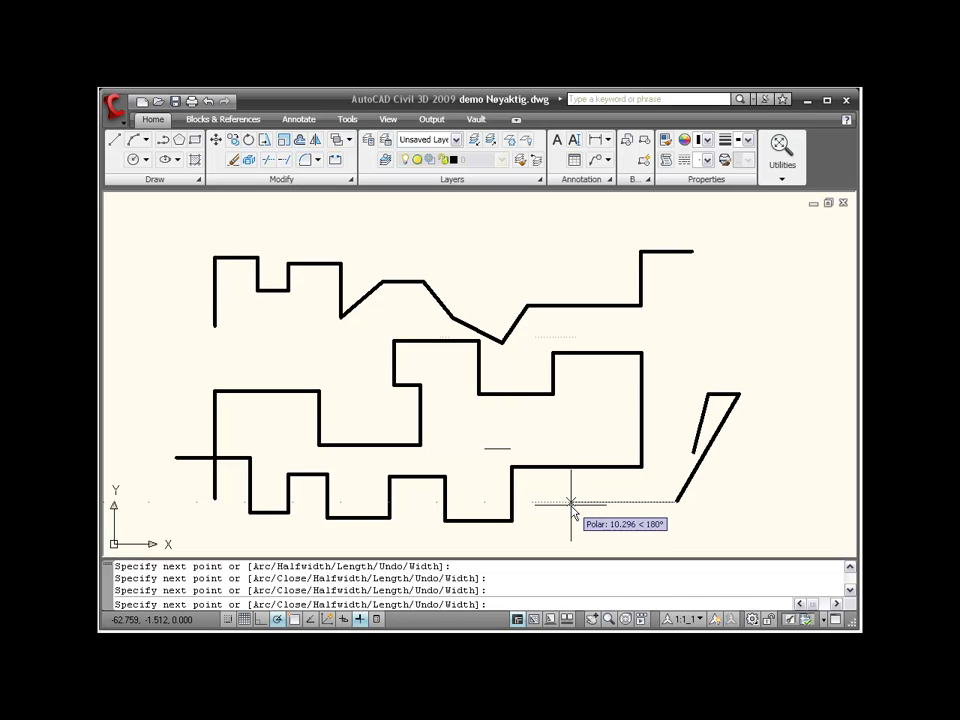
left_click(571, 502)
left_click(597, 465)
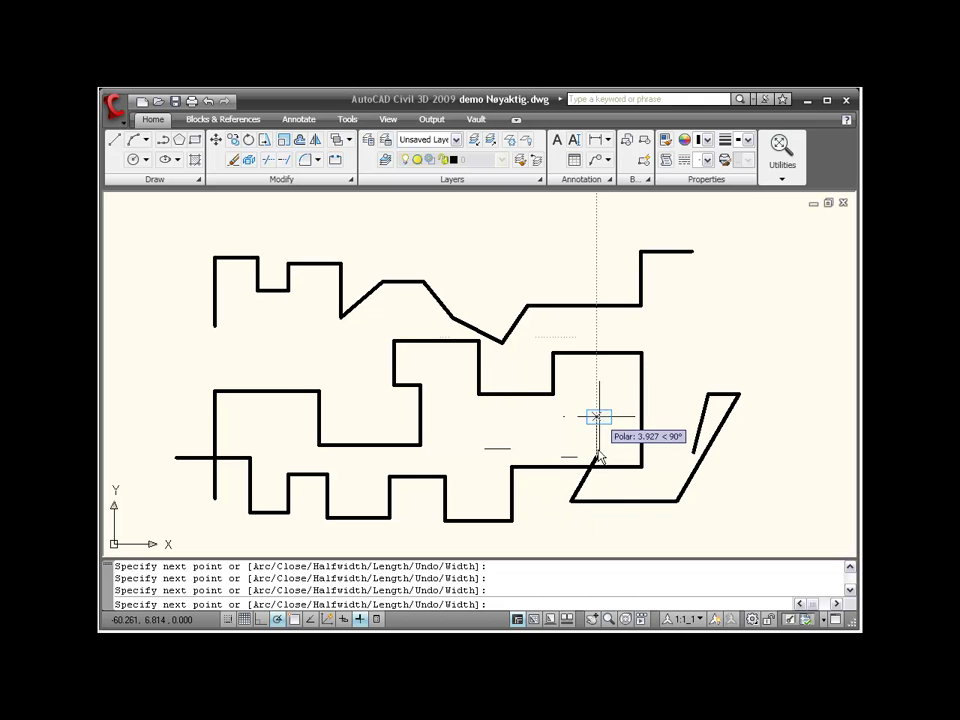
left_click(597, 416)
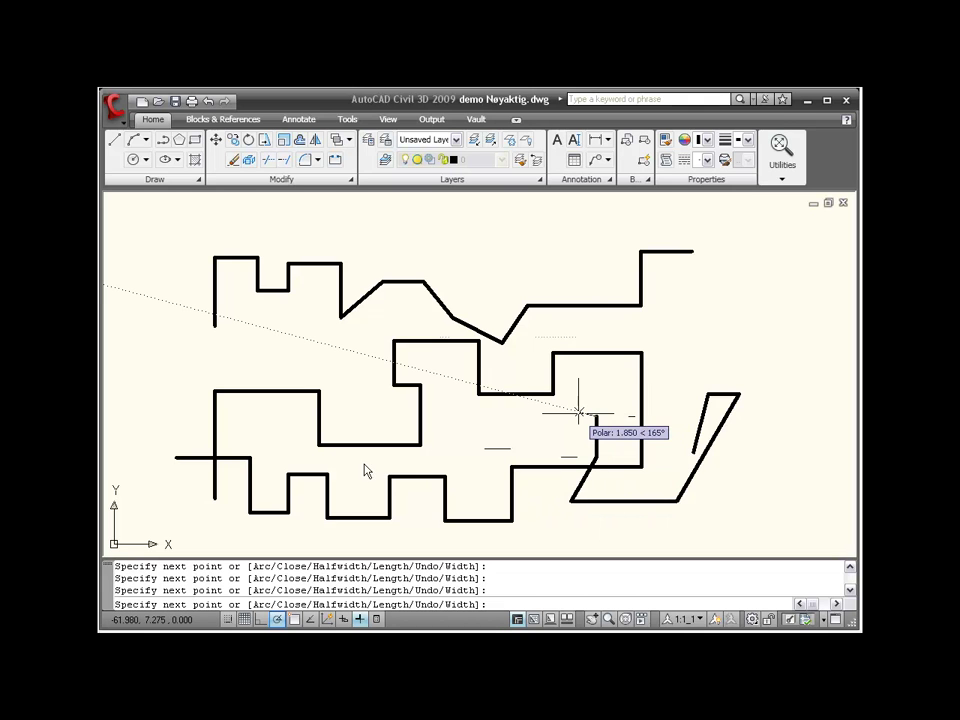
- Switch polar increments to 30° and then 10° while extending the polyline upward, then finish it
right_click(277, 619)
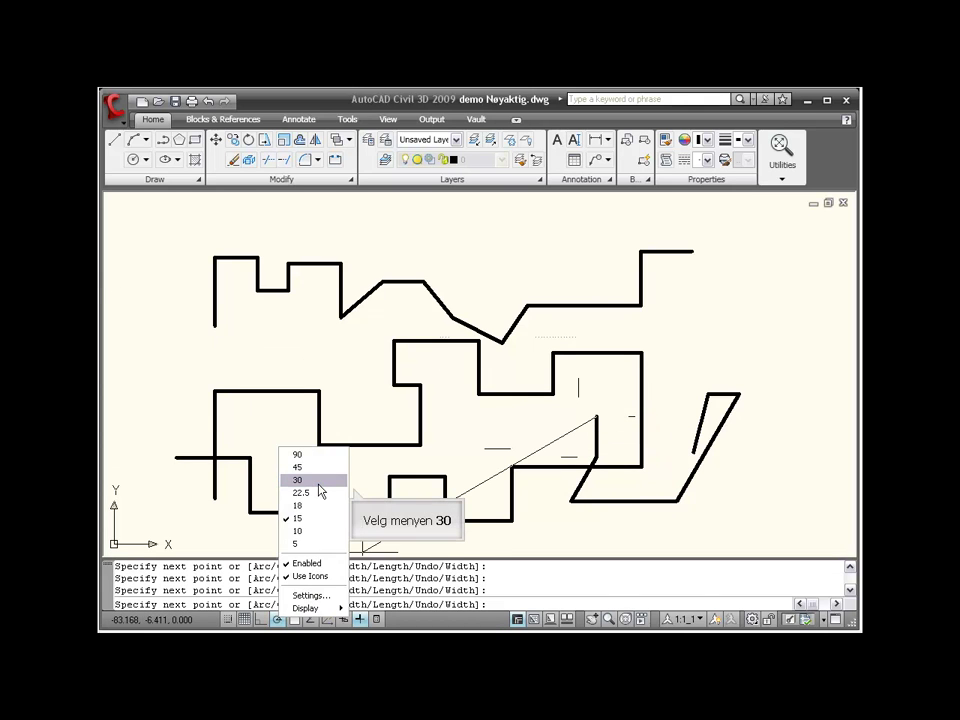
left_click(319, 482)
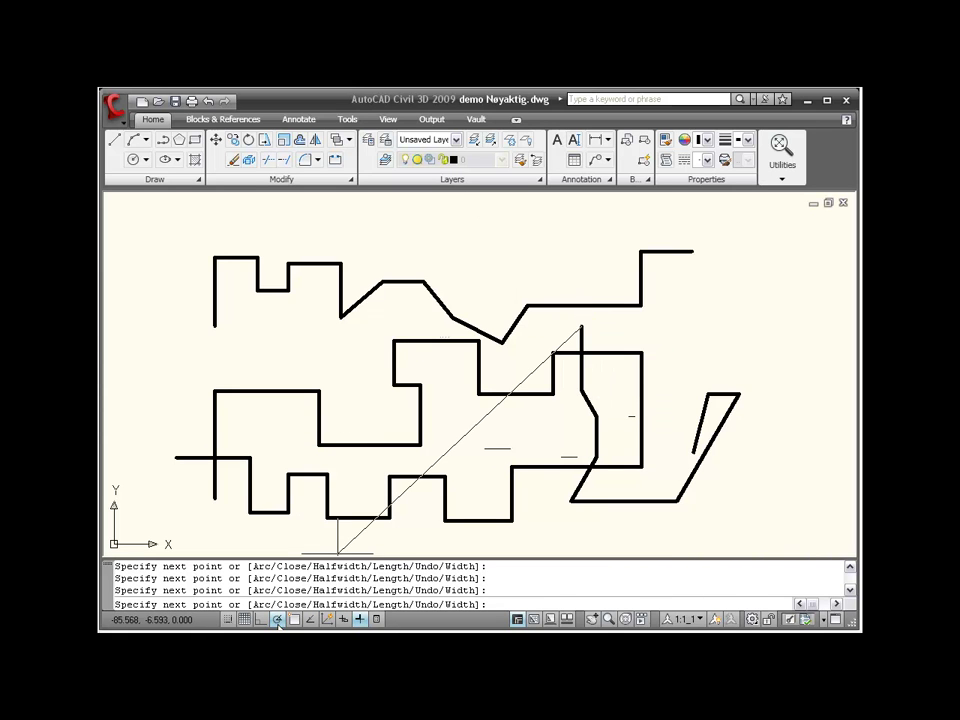
right_click(277, 619)
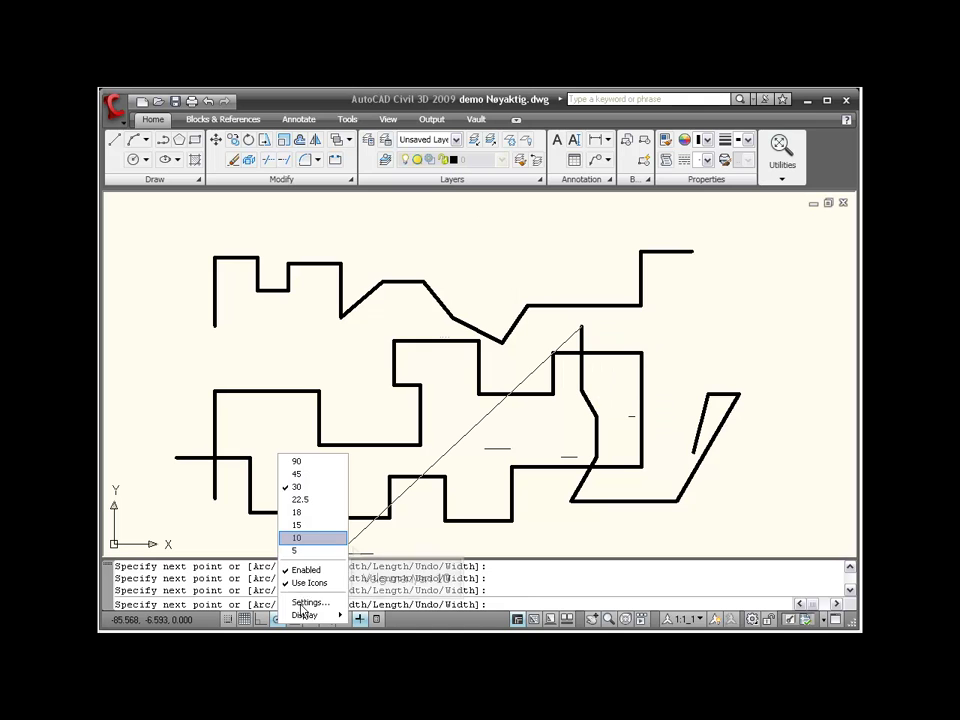
left_click(311, 545)
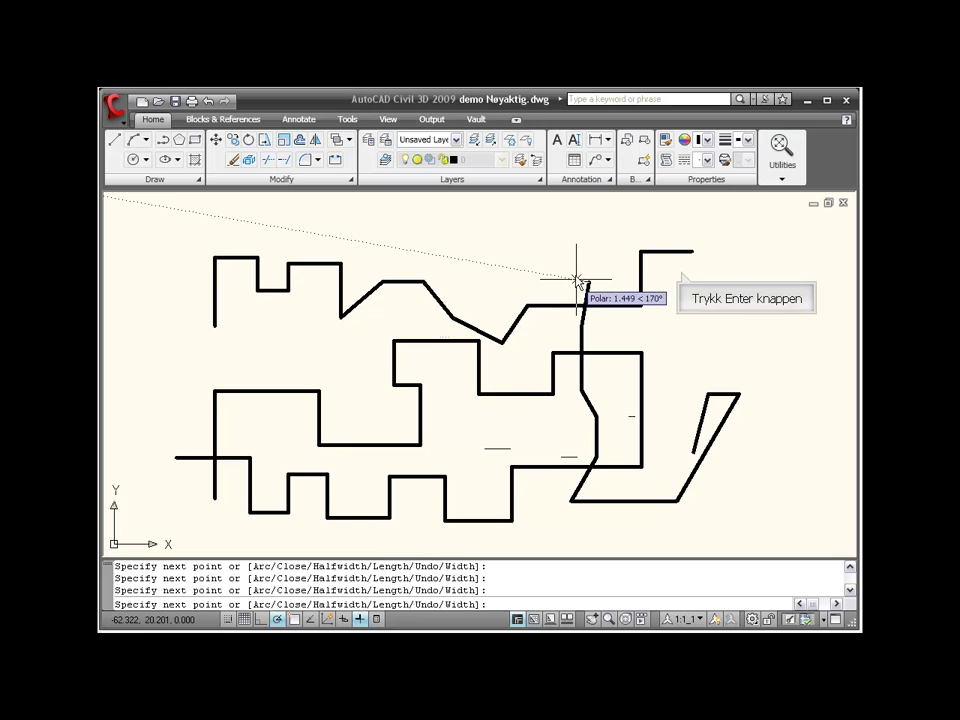
key("Return")
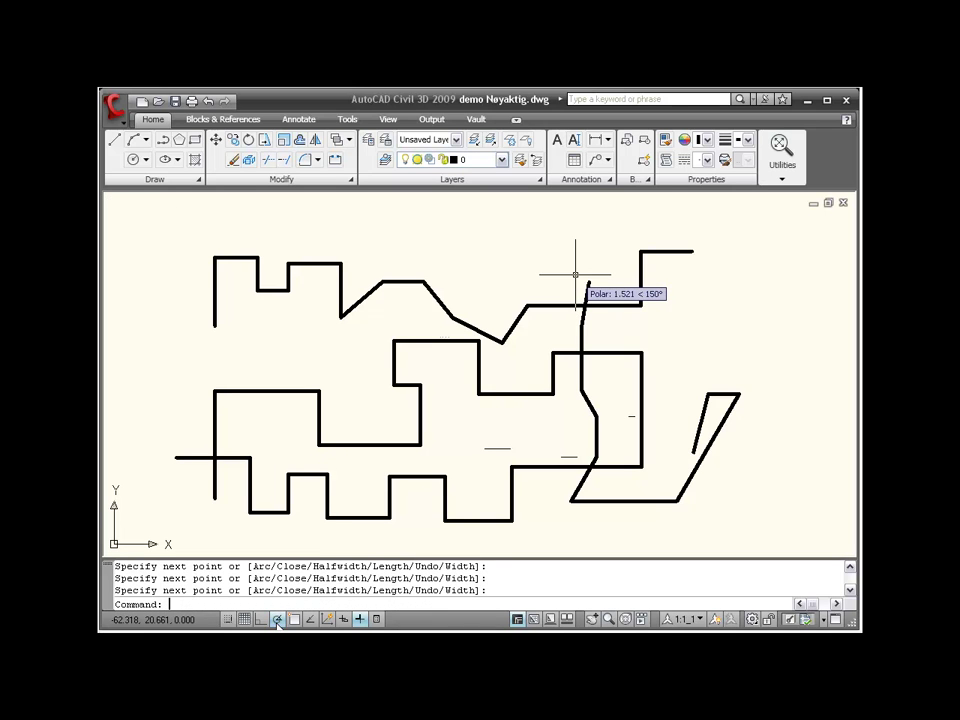
right_click(277, 619)
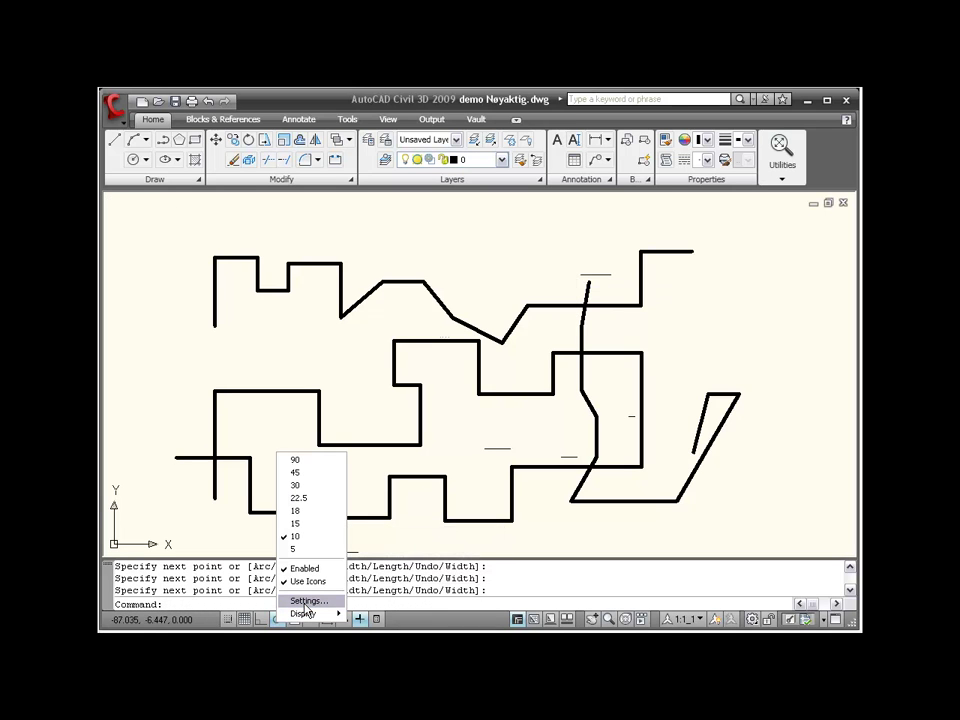
left_click(305, 601)
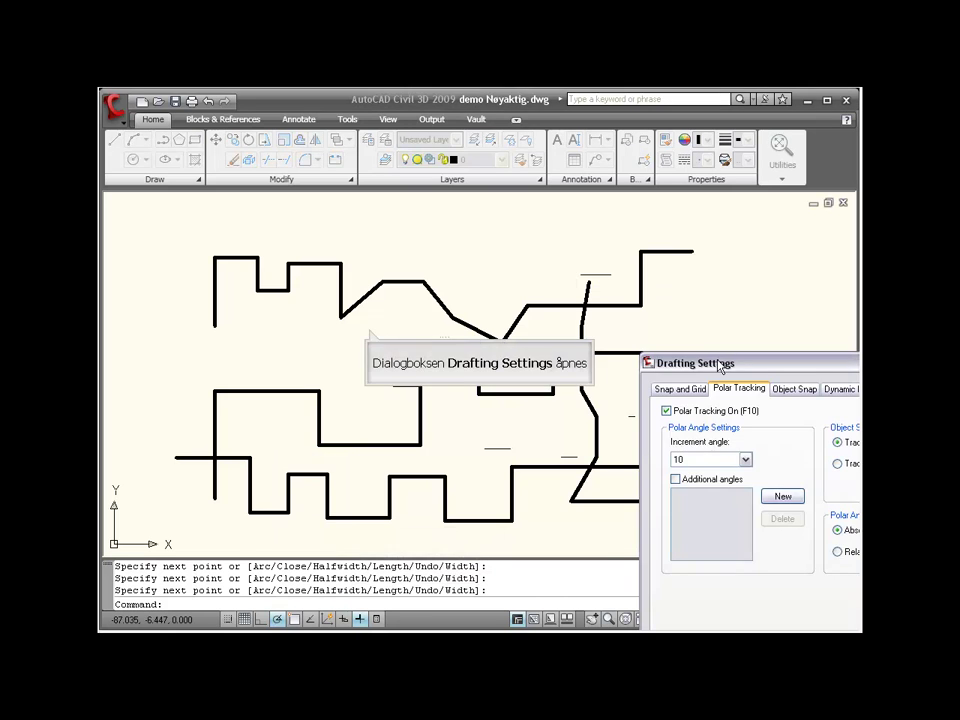
left_click(377, 316)
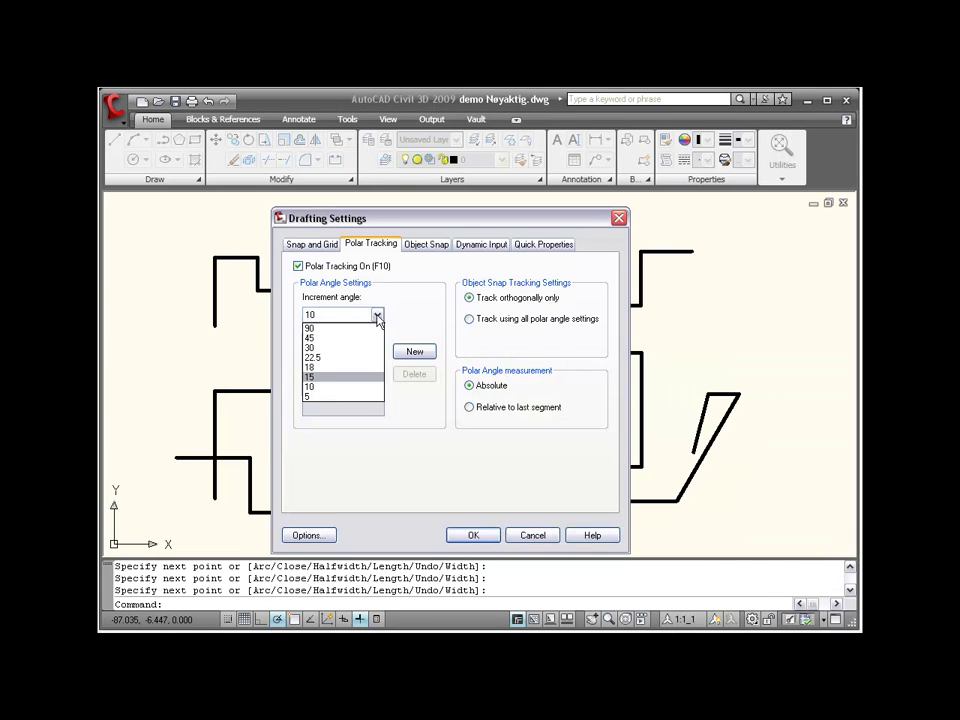
left_click(320, 315)
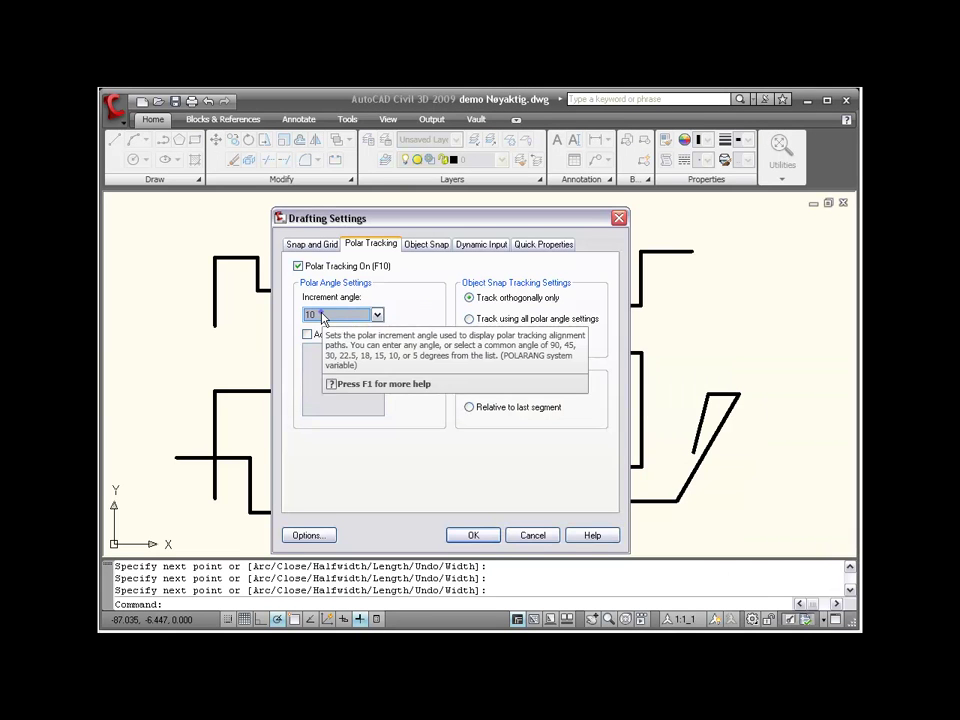
left_click(377, 315)
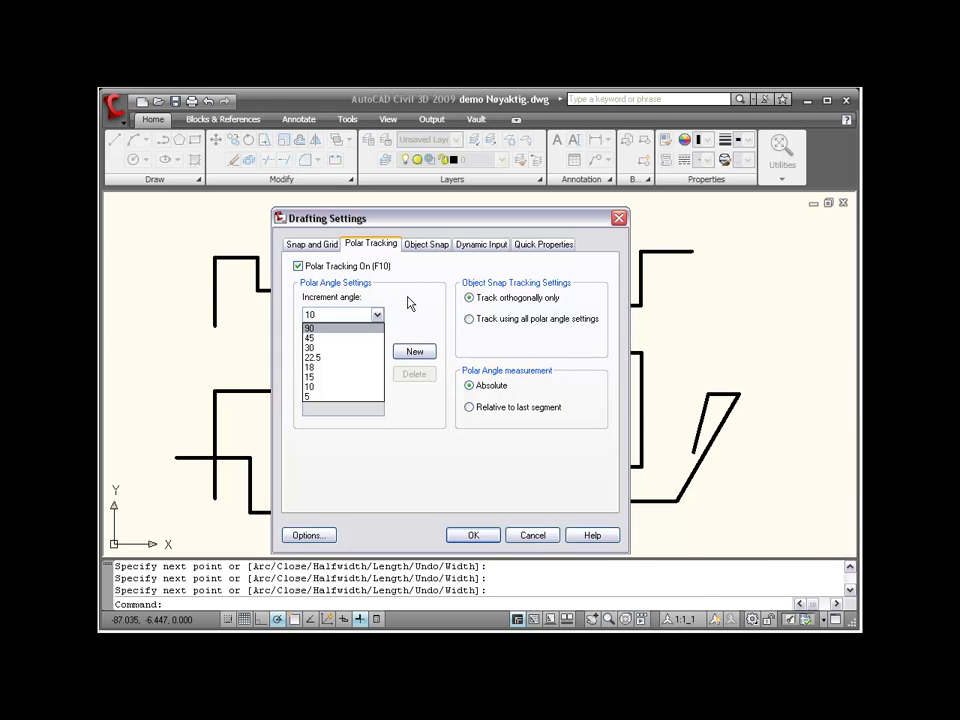
left_click(408, 303)
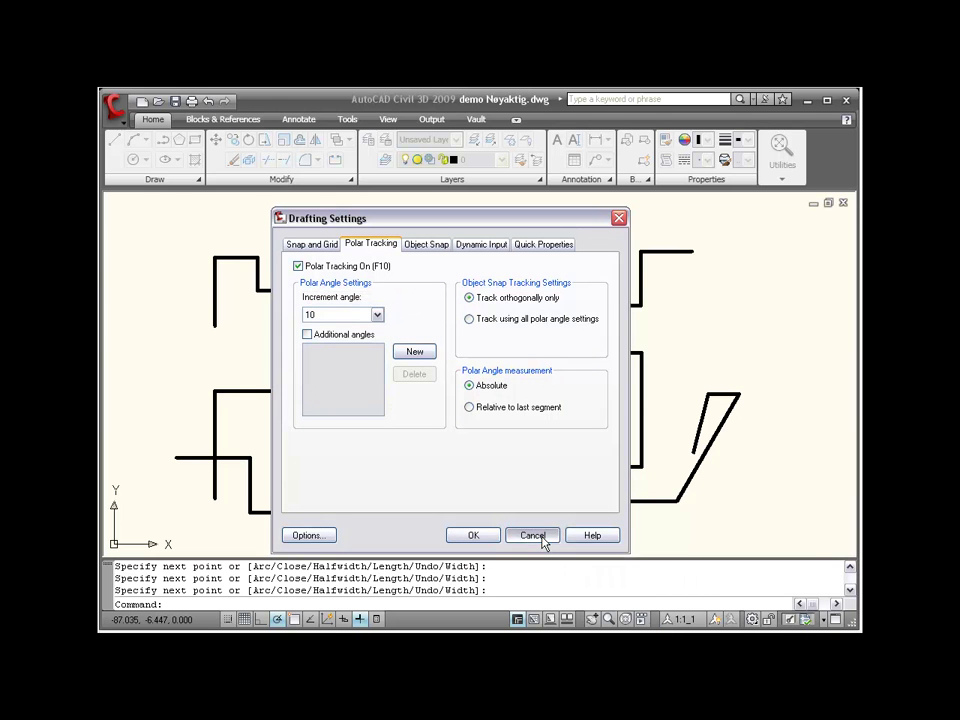
left_click(535, 536)
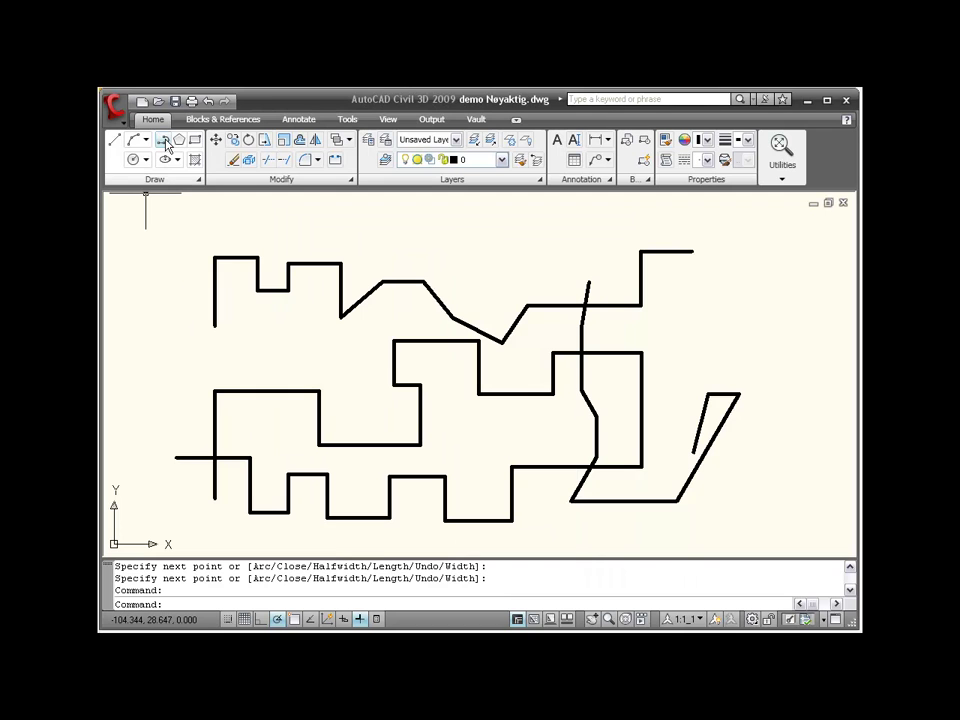
- Draw a polyline at the left with segments of 5, 10 and 4 units
left_click(164, 141)
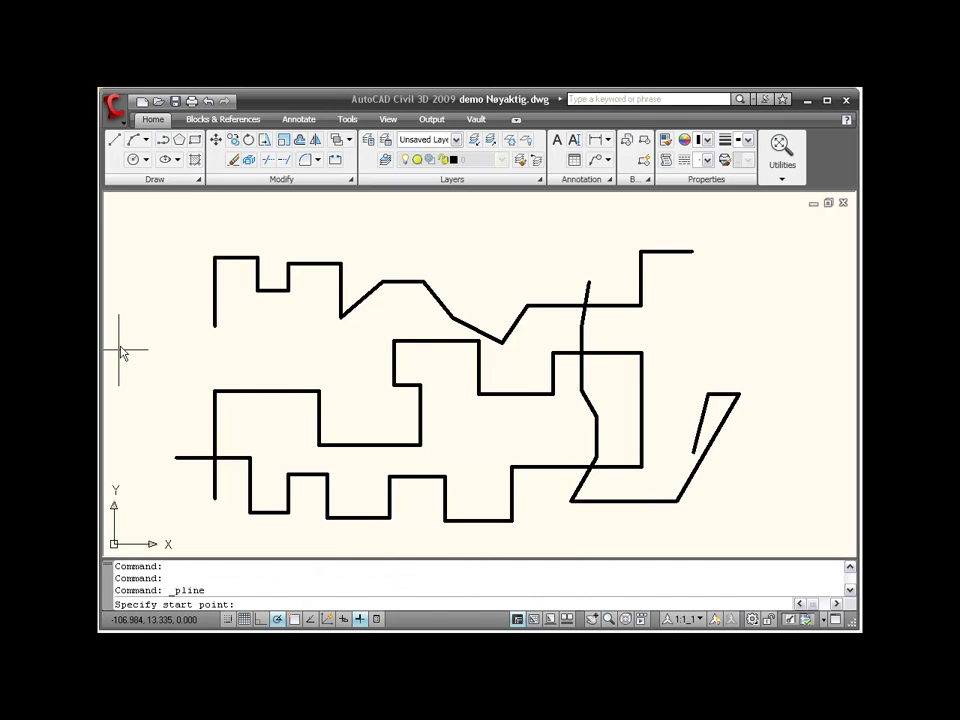
left_click(120, 352)
type("5")
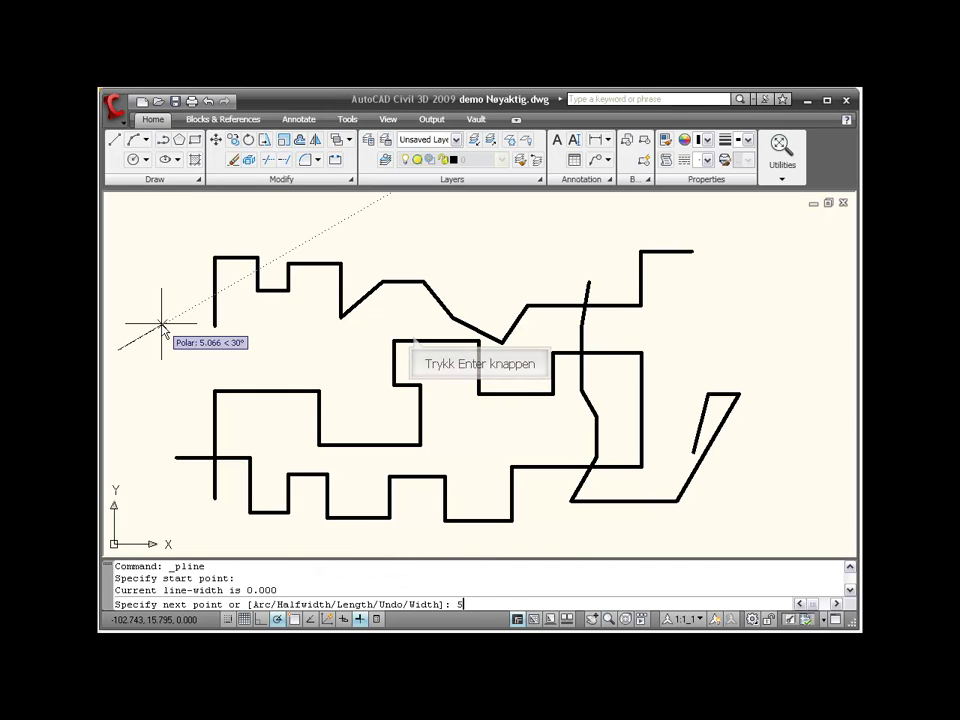
key("Return")
type("10")
type("4")
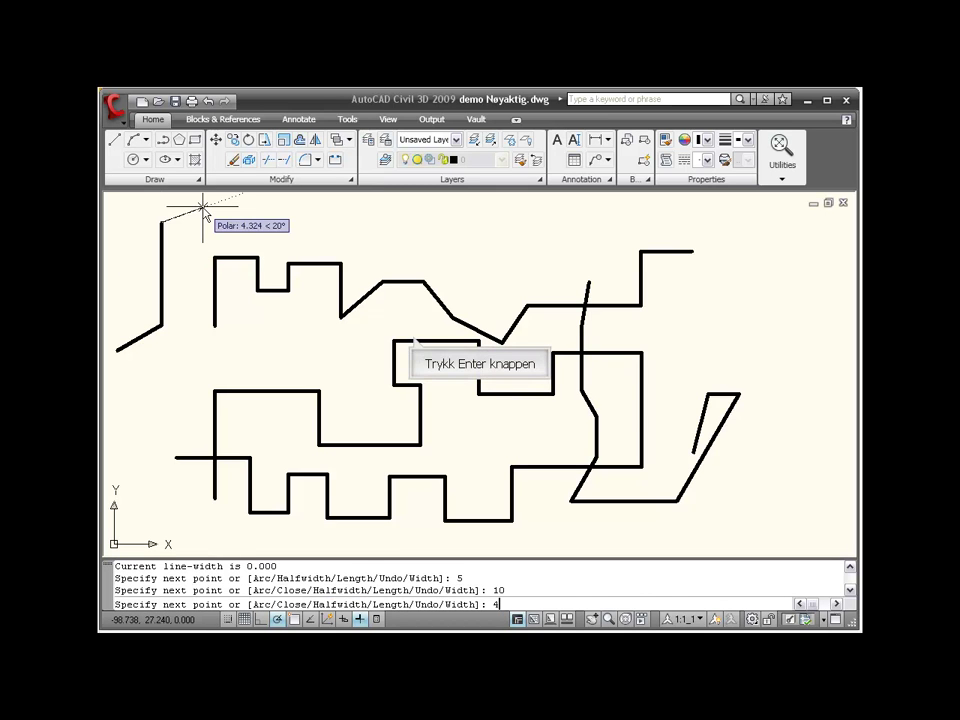
key("Return")
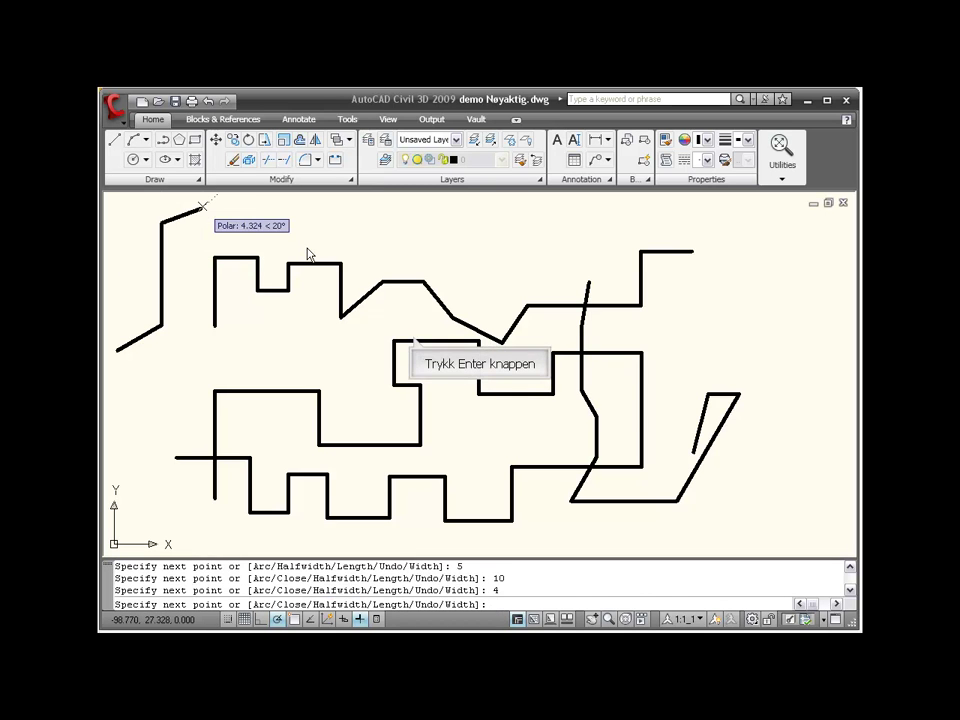
- Finish it, then start a new polyline at an outline corner with object snap tracking on
key("Return")
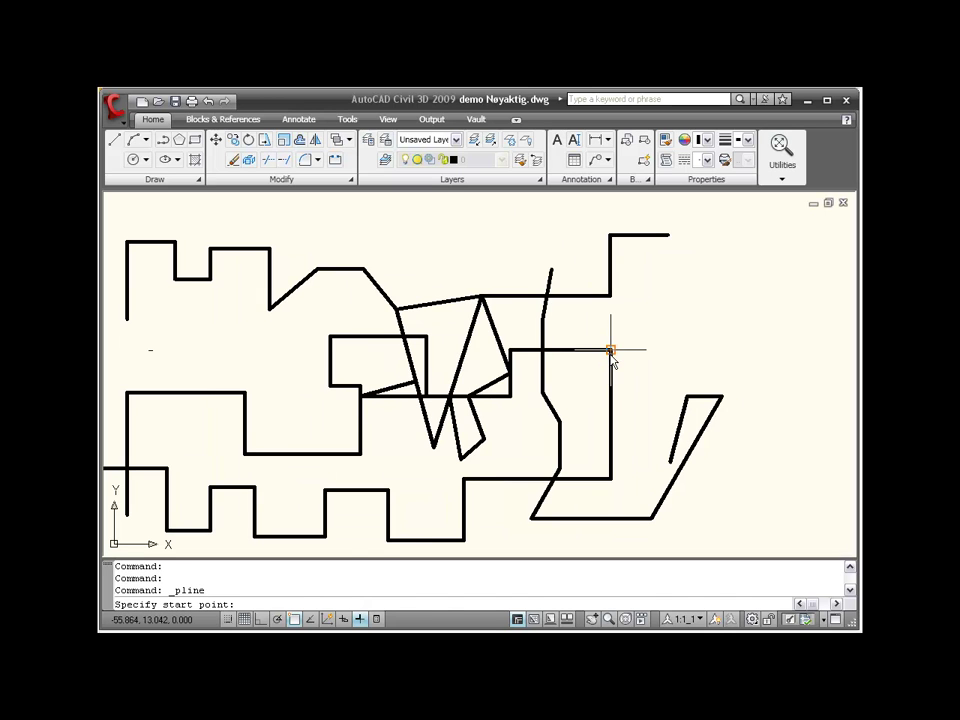
left_click(610, 350)
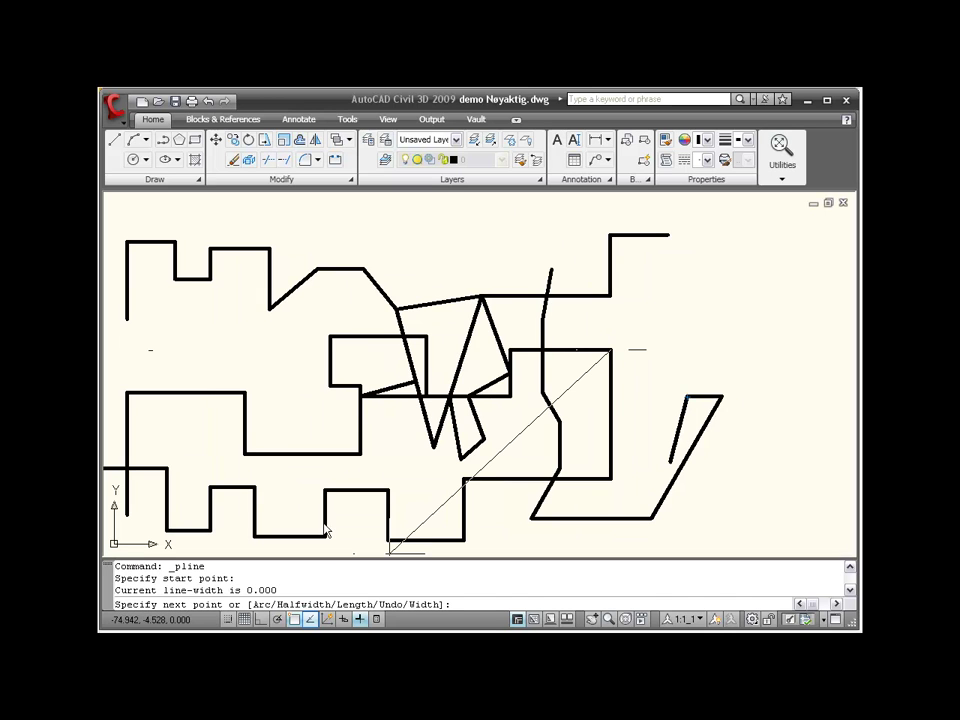
left_click(311, 620)
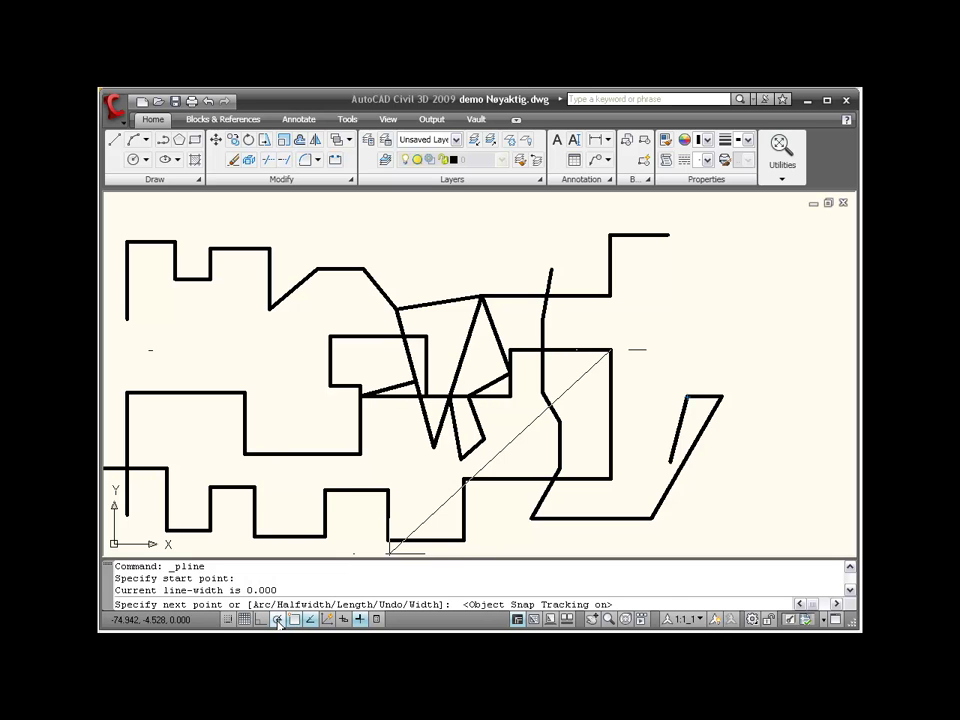
- Add a segment slanting down-right at 340° from the rectangle's corner toward the trapezoid, then cancel
left_click(278, 620)
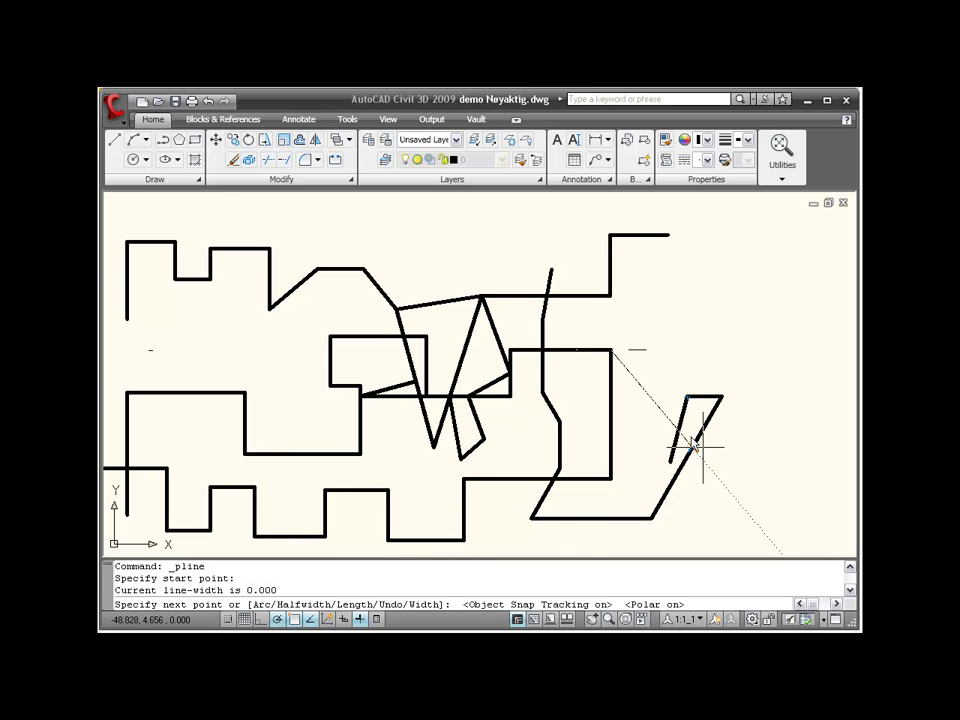
scroll(748, 394, "up", 4)
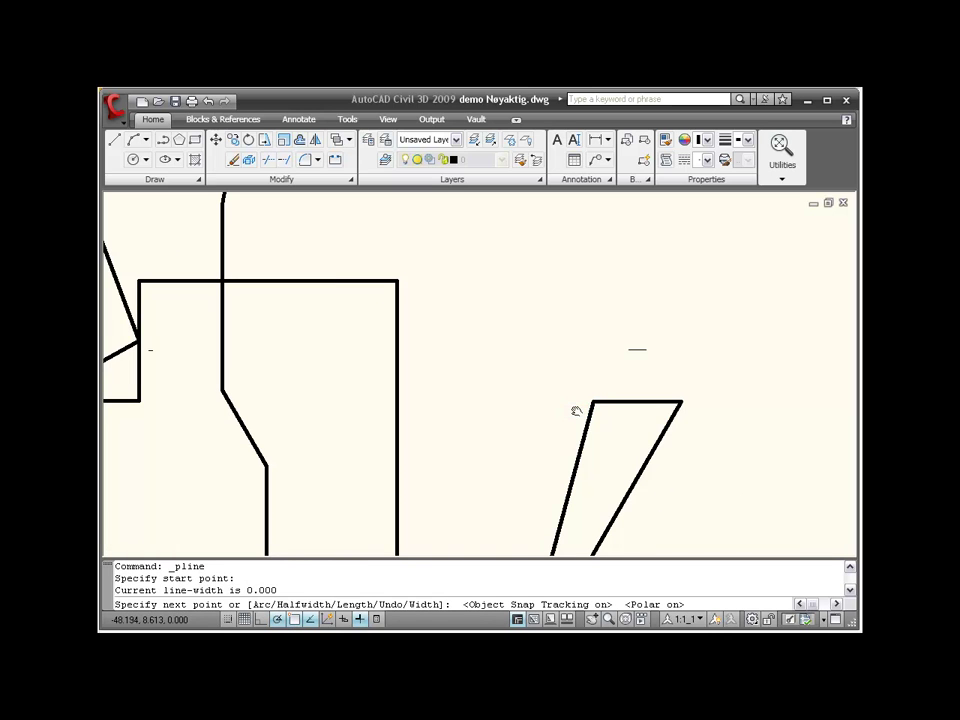
middle_click_drag(577, 411, 531, 411)
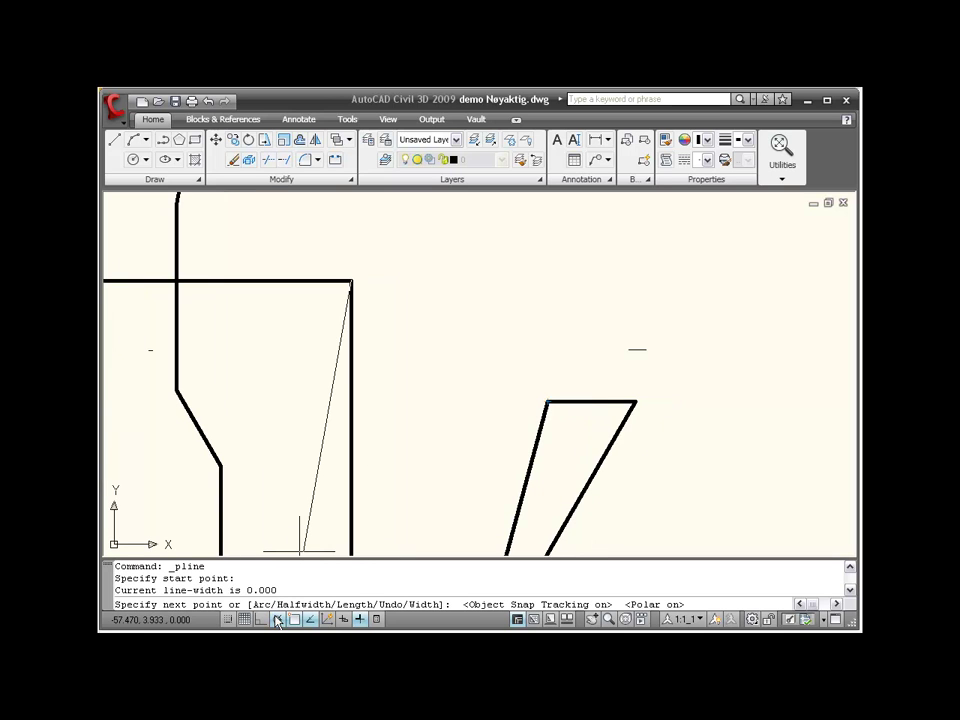
left_click(278, 620)
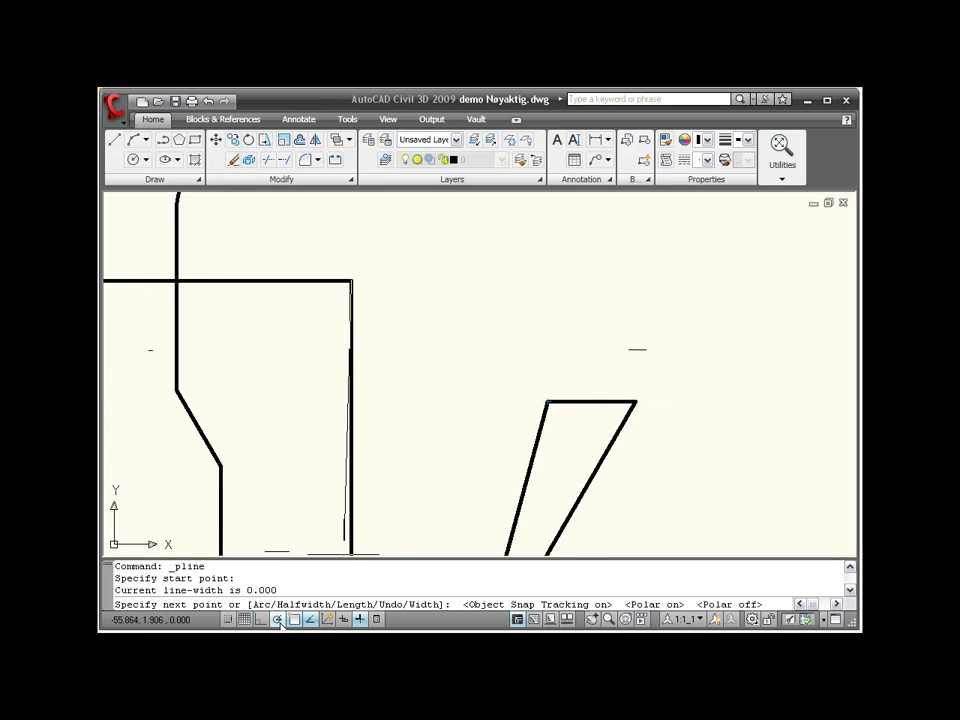
left_click(278, 620)
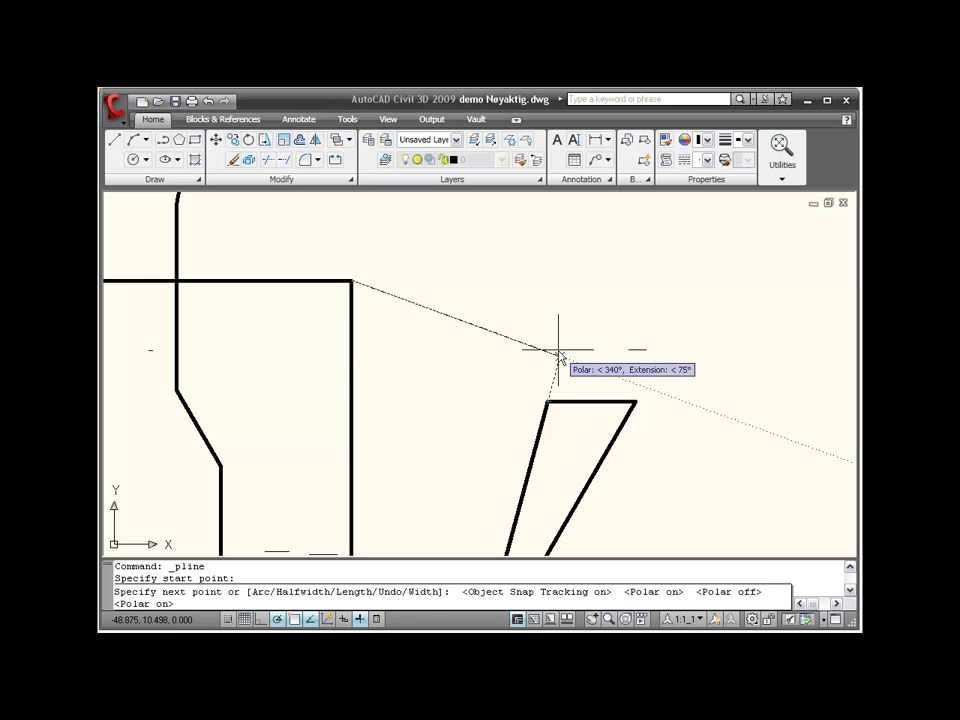
left_click(558, 351)
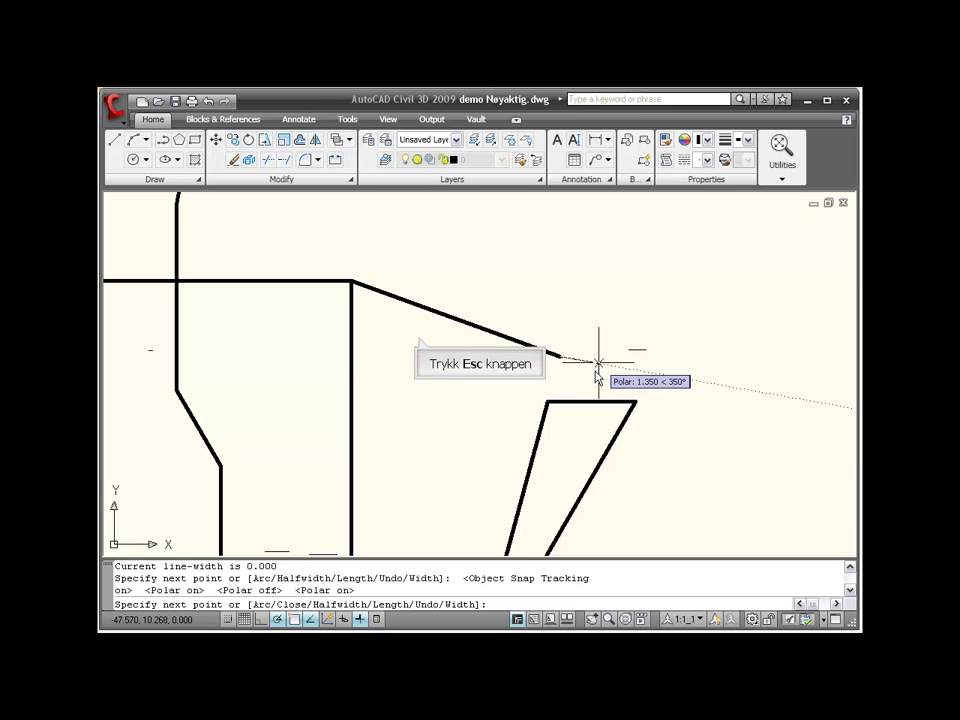
key("Escape")
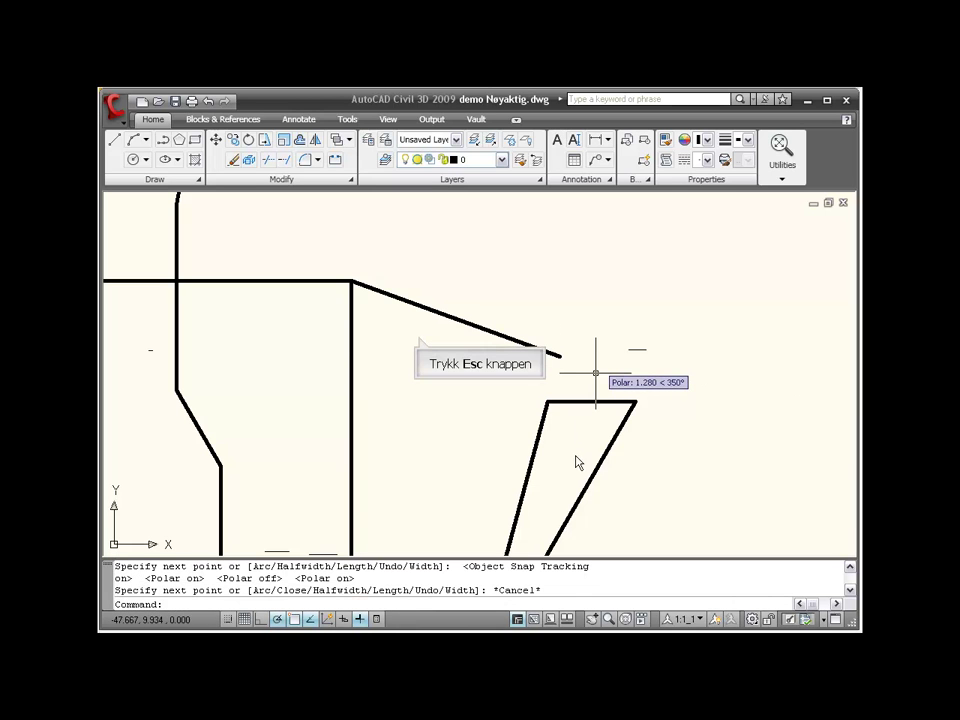
- Open demo Otrack og grips.dwg from the Øving 2 > Forelesning 2 folder
key("Escape")
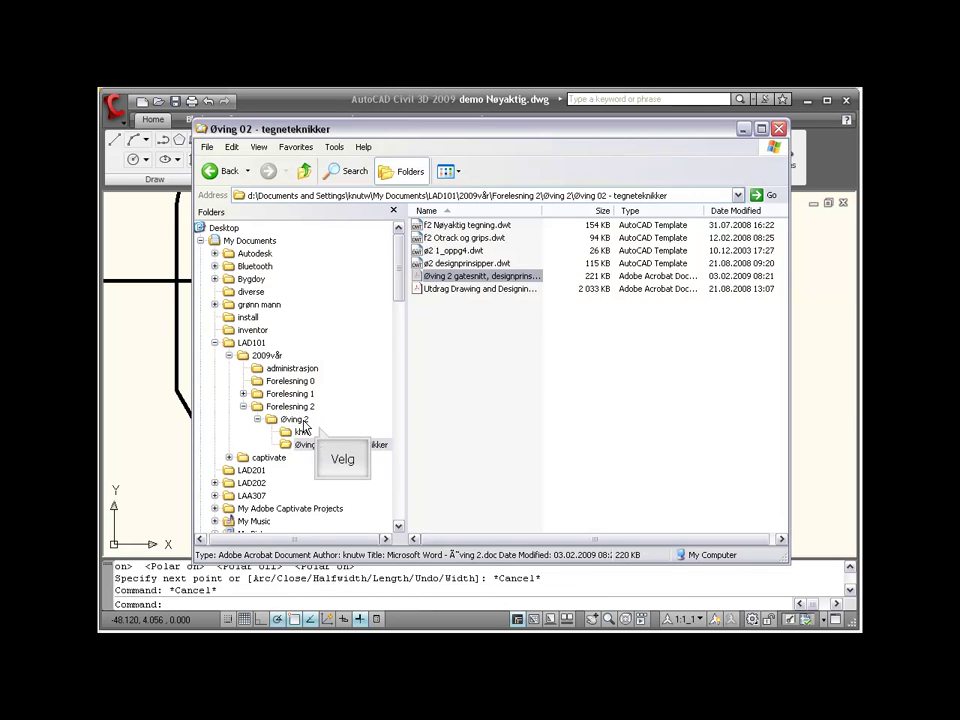
left_click(300, 420)
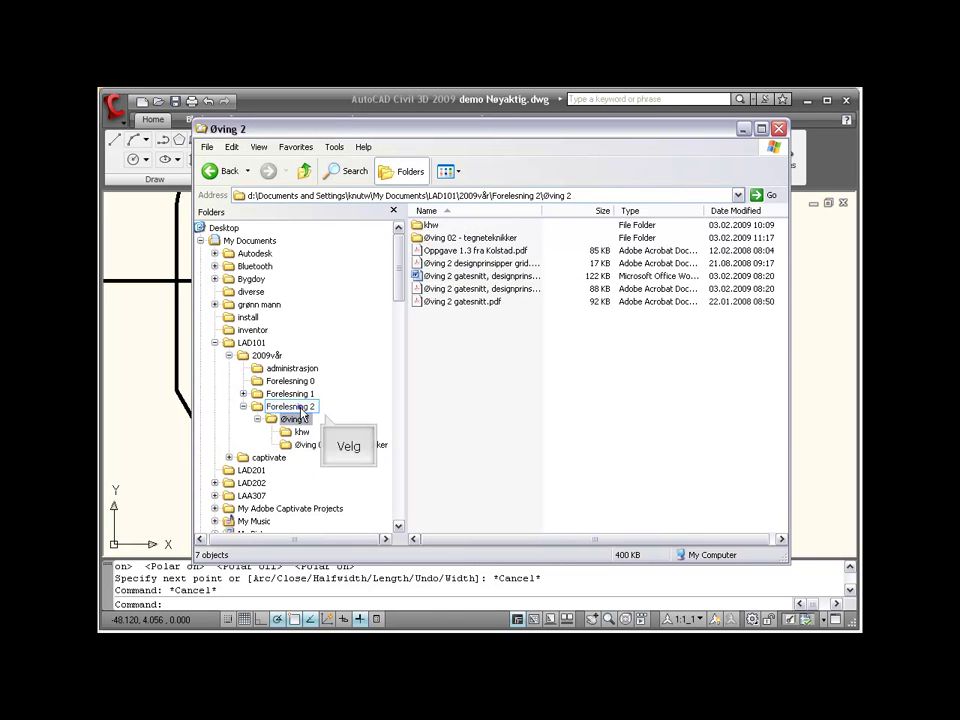
left_click(298, 407)
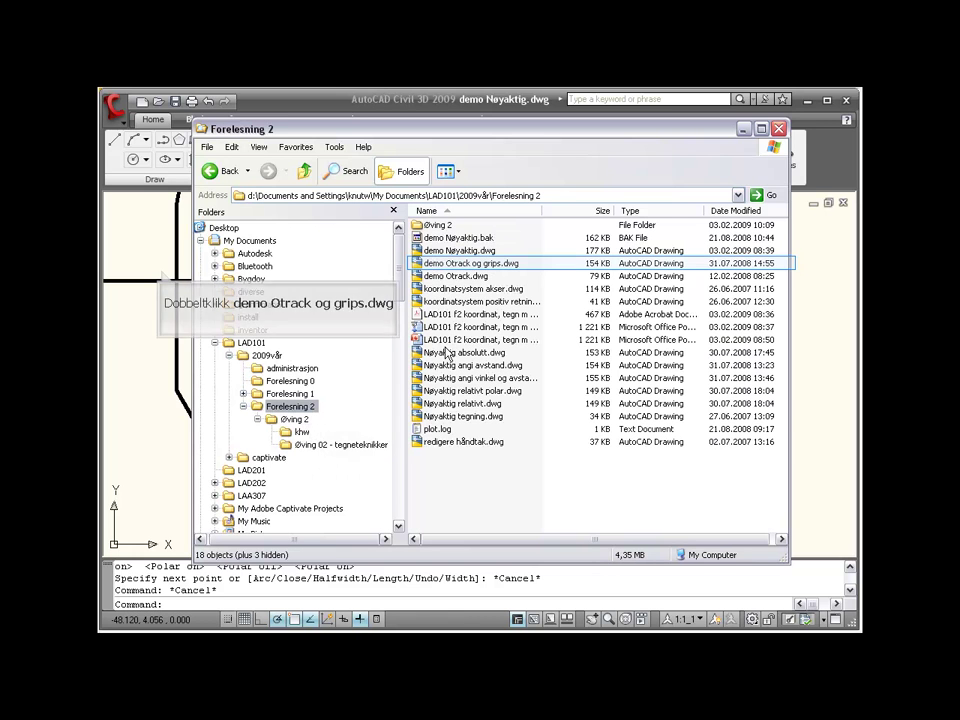
double_click(466, 266)
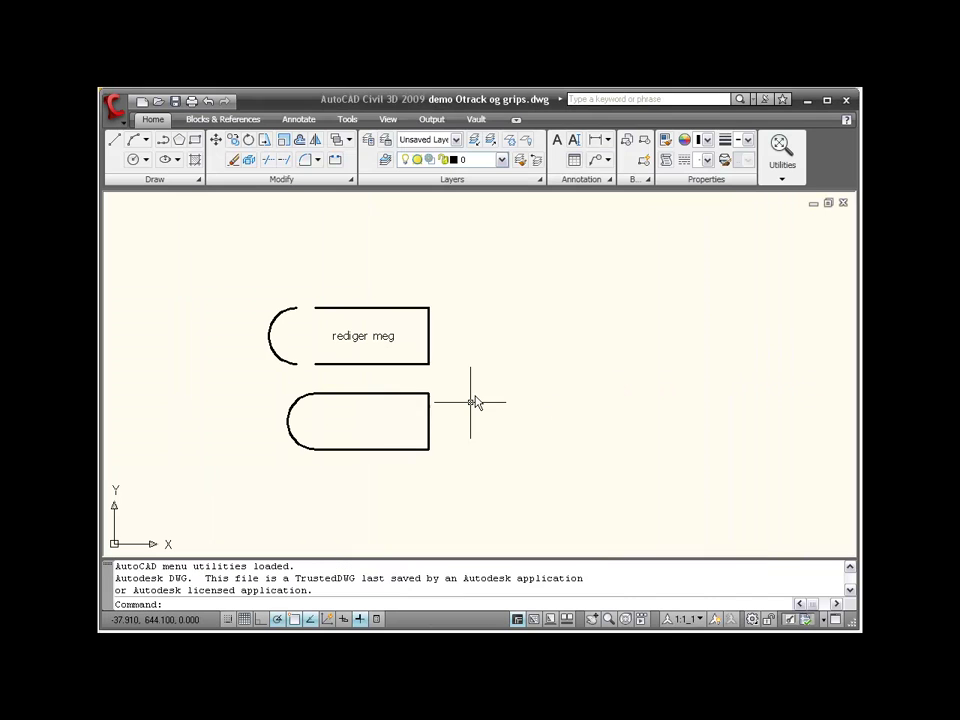
scroll(375, 410, "up", 5)
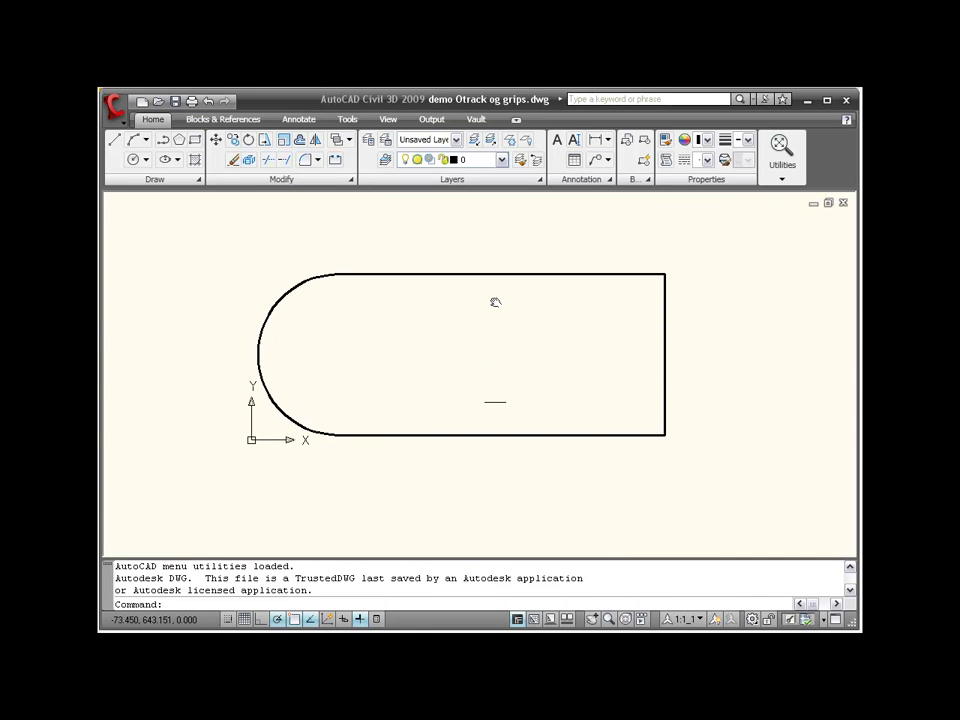
scroll(493, 302, "up", 1)
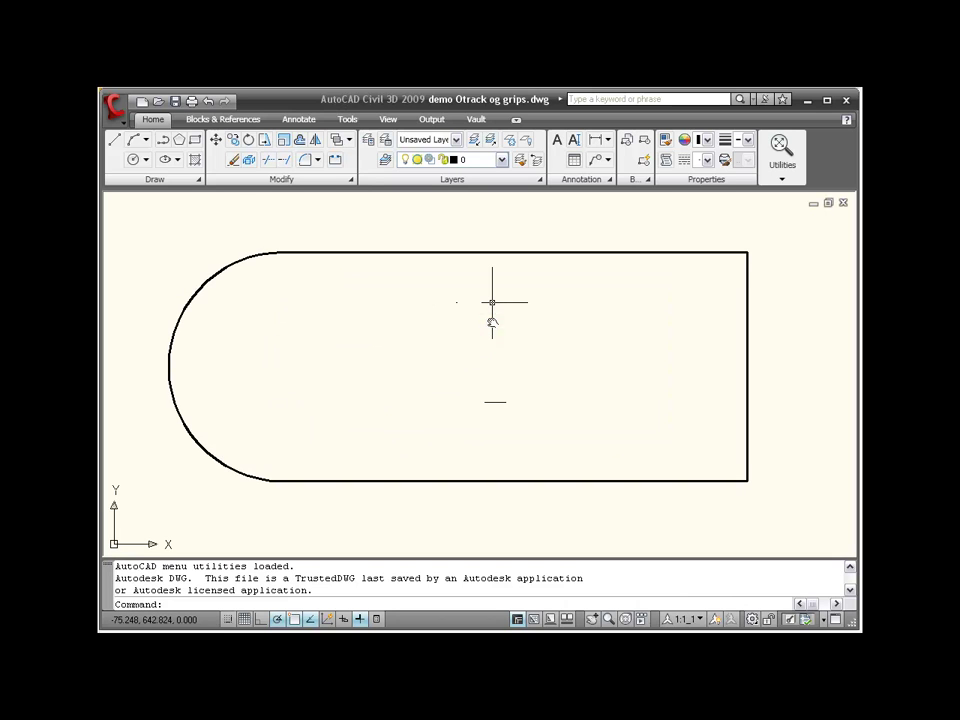
left_click(162, 141)
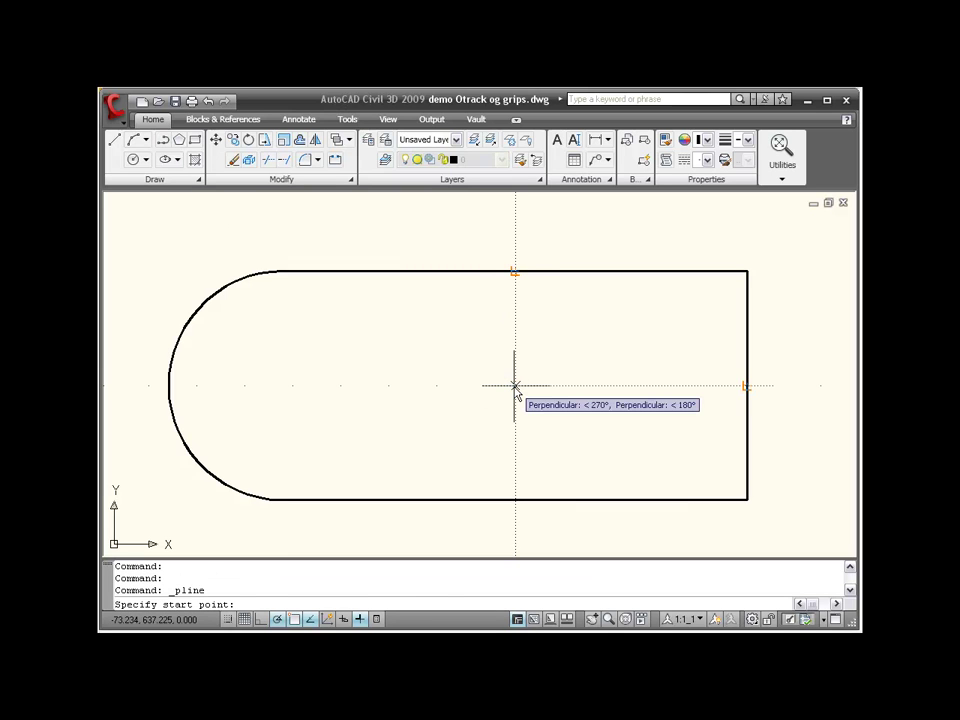
left_click(515, 386)
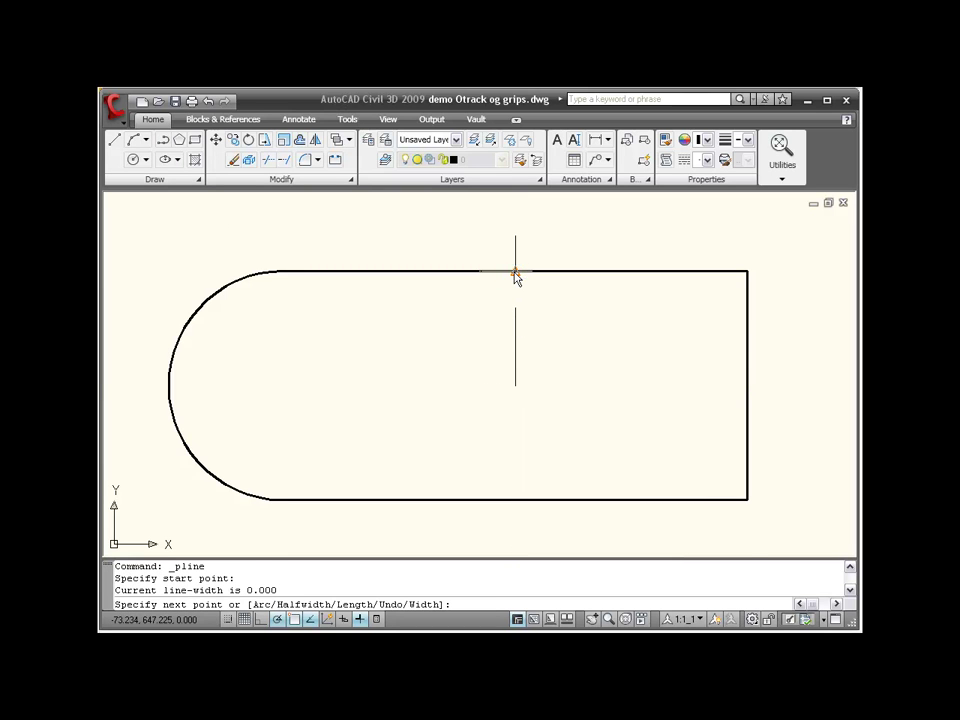
left_click(515, 271)
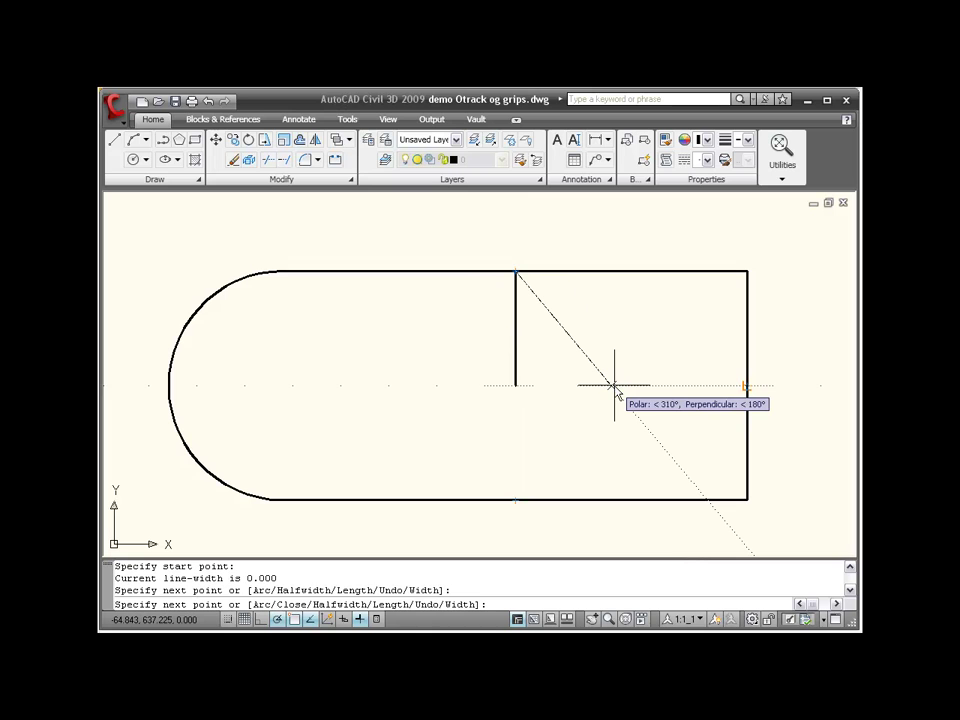
left_click(613, 385)
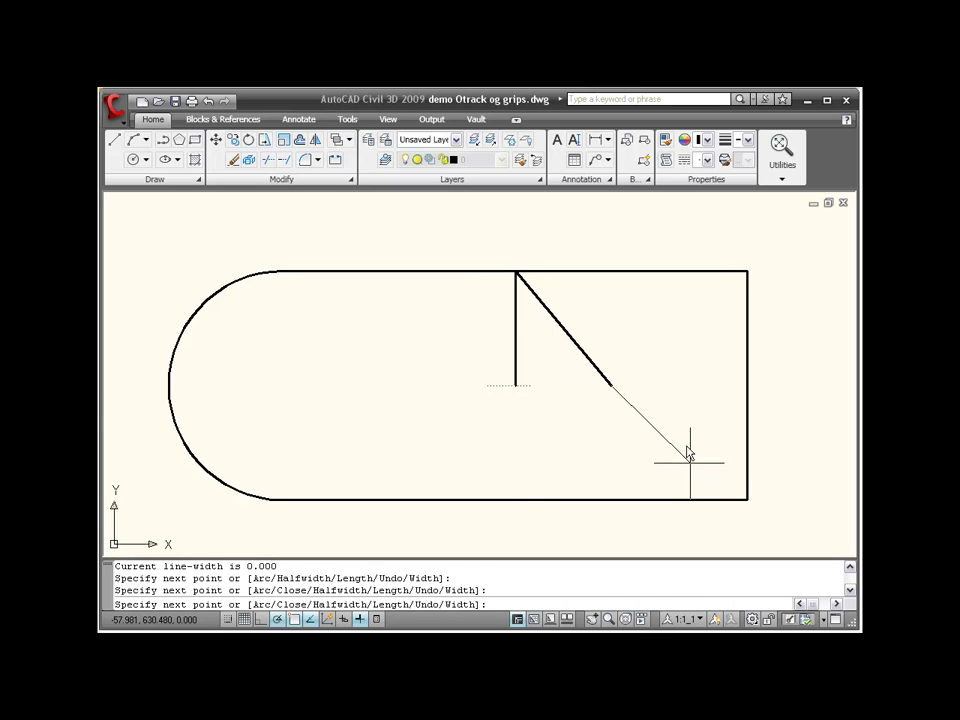
key("Return")
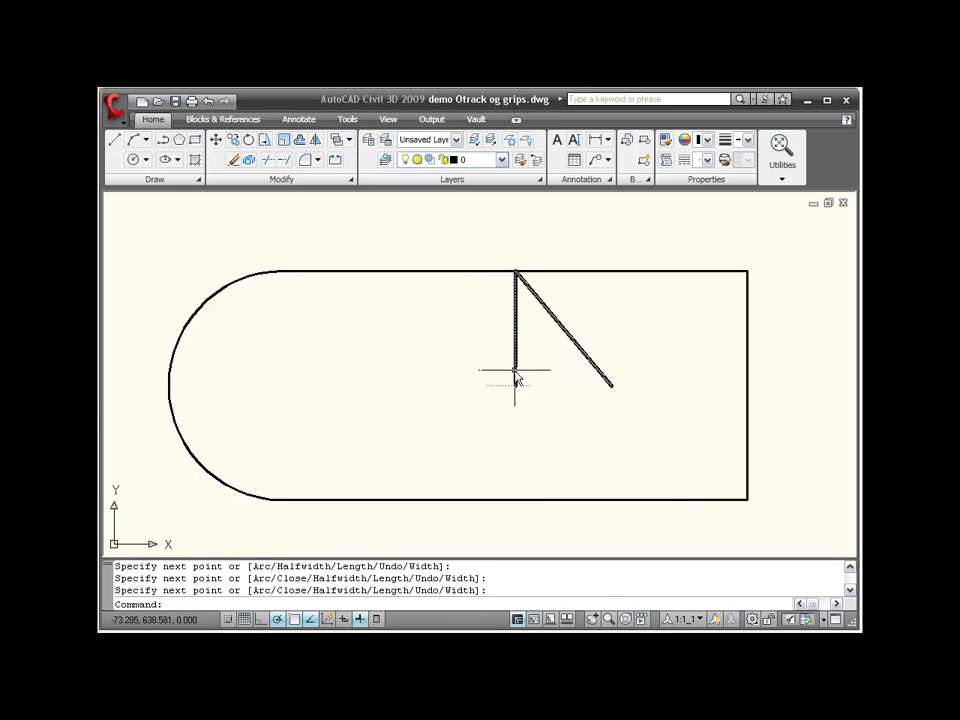
left_click(515, 376)
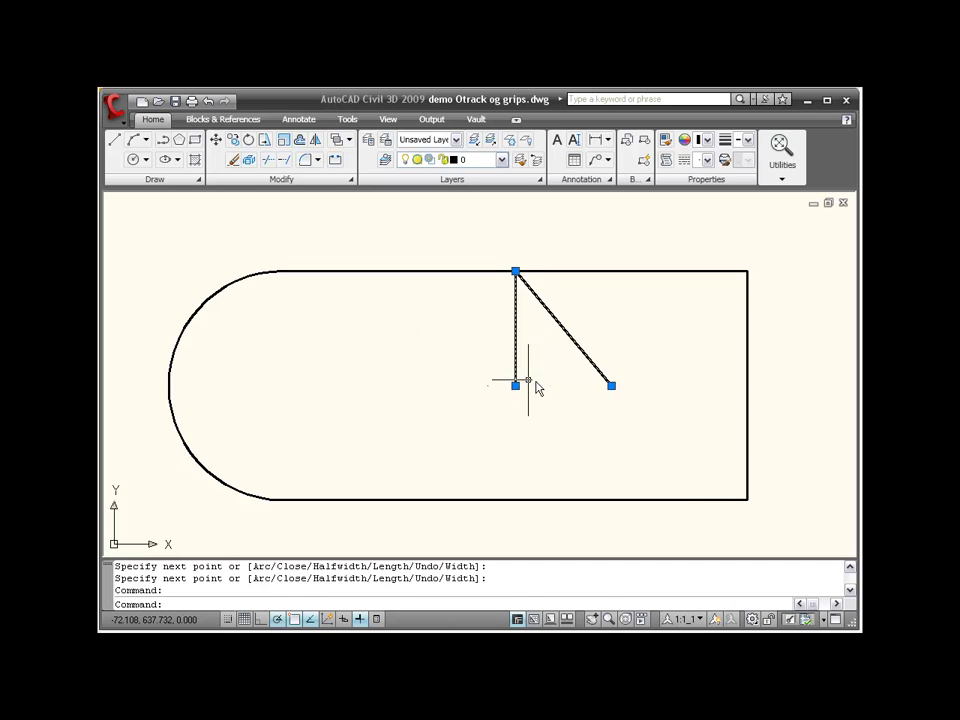
key("Delete")
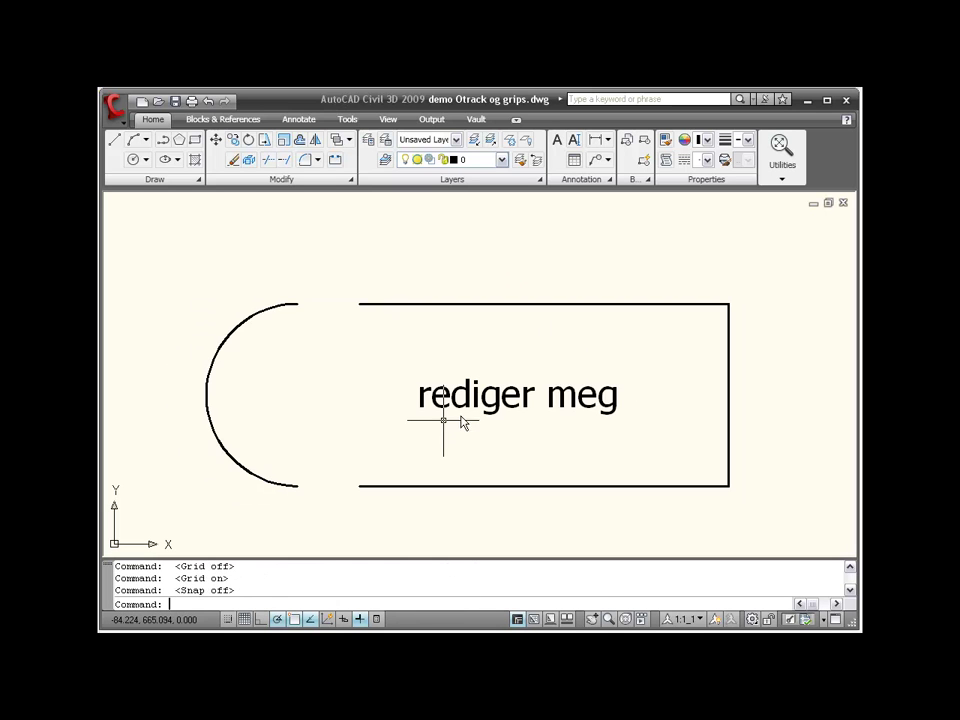
- Stretch the upper capsule's top corner grip up and to the right, then undo it
scroll(420, 377, "down", 2)
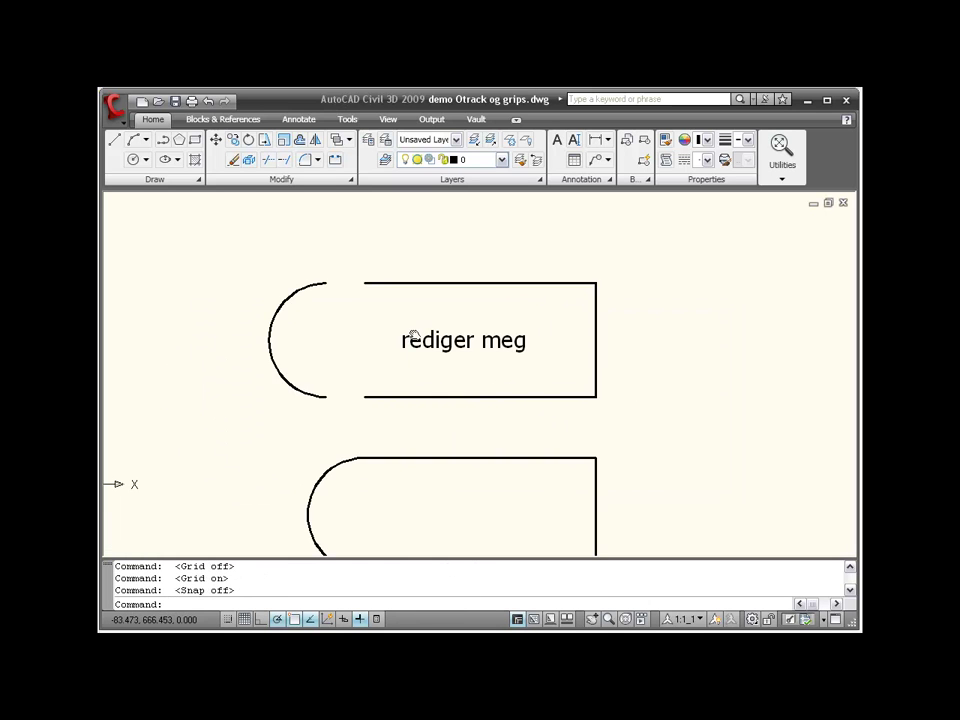
scroll(400, 320, "down", 4)
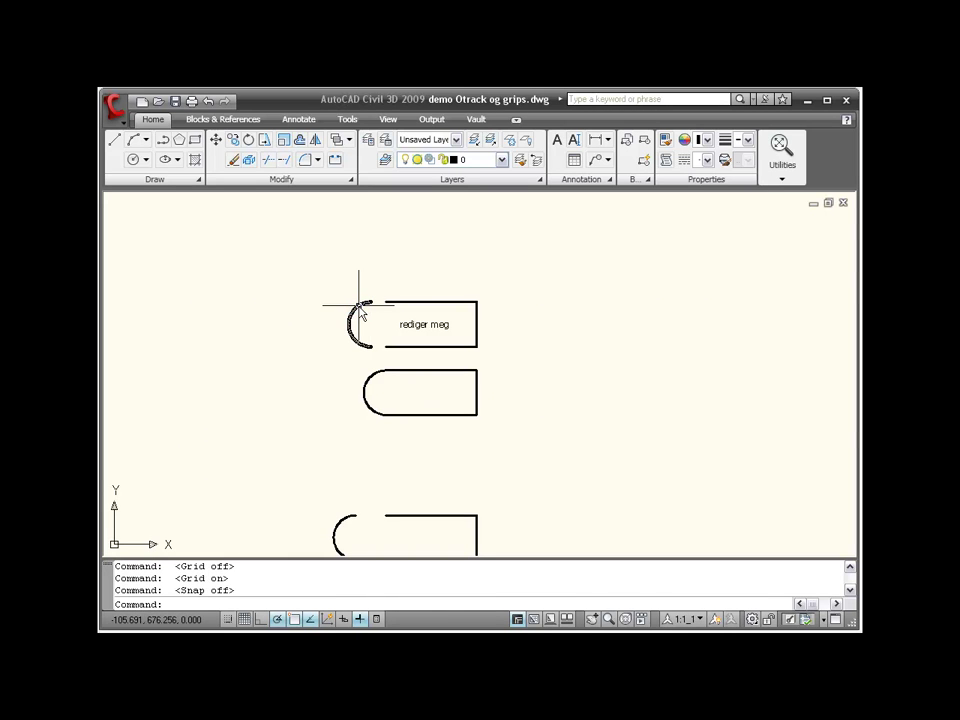
left_click(360, 310)
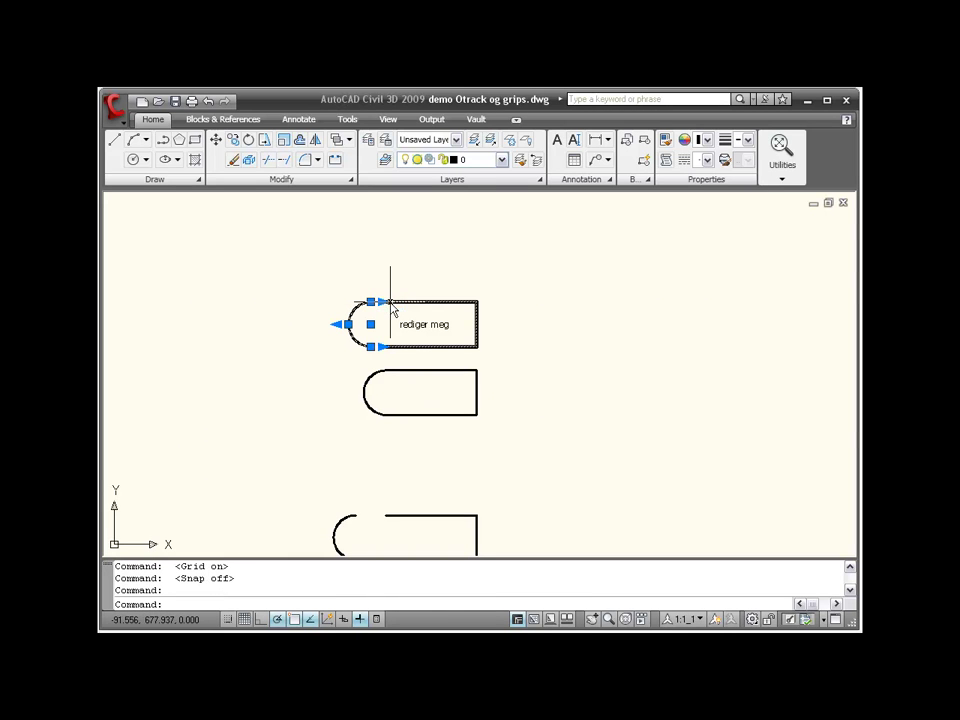
left_click(390, 302)
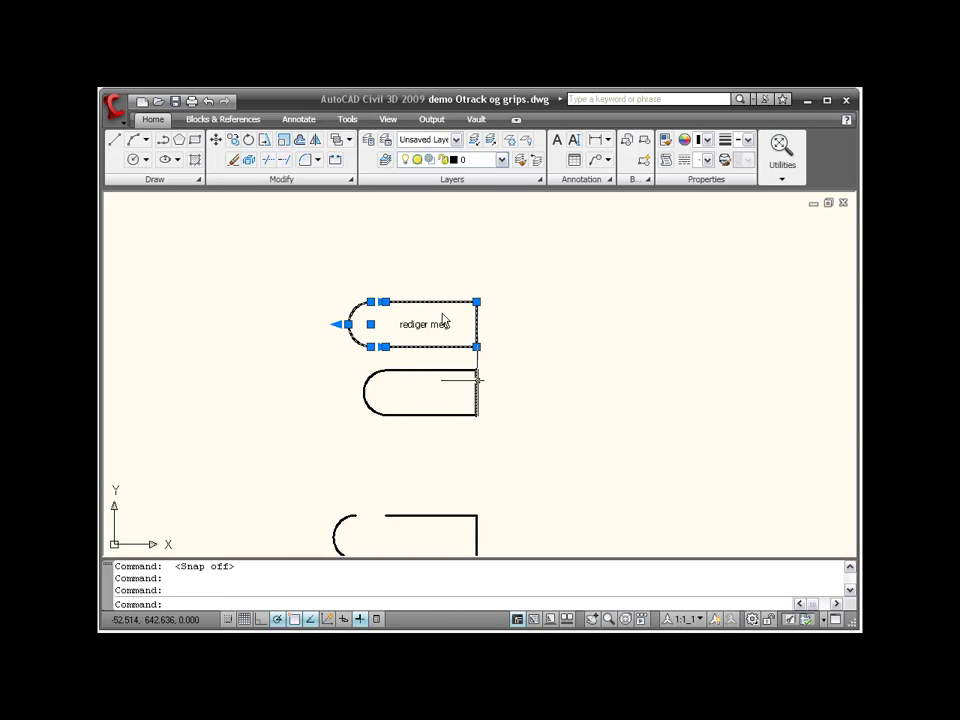
left_click(478, 388)
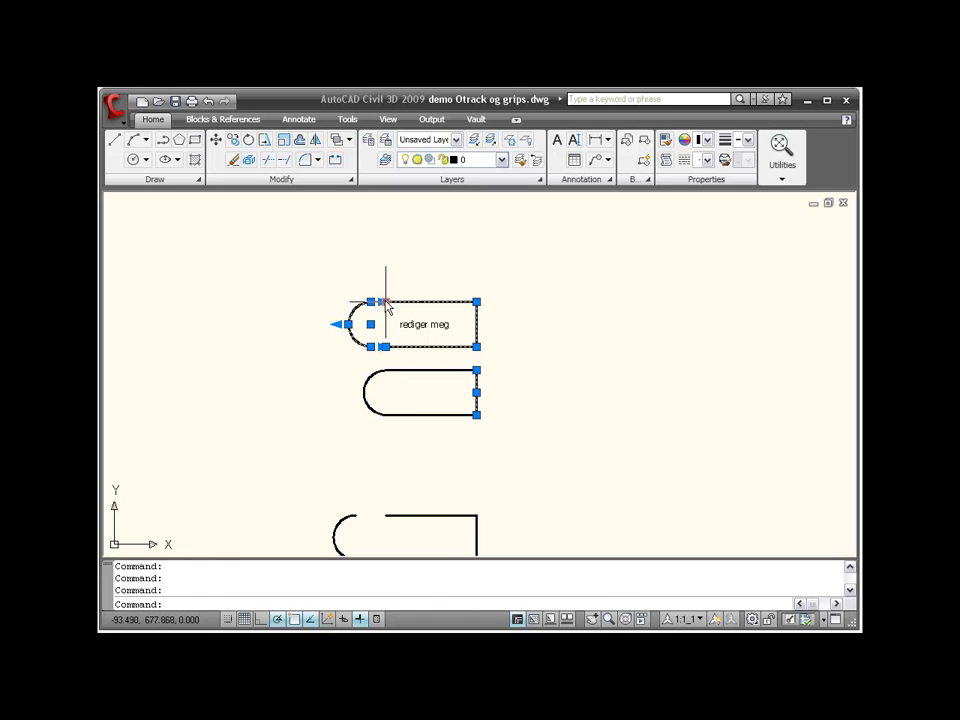
left_click(385, 302)
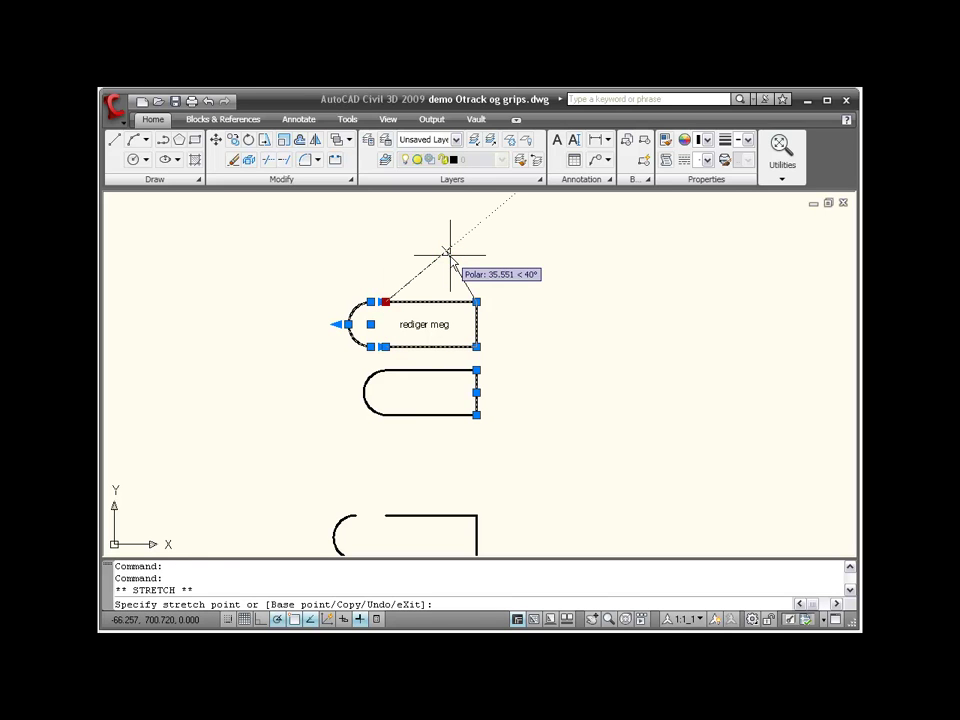
left_click(448, 251)
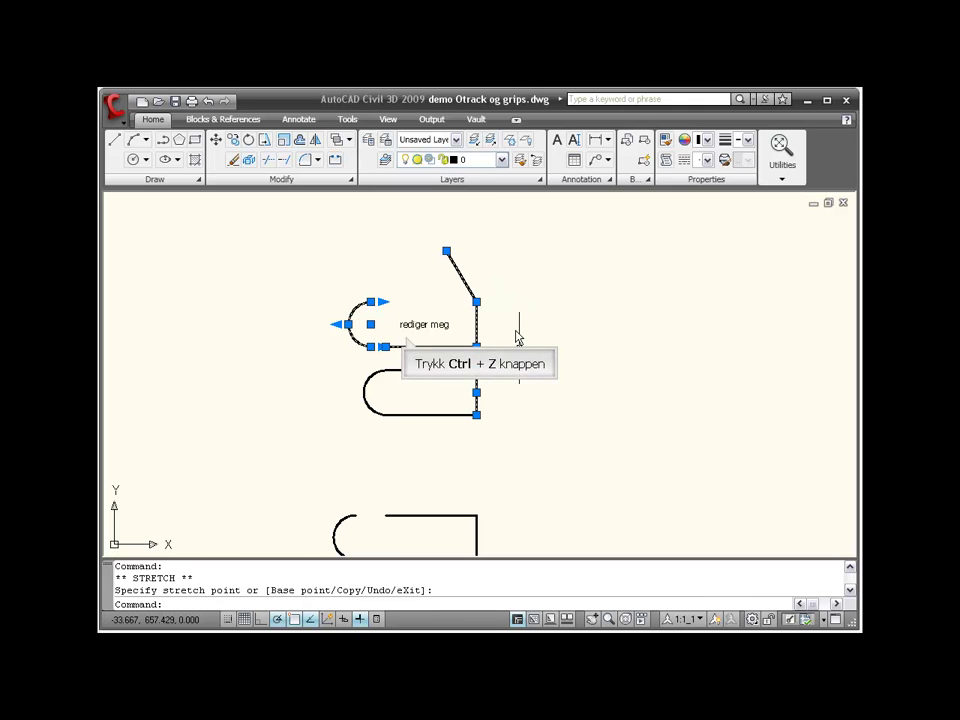
key("ctrl+z")
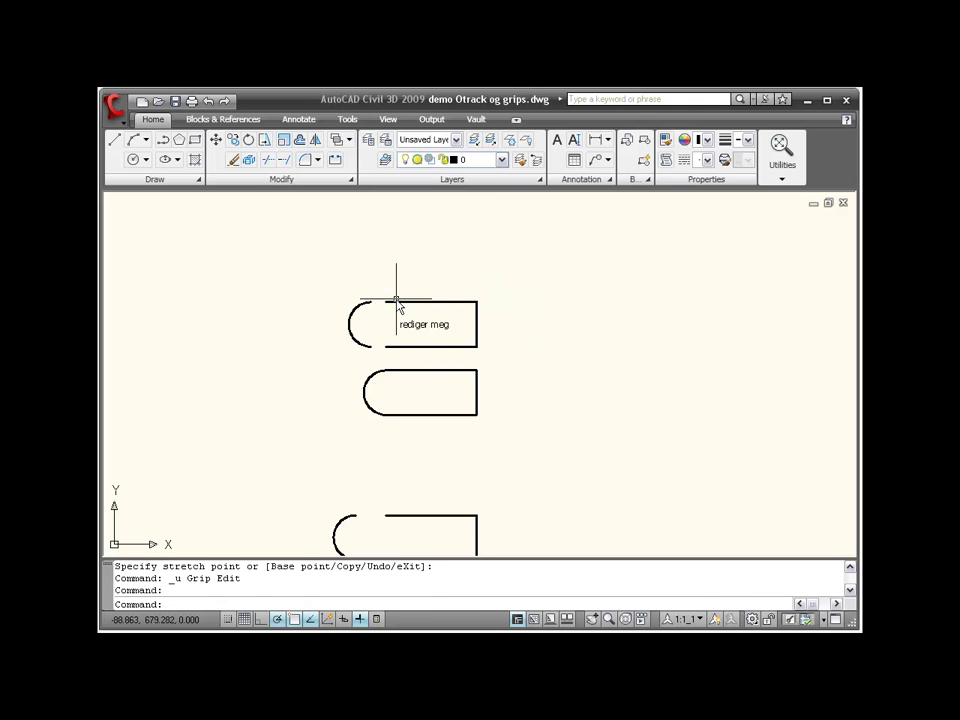
- Try stretching the top corner point upward once more and undo it again
left_click(396, 300)
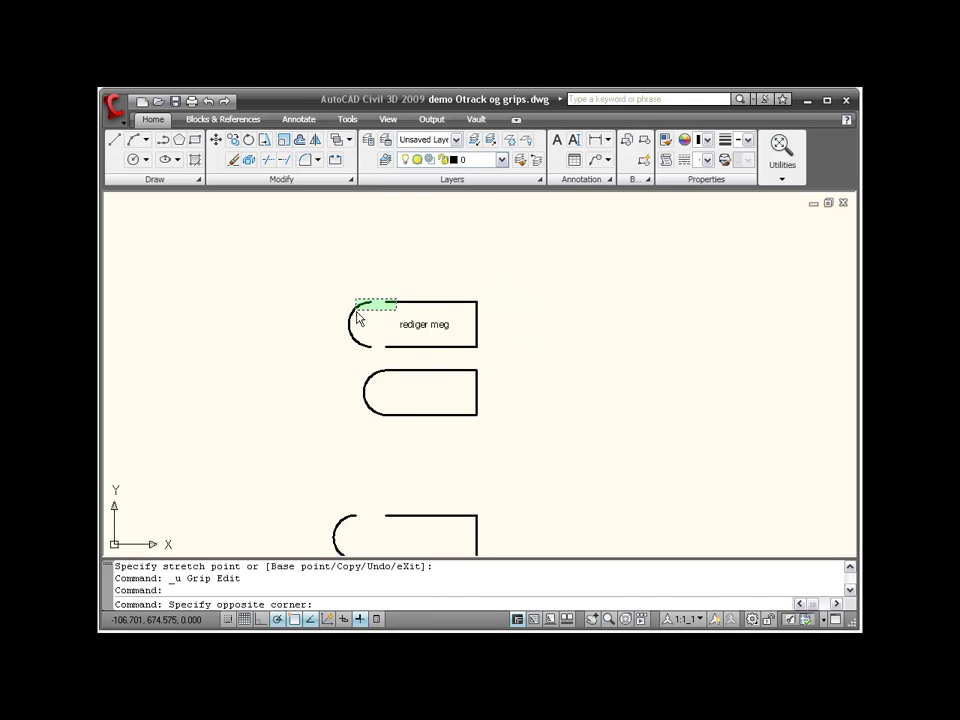
left_click(358, 316)
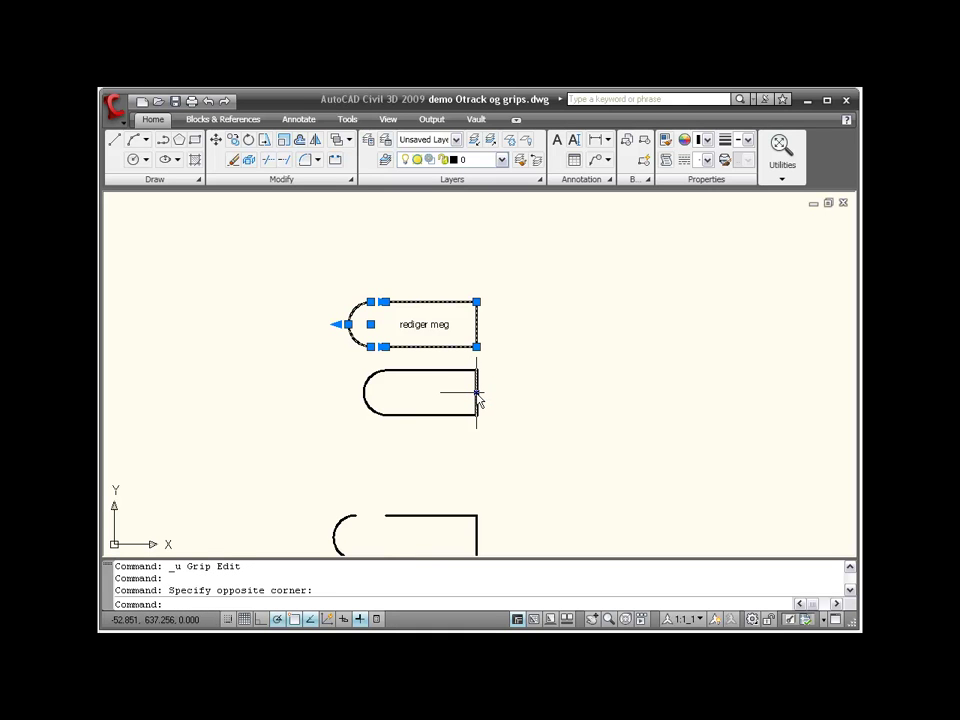
left_click(477, 398)
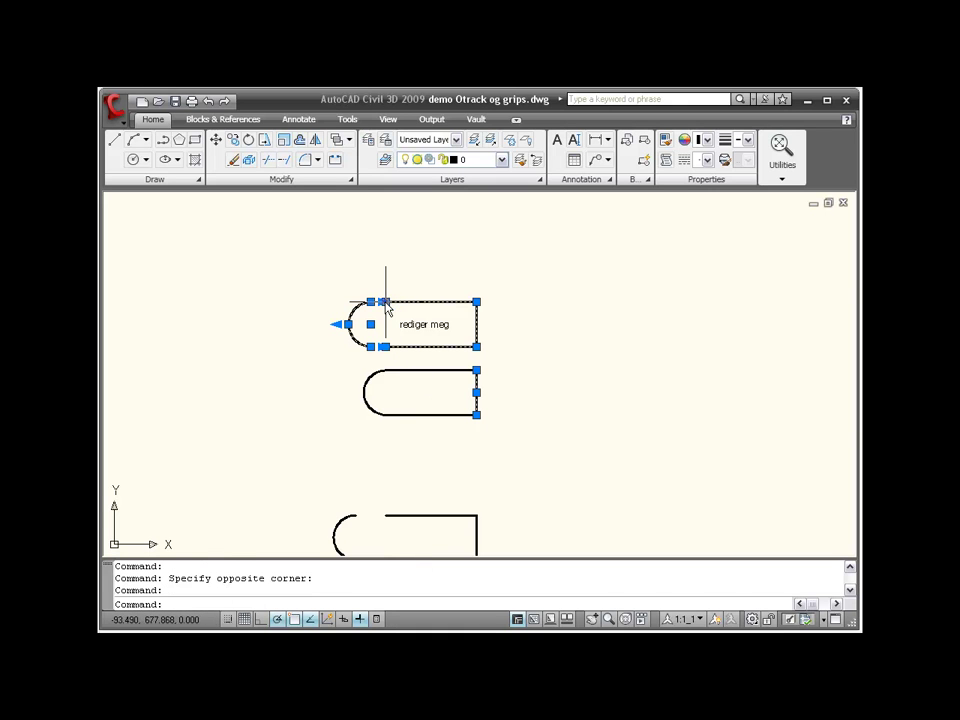
left_click(384, 301)
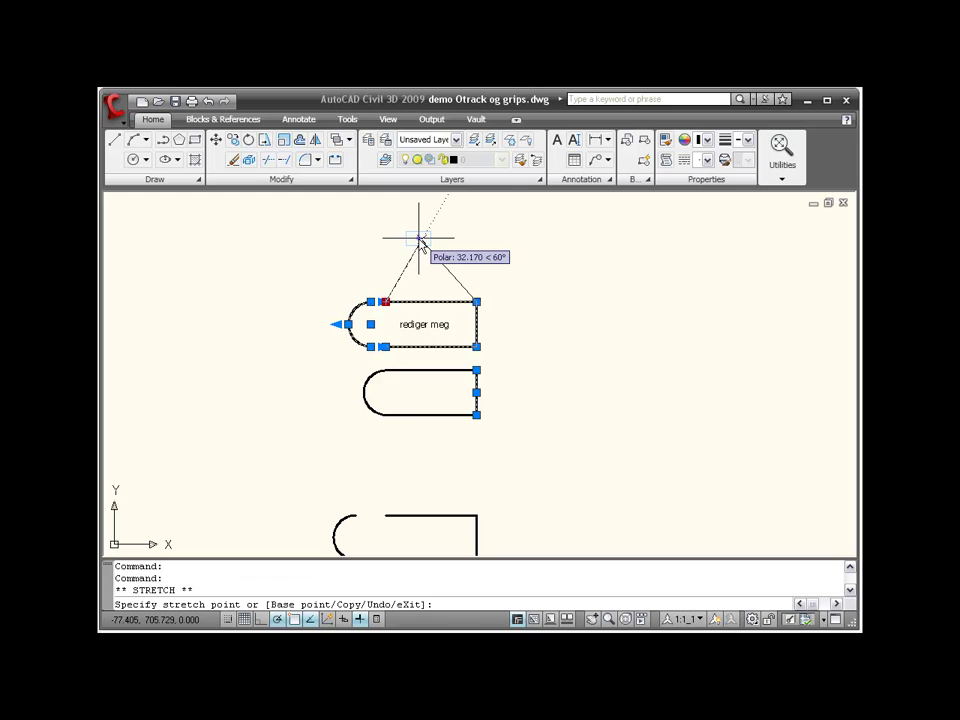
left_click(421, 241)
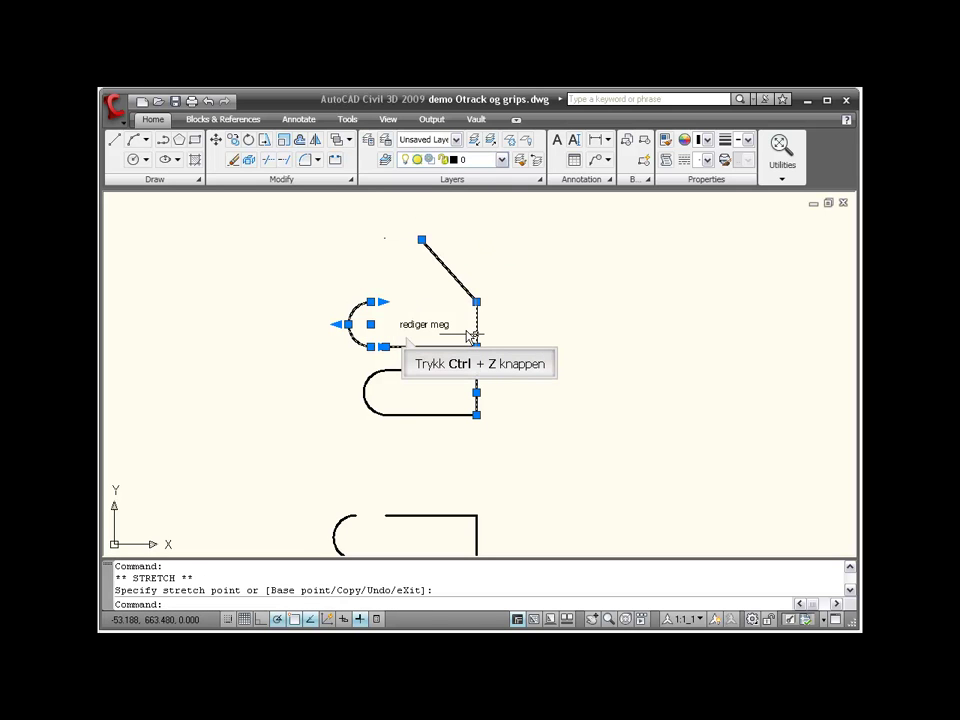
key("ctrl+z")
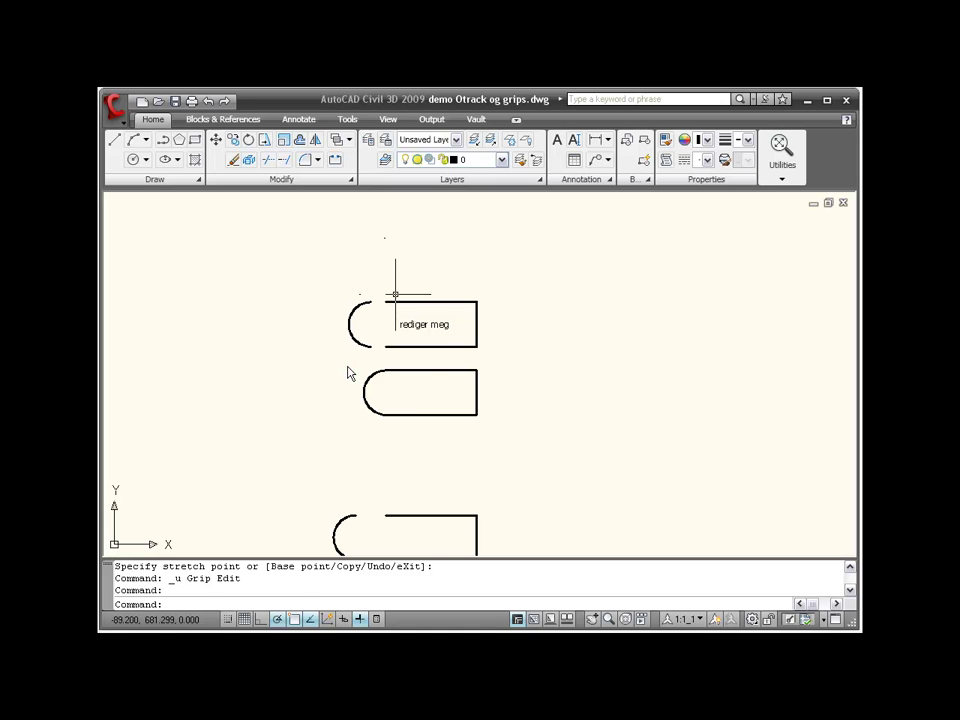
- Reselect both capsules and make the top corner grip hot for another edit
left_click(395, 294)
left_click(440, 378)
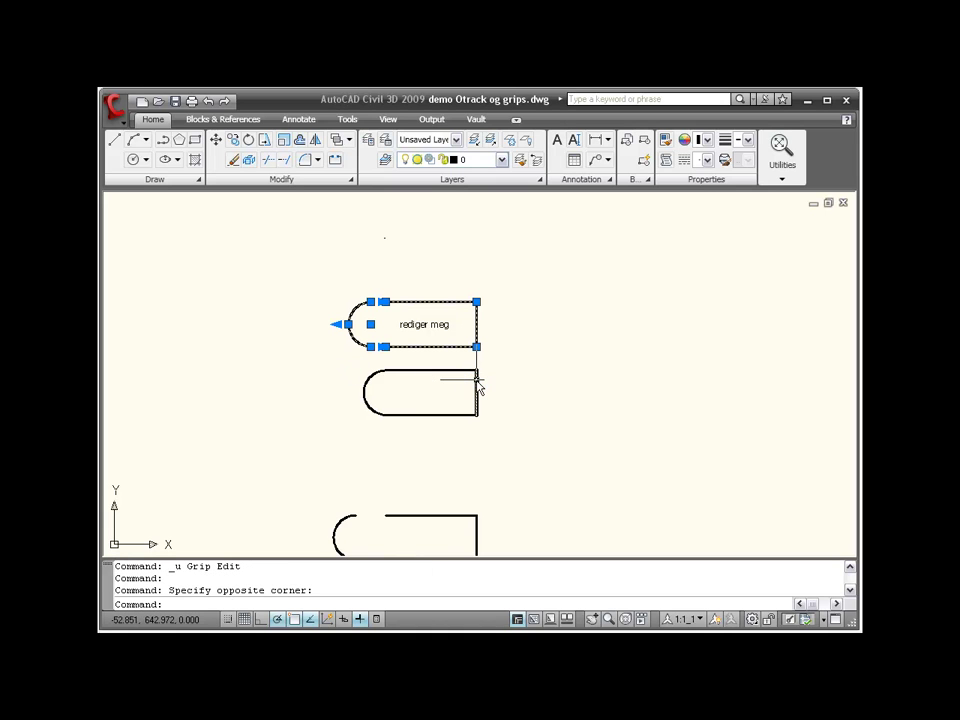
left_click(478, 388)
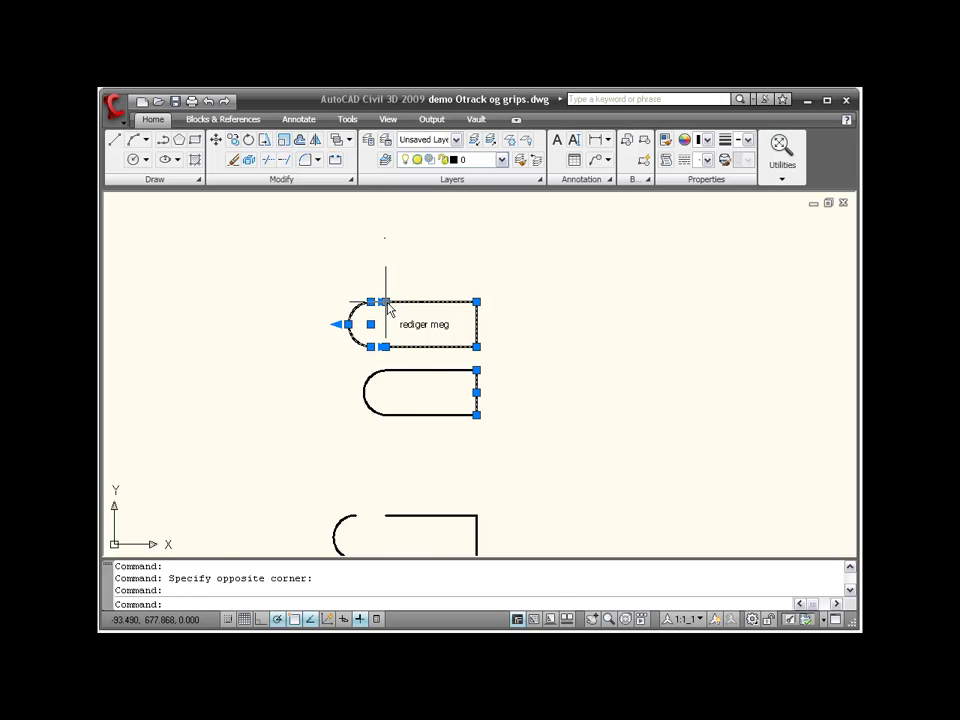
left_click(385, 301)
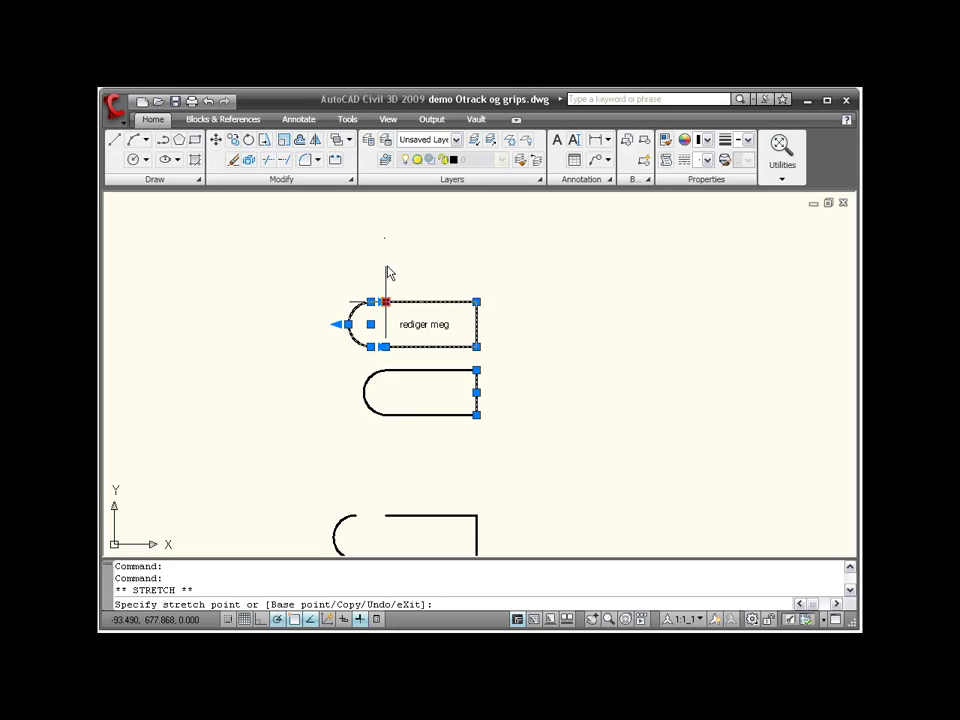
right_click(387, 266)
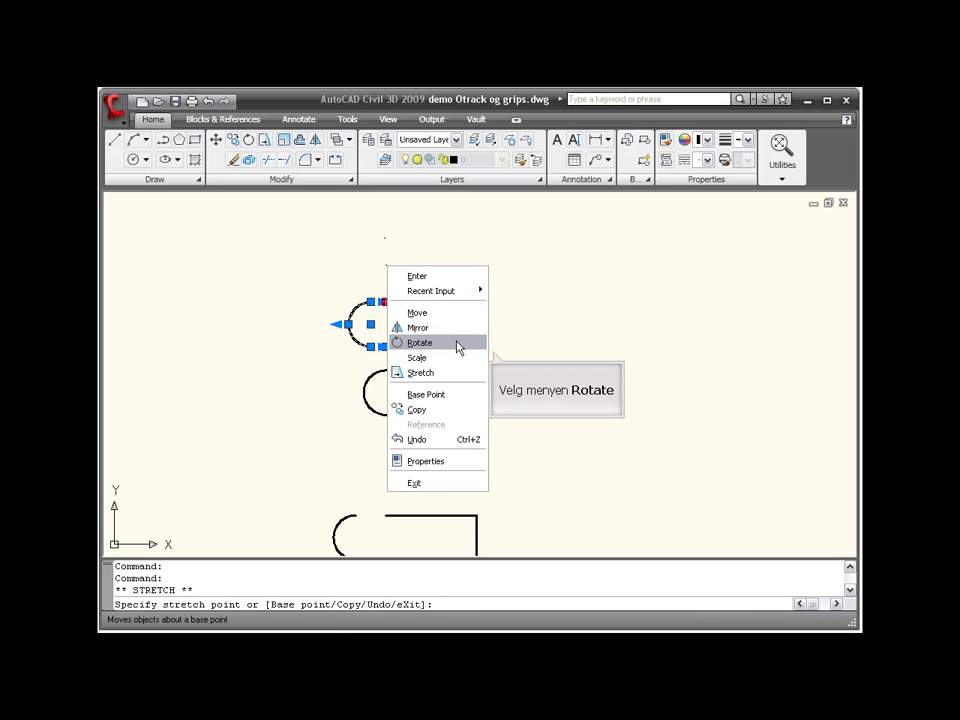
left_click(458, 347)
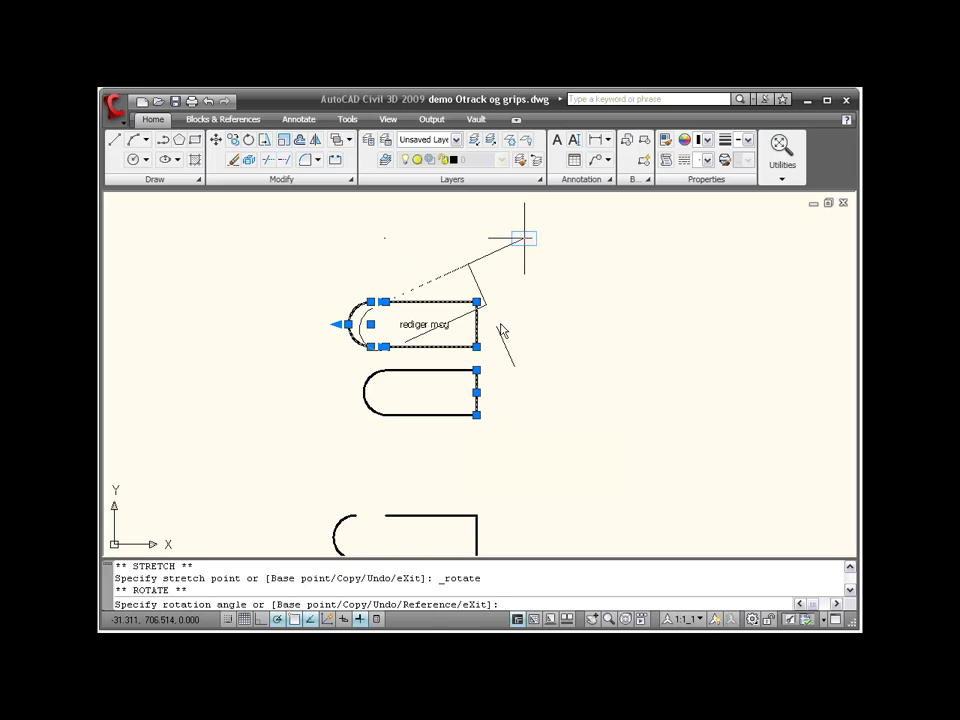
left_click(527, 246)
key("ctrl+z")
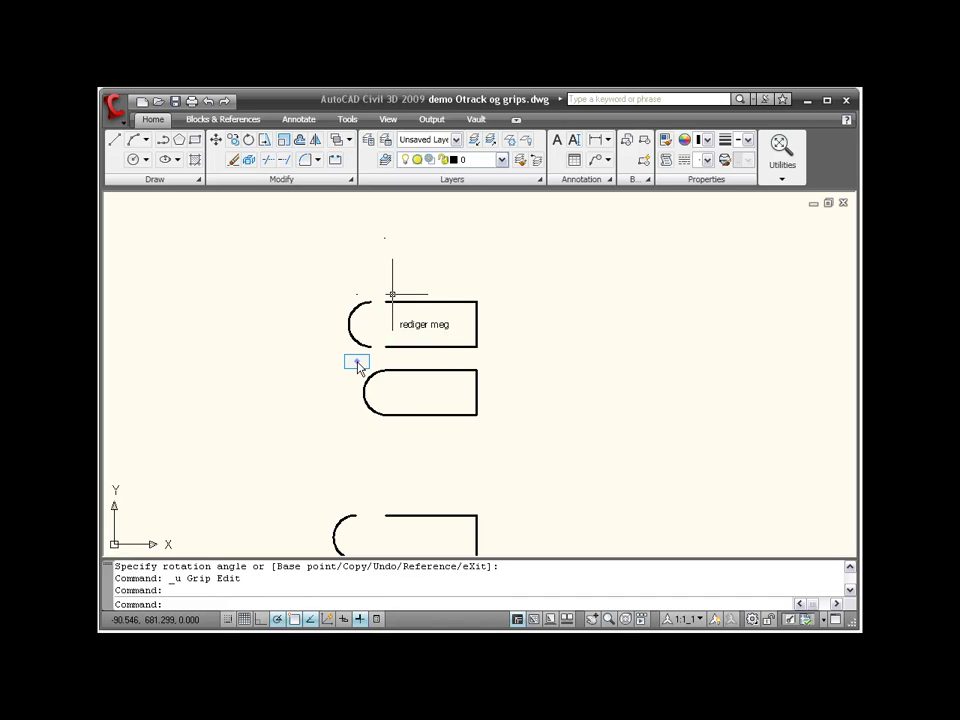
left_click_drag(392, 295, 385, 301)
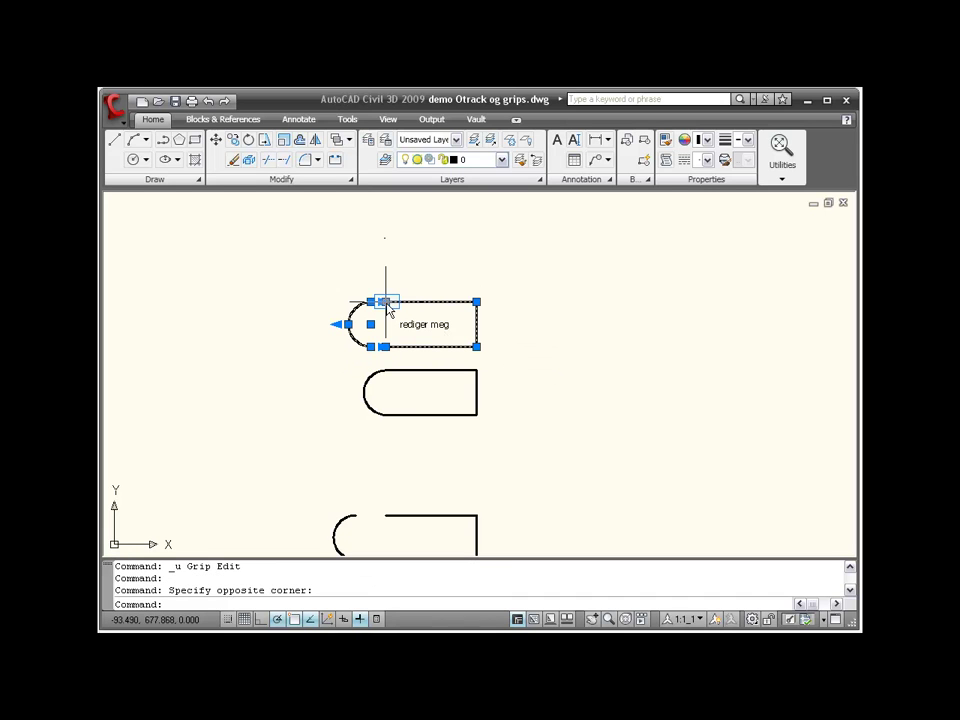
left_click(384, 302)
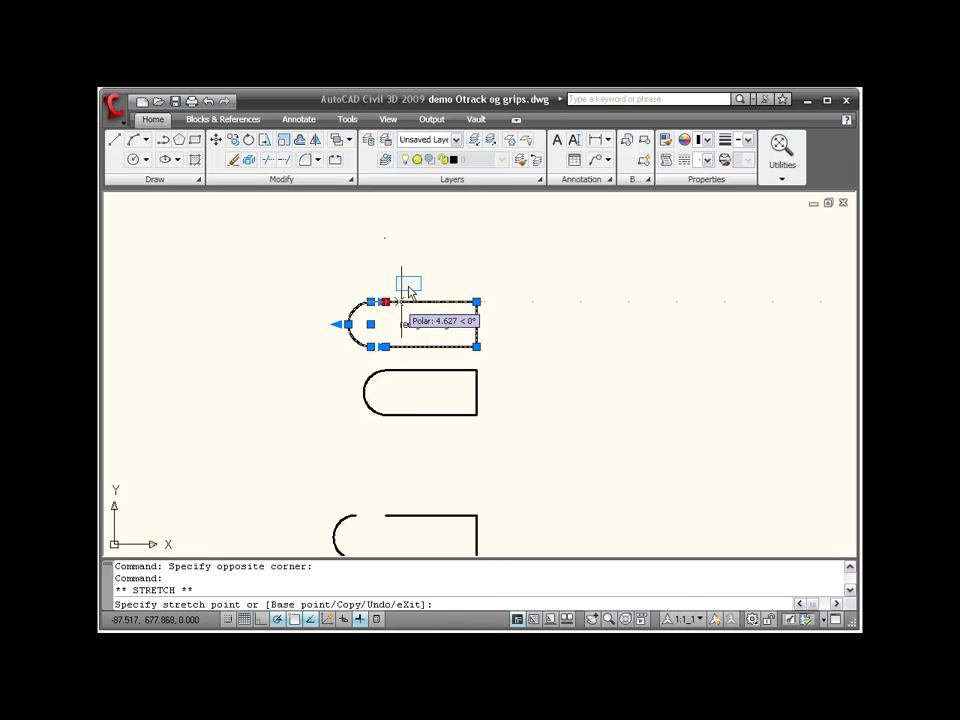
right_click(409, 290)
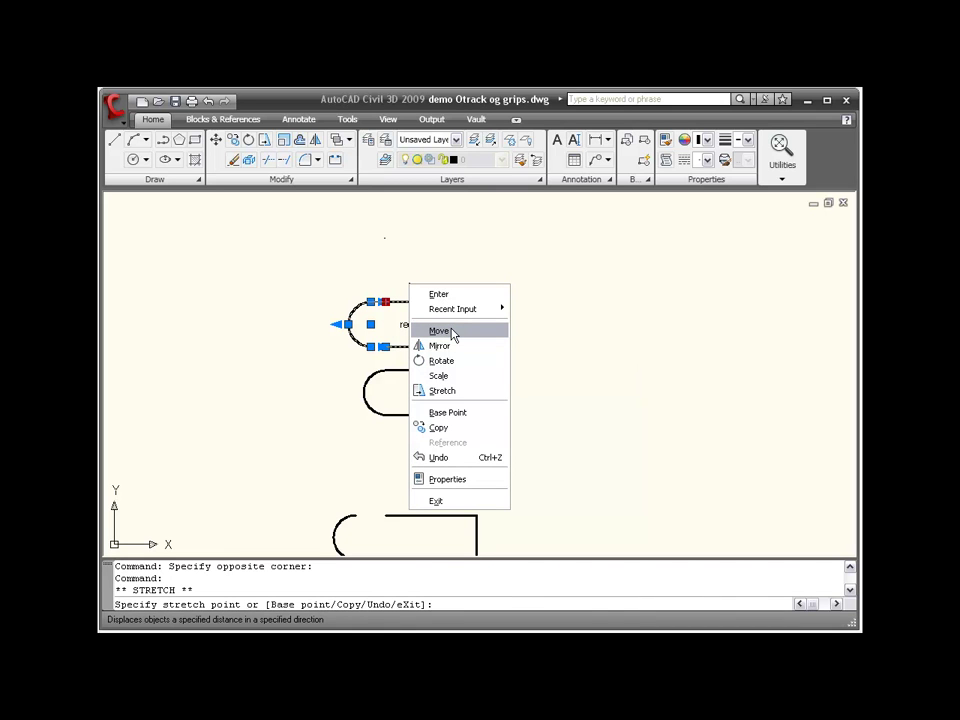
left_click(452, 331)
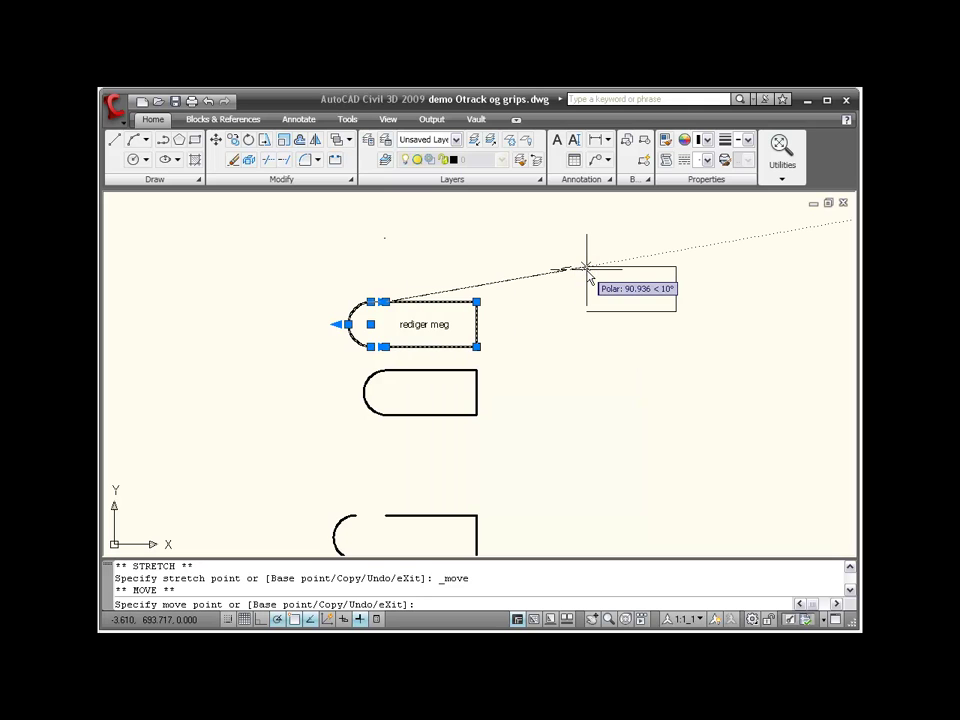
left_click(587, 270)
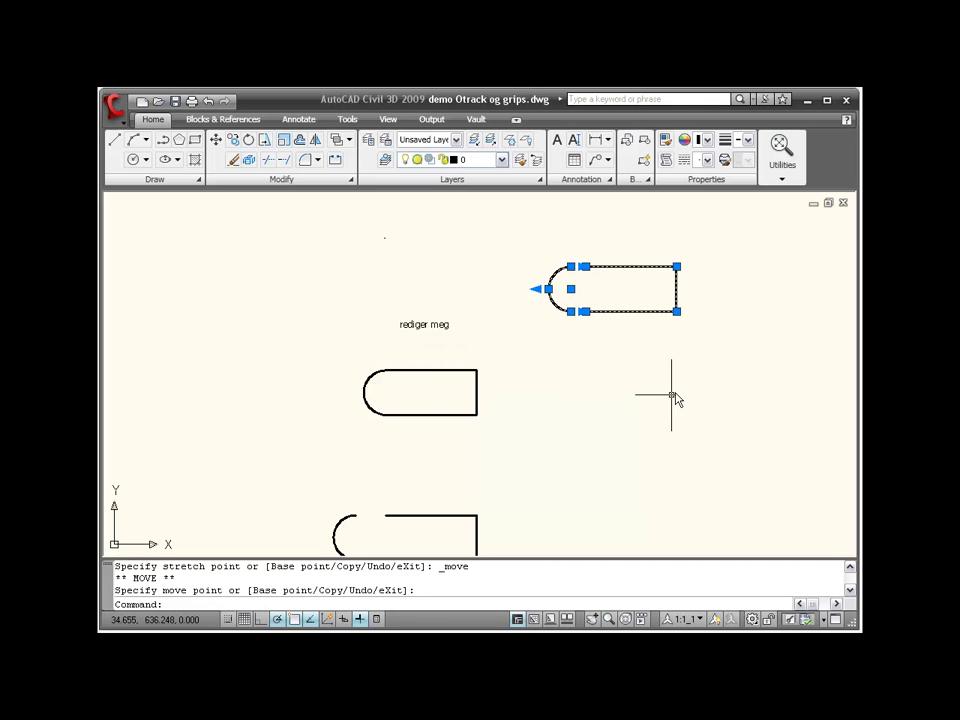
key("ctrl+z")
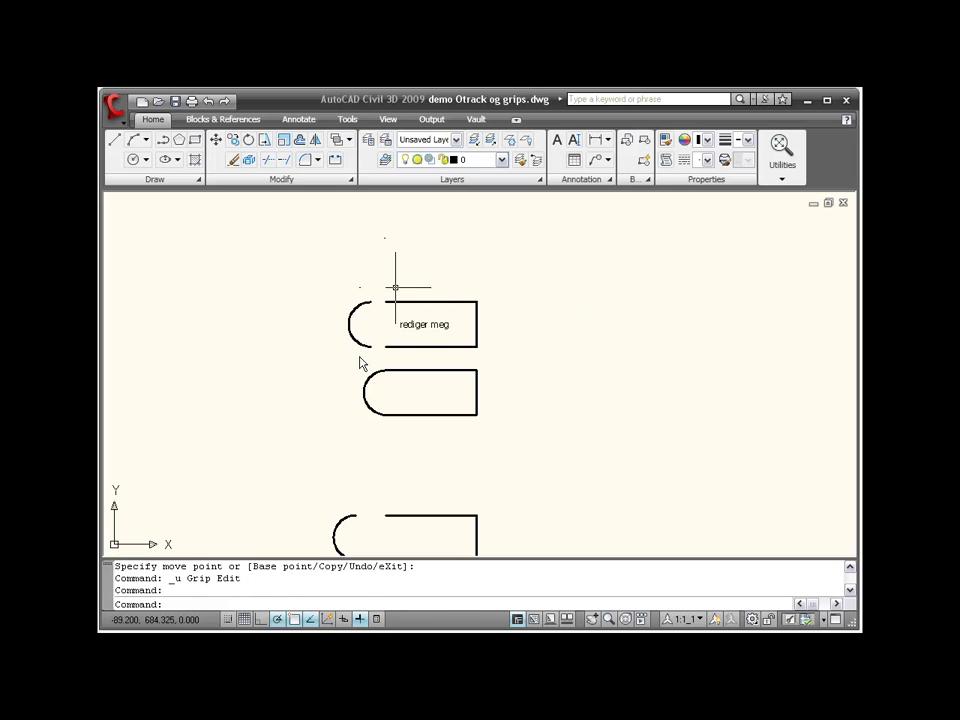
left_click_drag(395, 287, 388, 302)
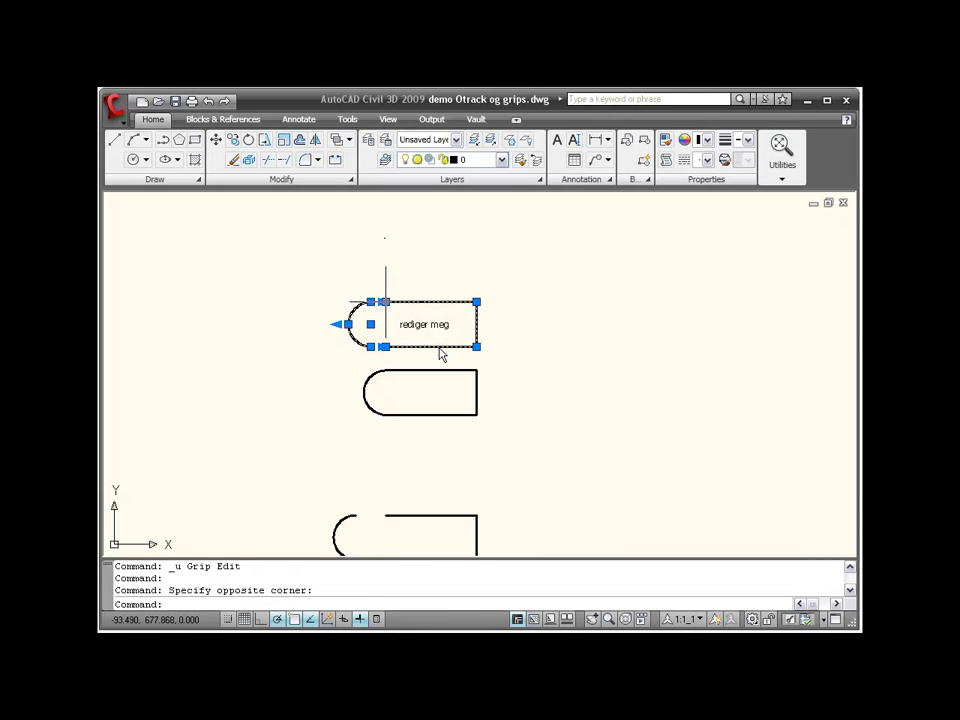
right_click(441, 353)
left_click(420, 348)
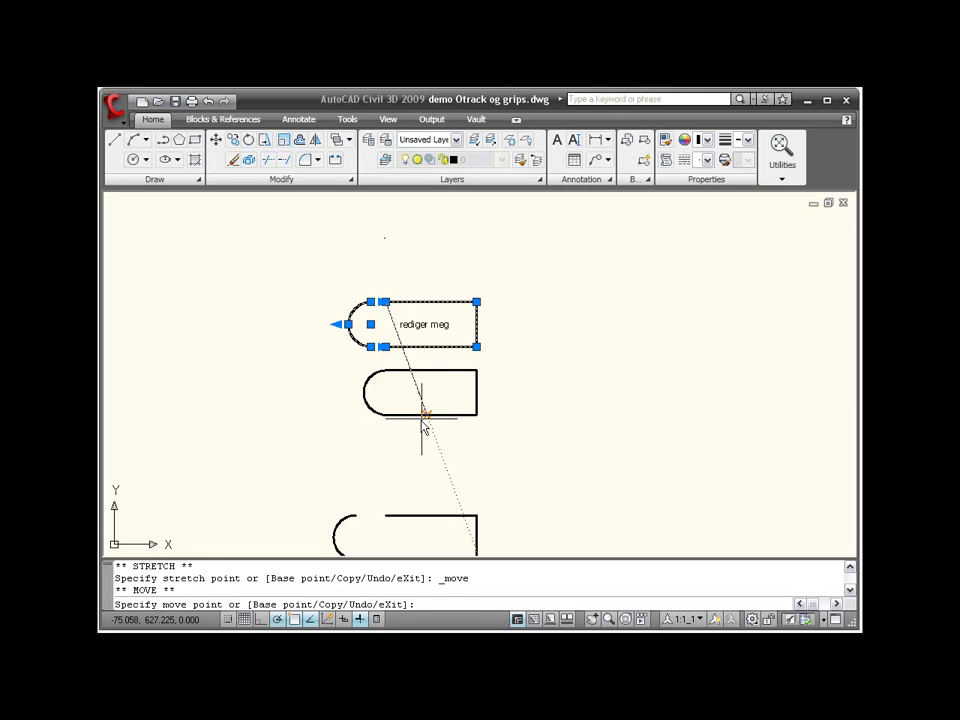
right_click(423, 422)
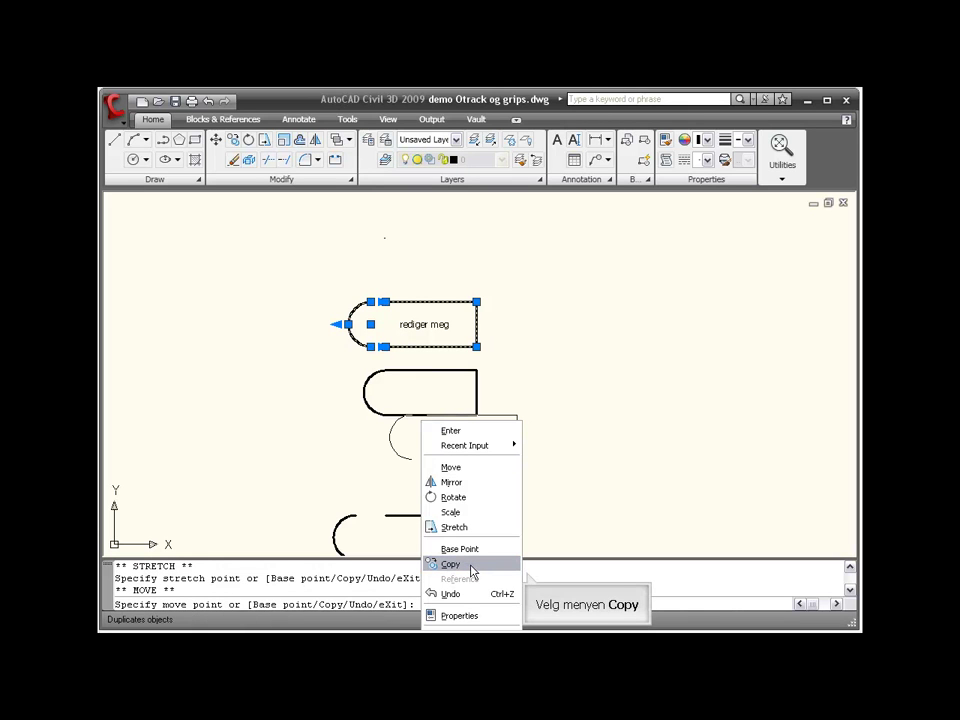
left_click(471, 566)
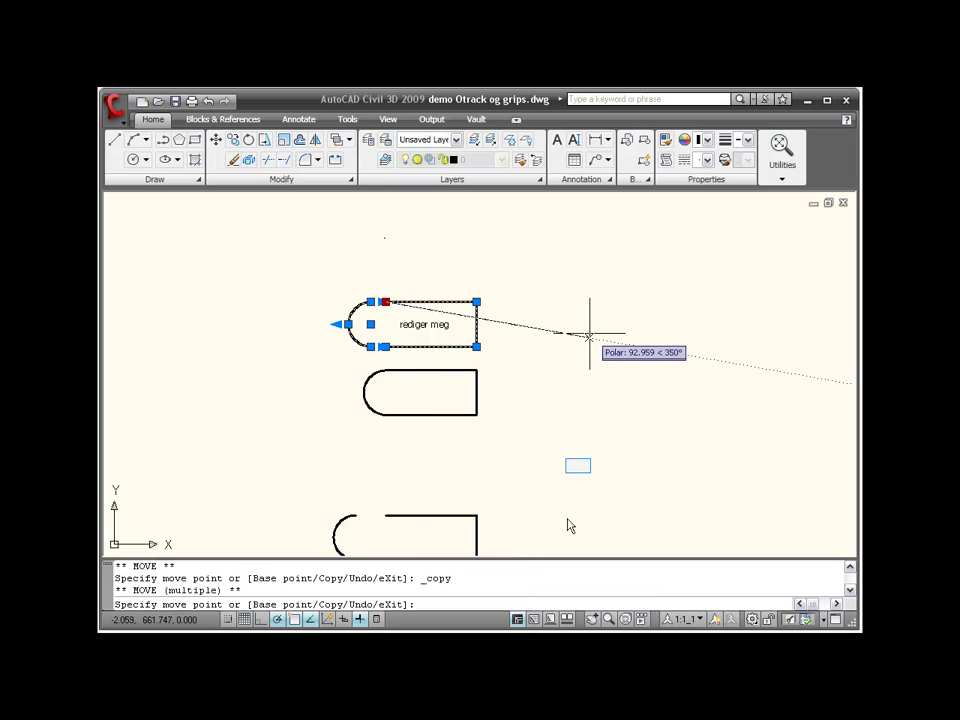
left_click(578, 275)
left_click(618, 355)
left_click(616, 410)
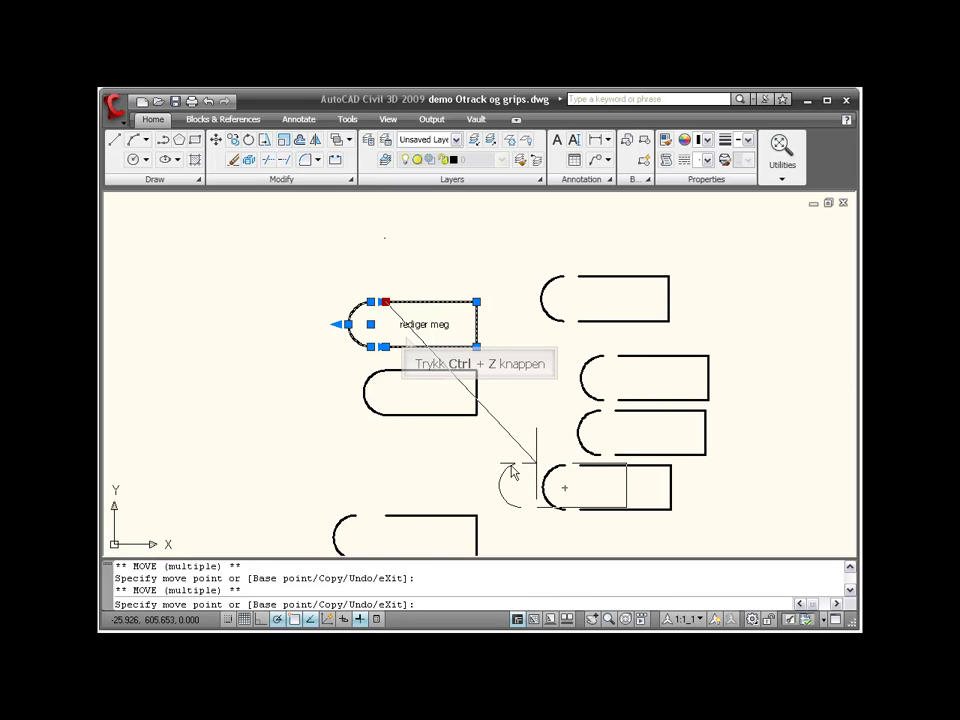
key("ctrl+z")
key("ctrl+z")
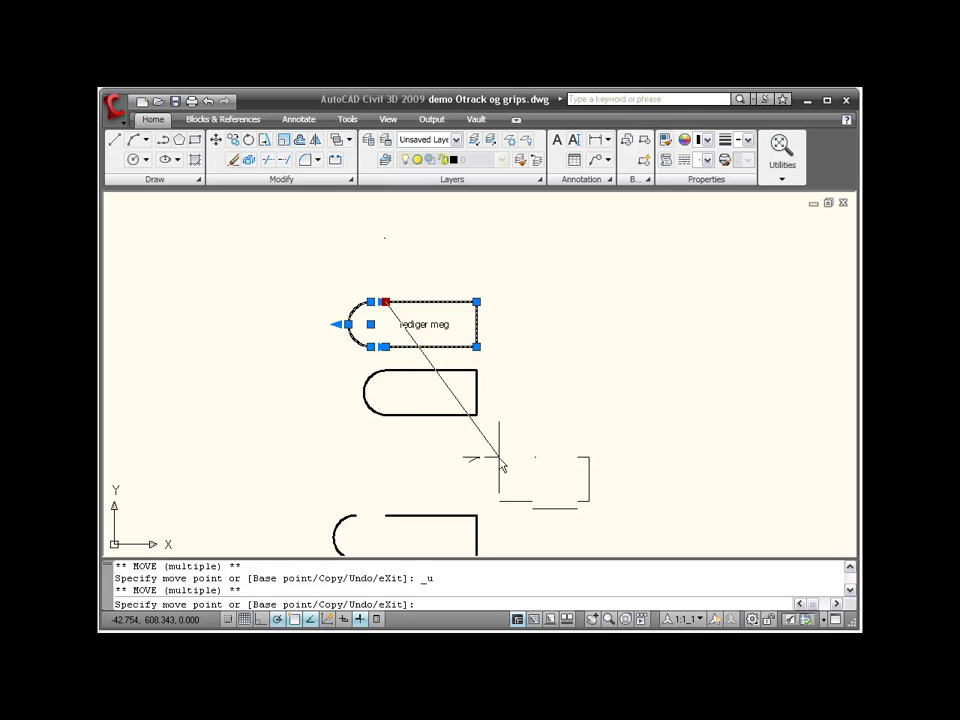
key("ctrl+z")
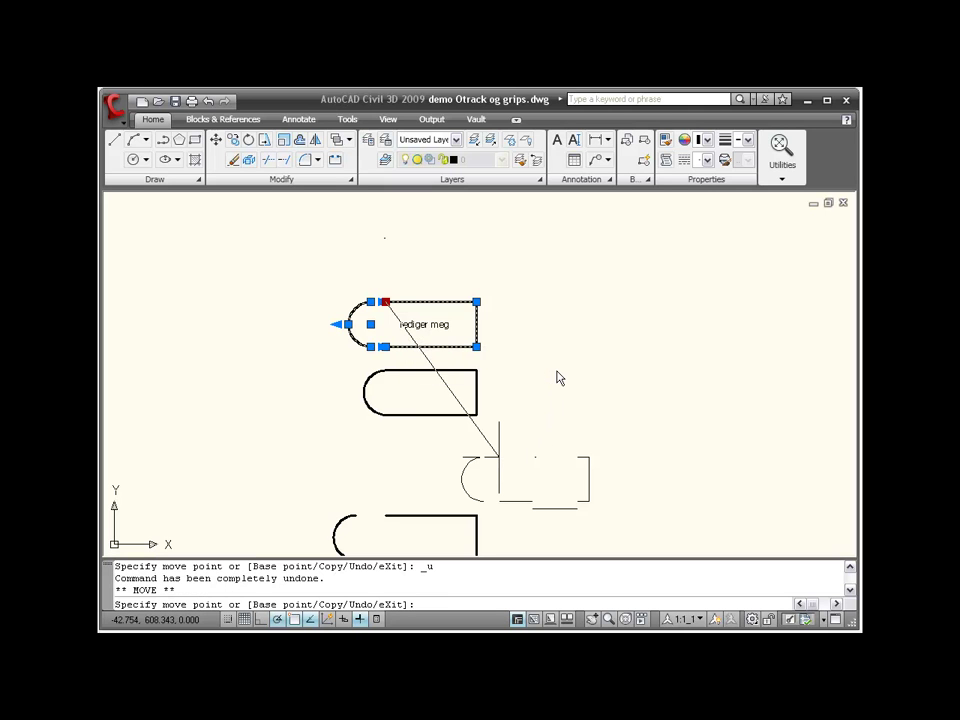
key("Escape")
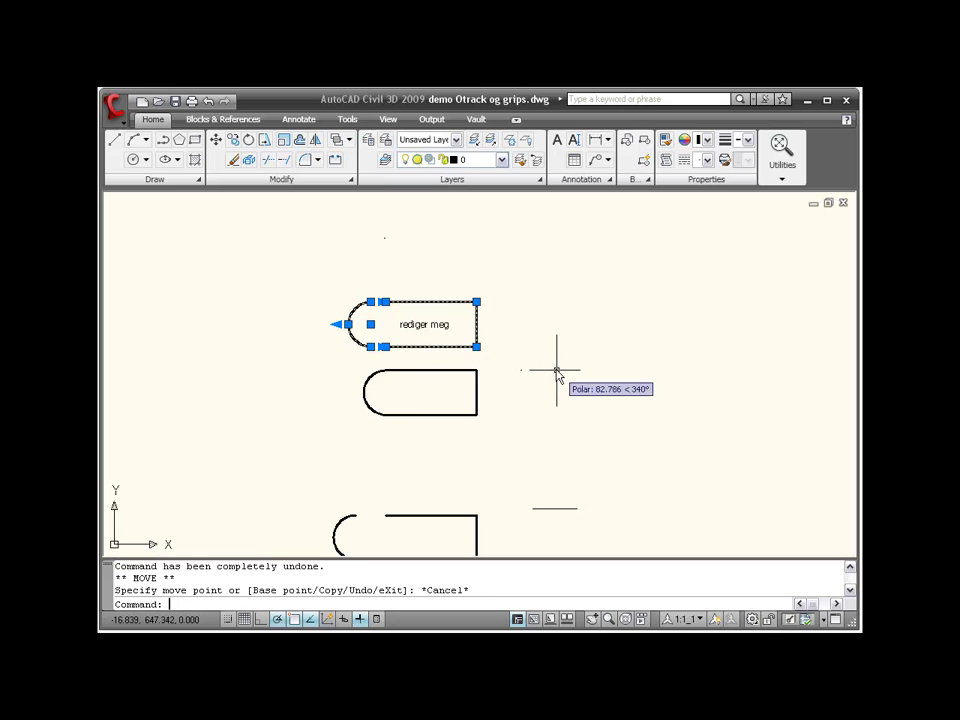
key("Escape")
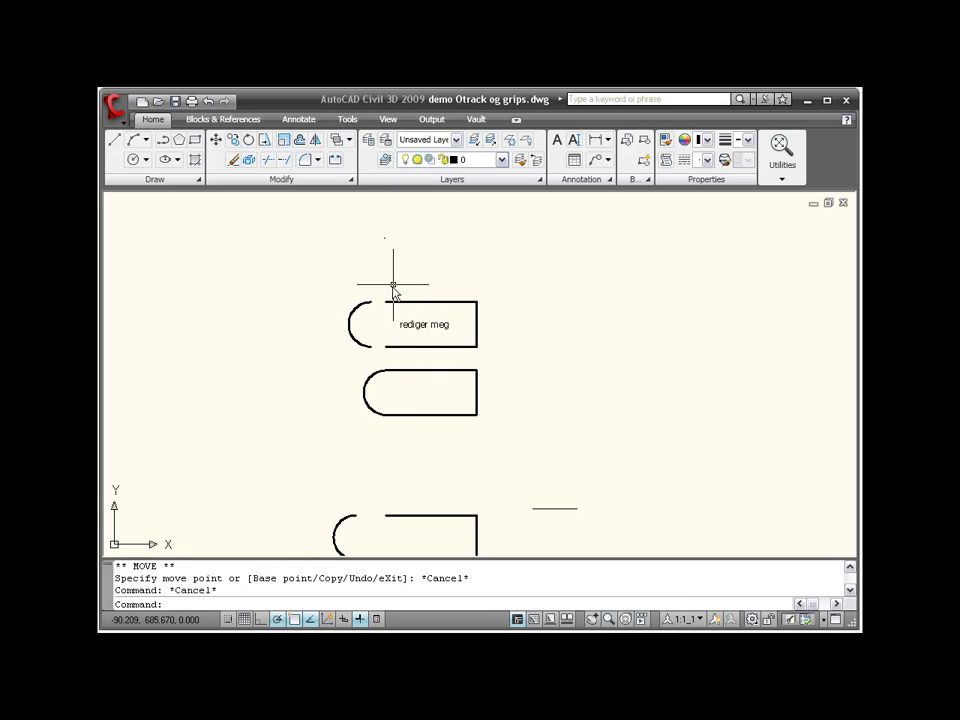
- Make the rediger meg capsule's top corner grip hot and switch the grip edit to Move (MO)
left_click(393, 286)
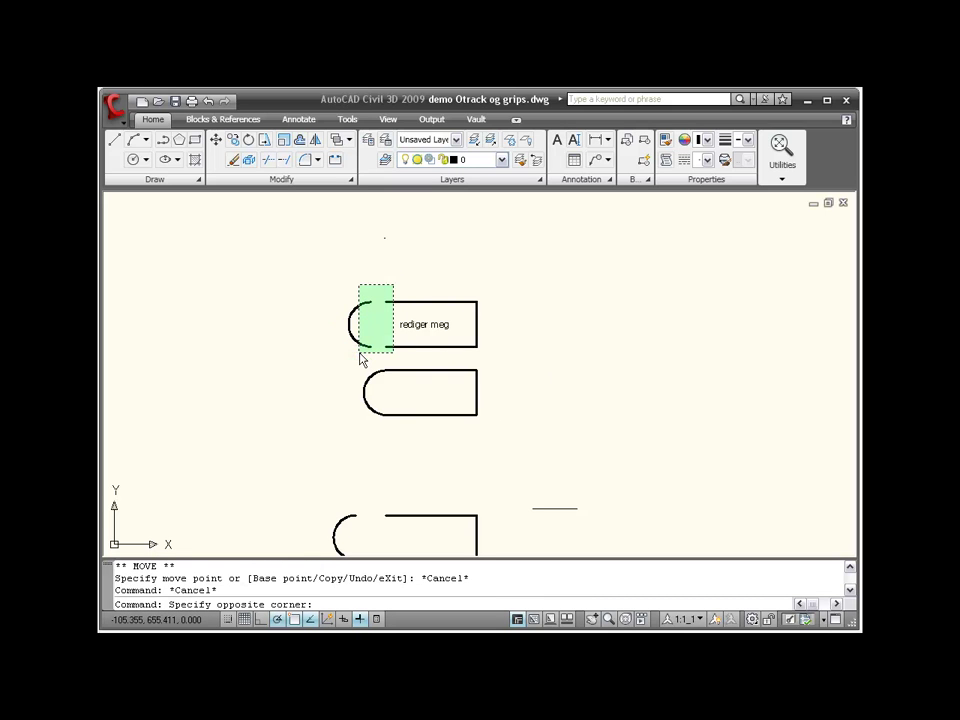
left_click(361, 355)
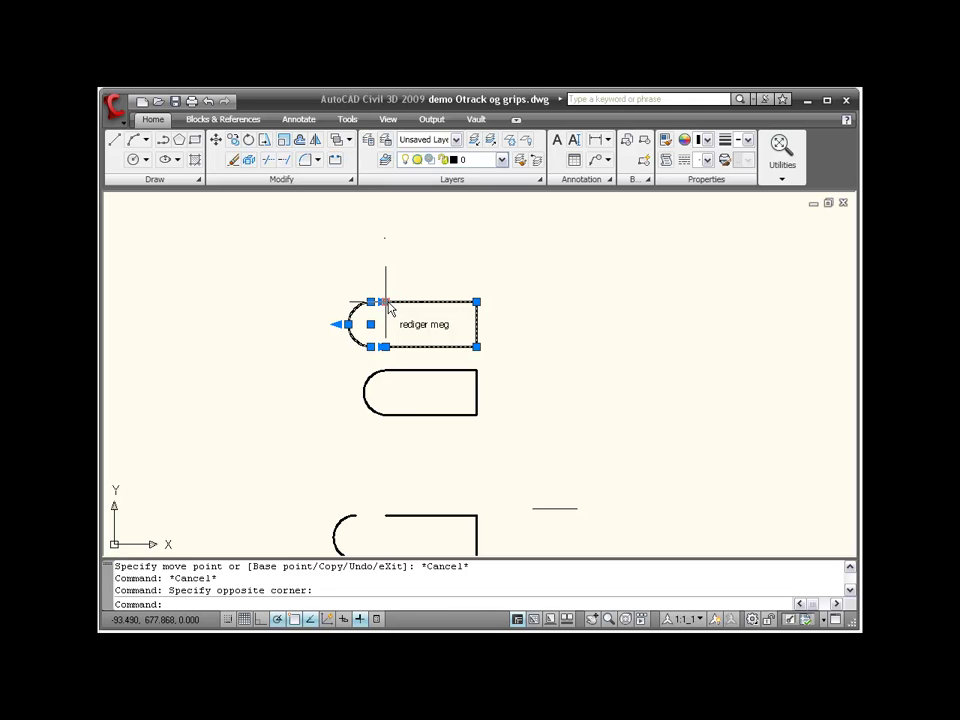
left_click(385, 302)
type("m")
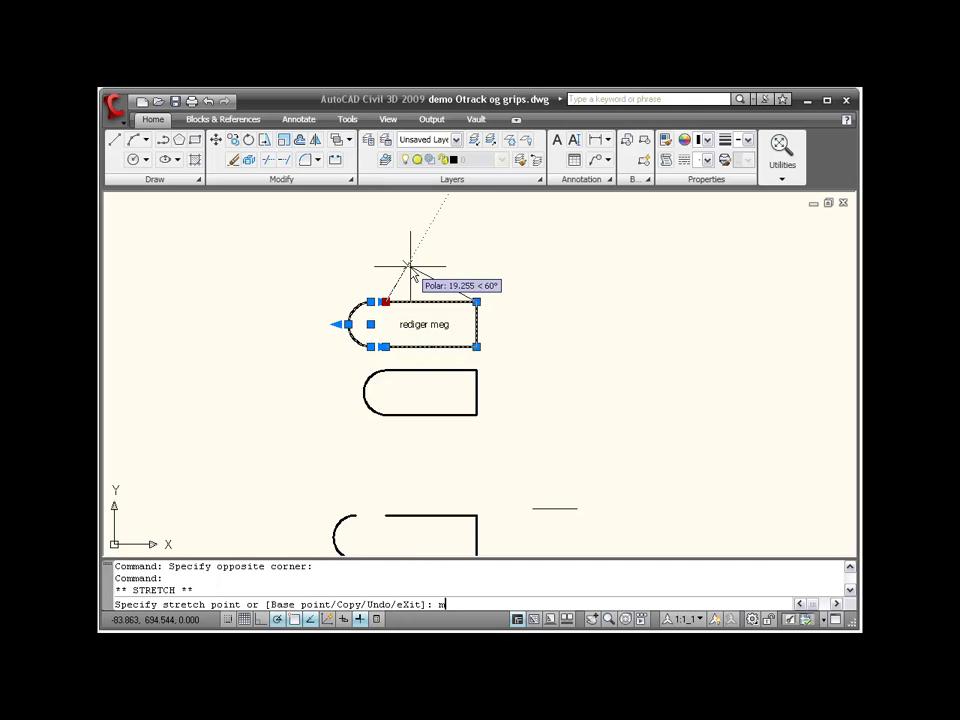
key("Return")
type("mo")
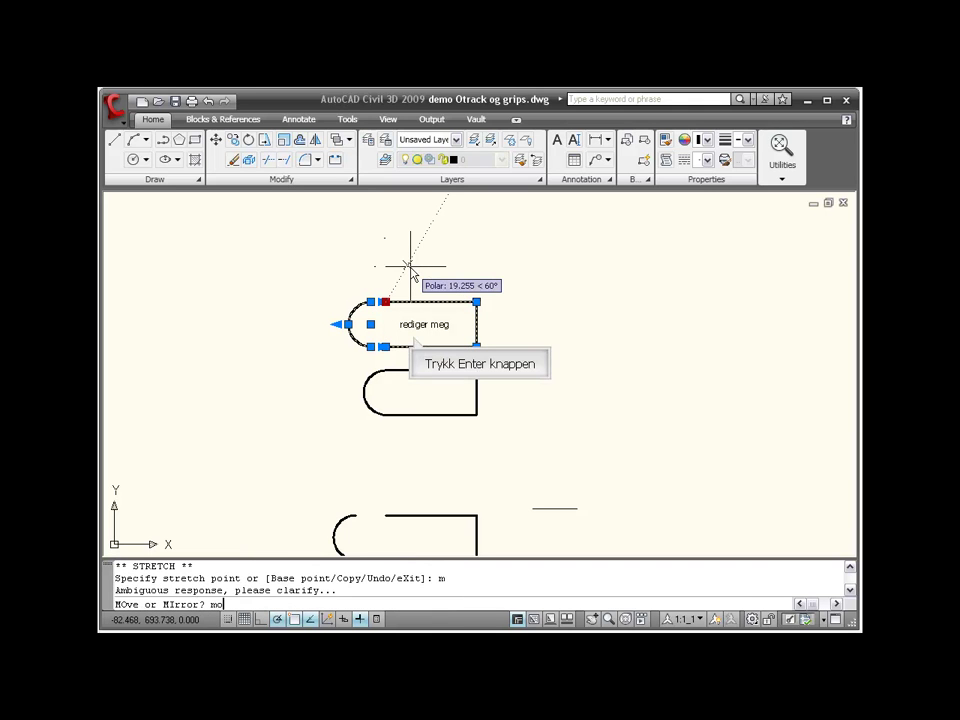
key("Return")
- Turn on the Copy option for multiple copies, then end copying and clear the selection
type("c")
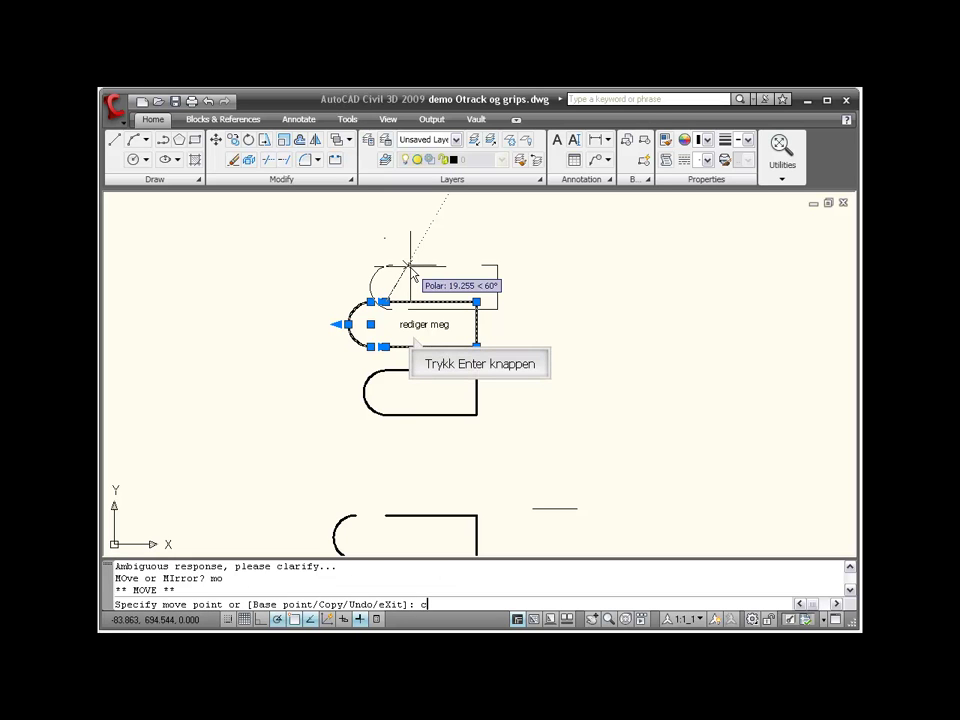
key("Return")
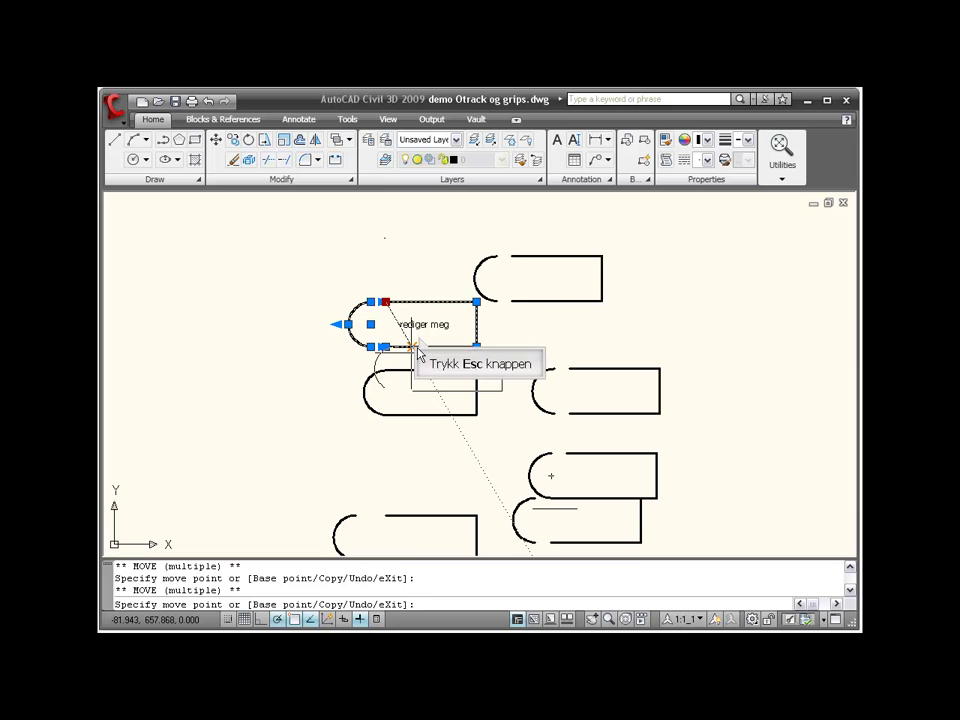
key("Escape")
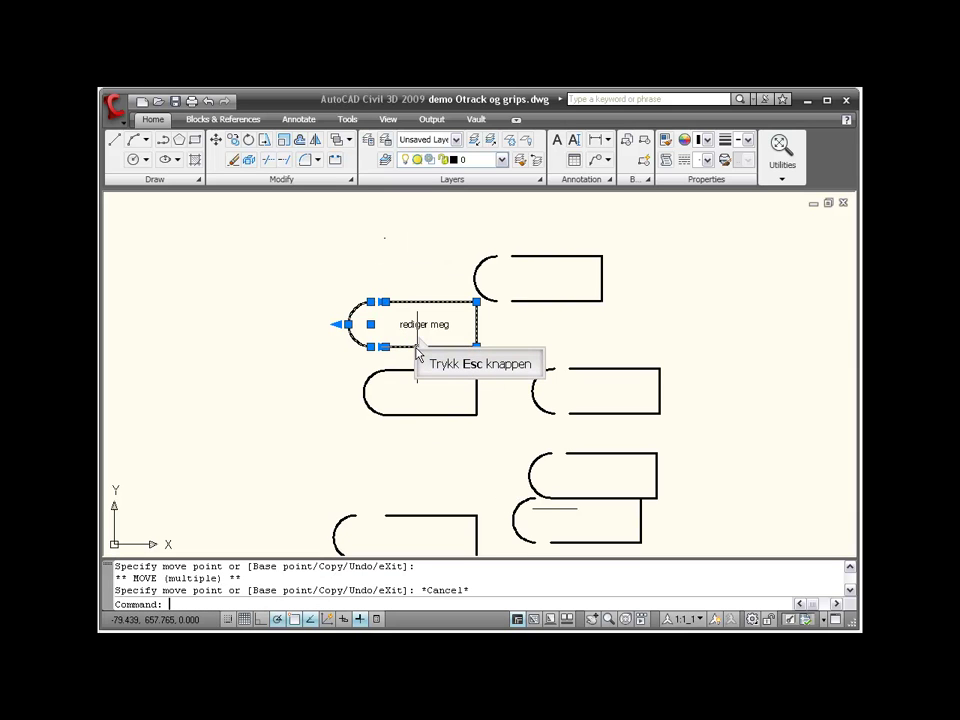
key("Escape")
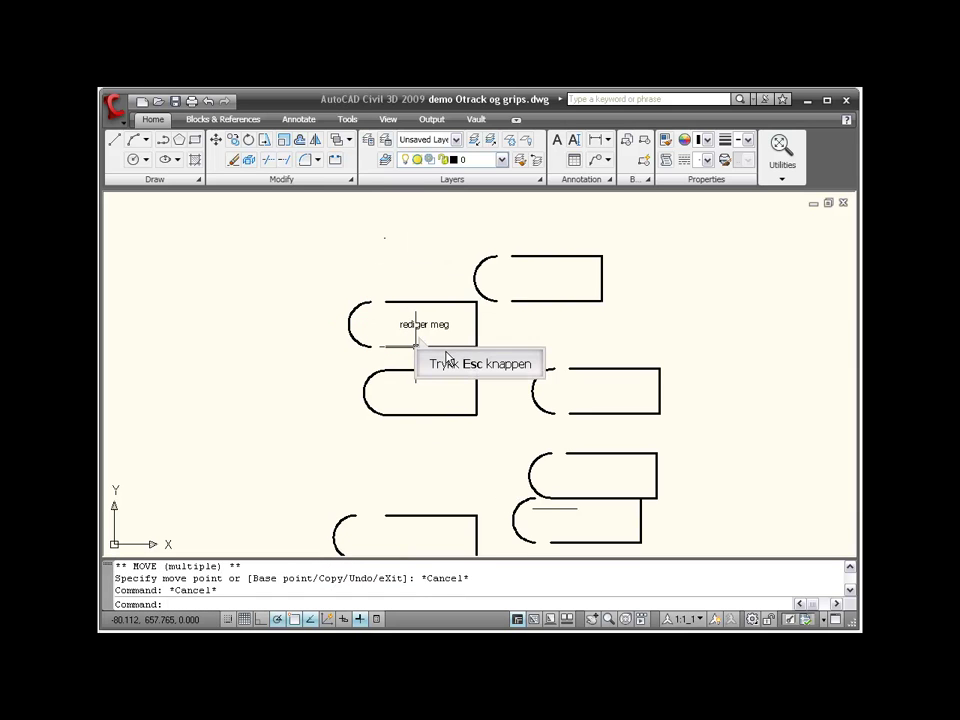
key("Escape")
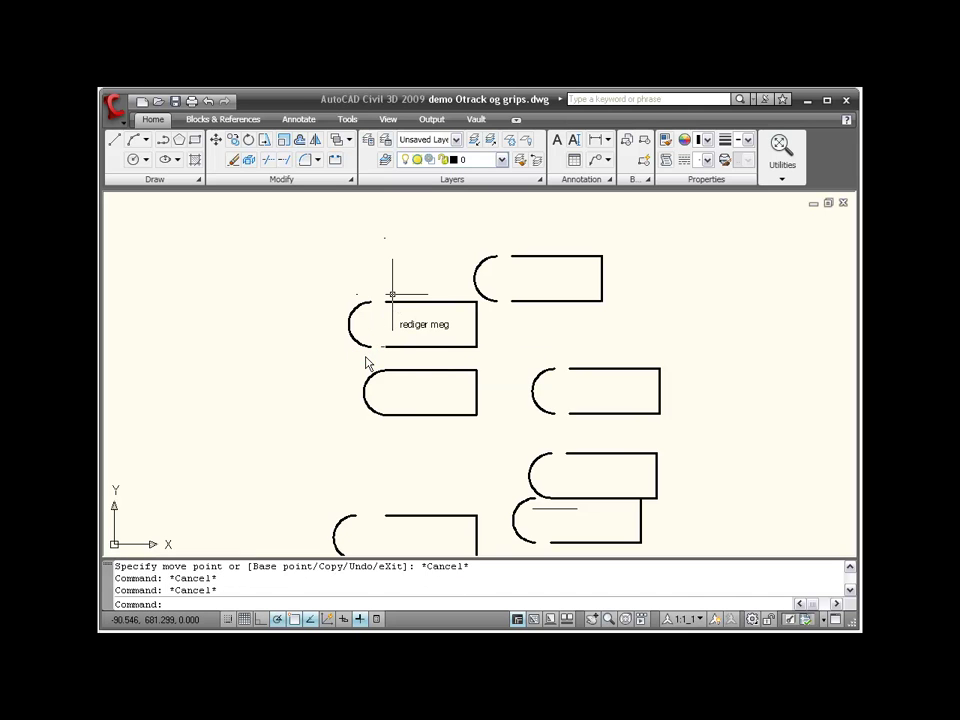
- Make the capsule's top corner grip hot and cycle to Move with the Copy option
left_click_drag(392, 295, 385, 300)
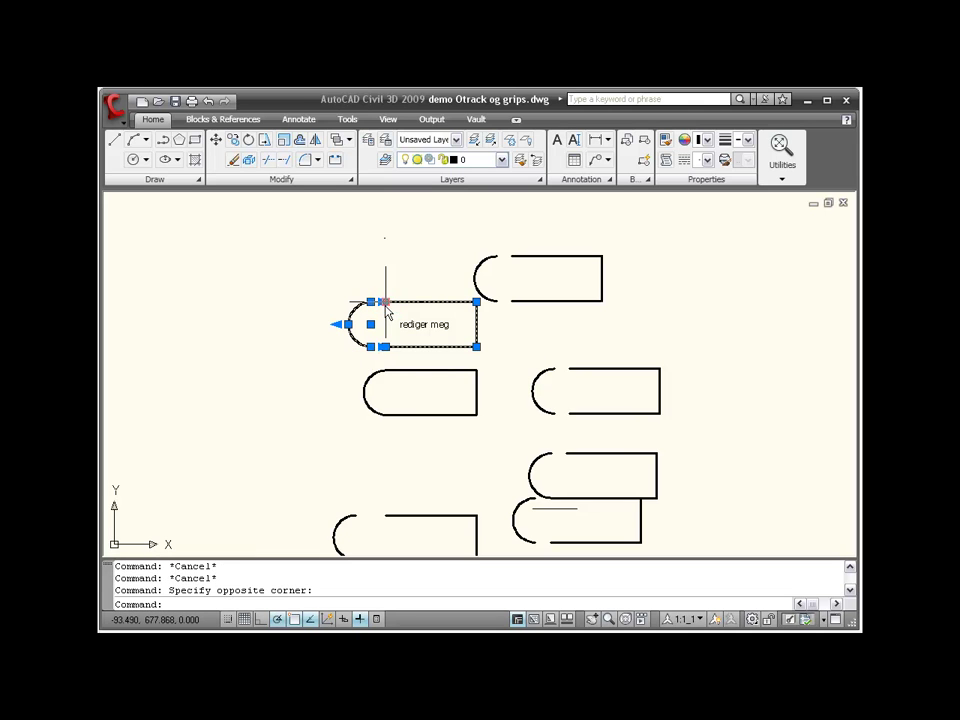
left_click(385, 301)
key("space")
type("c")
key("Return")
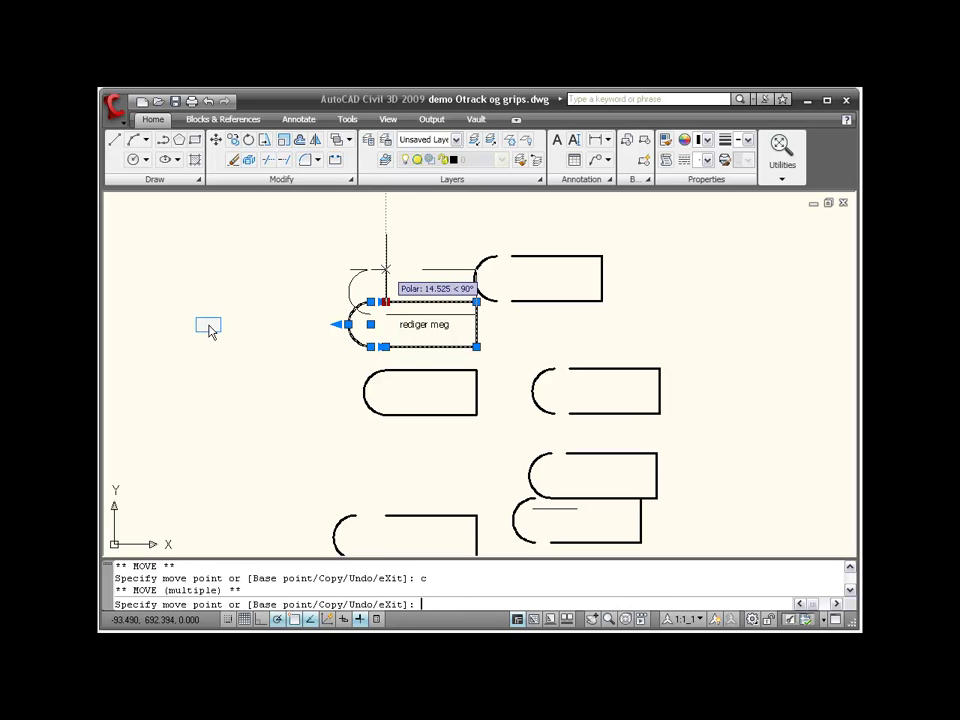
- Place copies up-left, left and lower-left of the original, then undo the grip copies
left_click(242, 260)
left_click(209, 322)
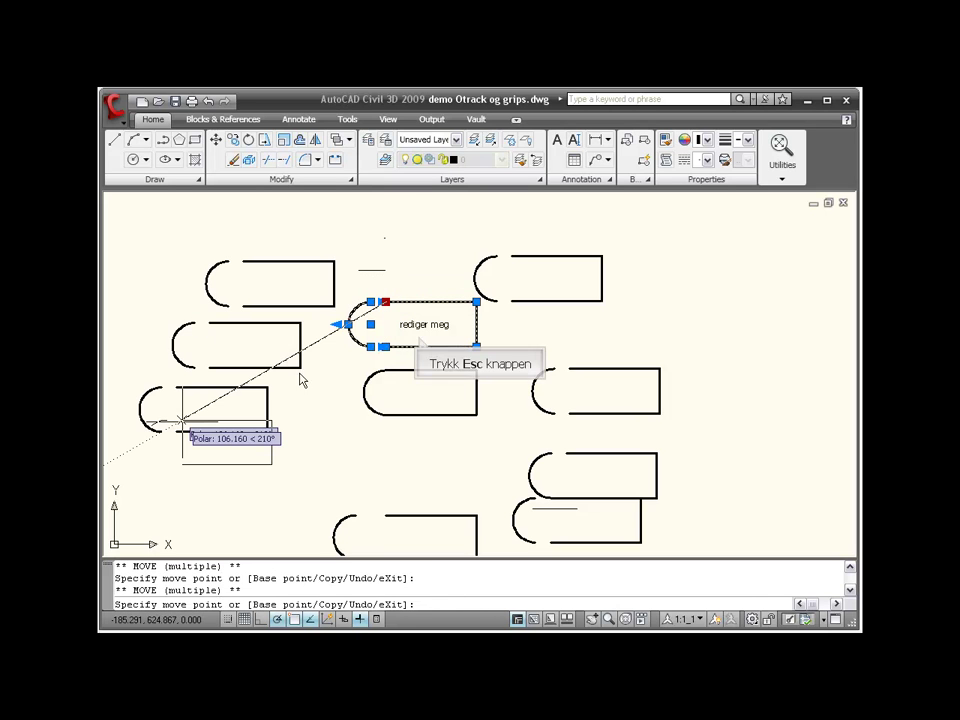
left_click(313, 440)
key("Escape")
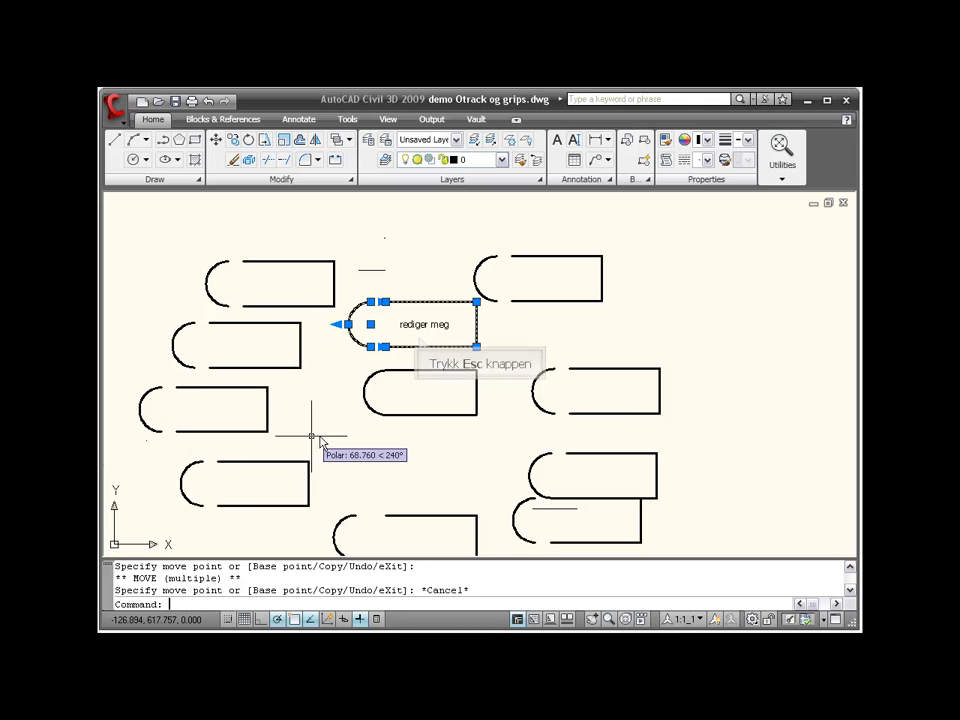
key("Escape")
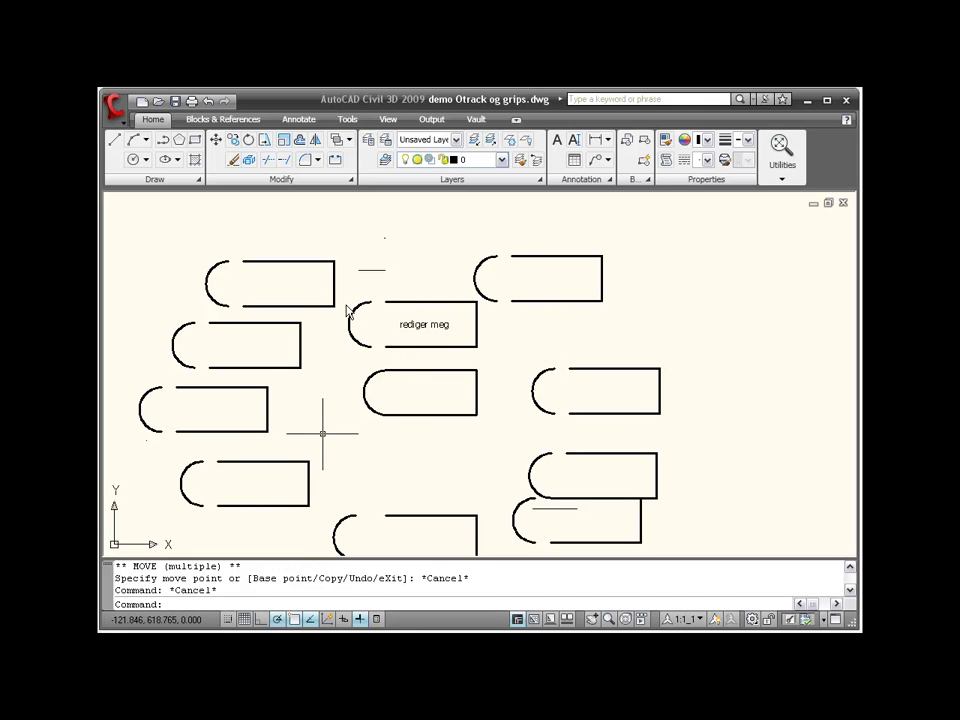
key("ctrl+z")
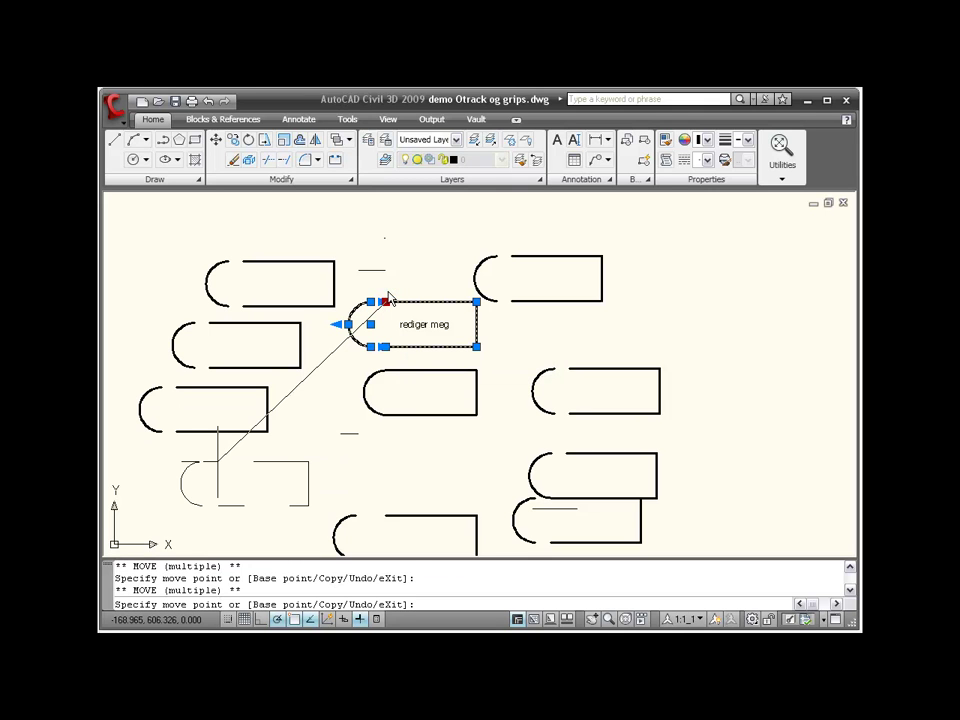
left_click(388, 291)
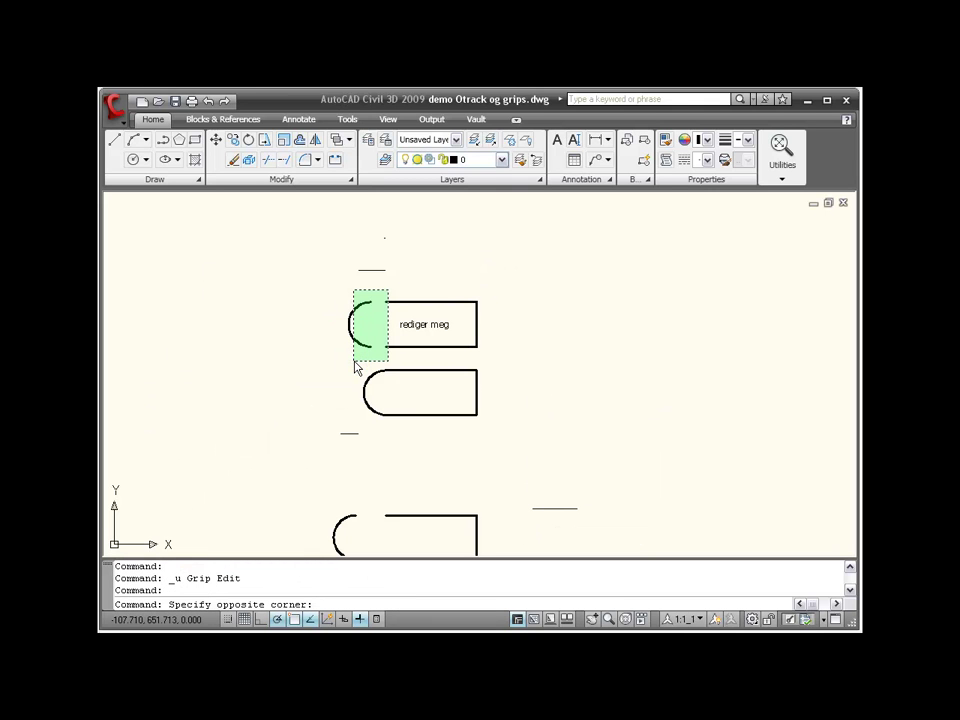
- Select the capsule, cycle its corner grip to Move, then cancel and clear the selection
left_click(355, 367)
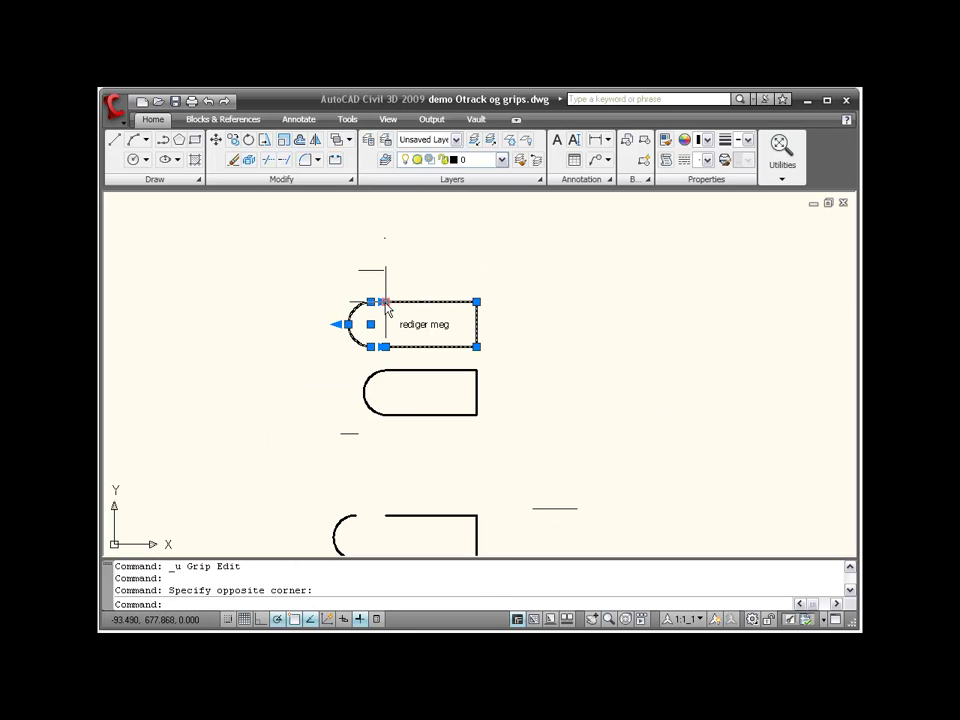
left_click(385, 302)
key("space")
key("space")
key("space")
key("space")
key("space")
key("space")
key("space")
key("space")
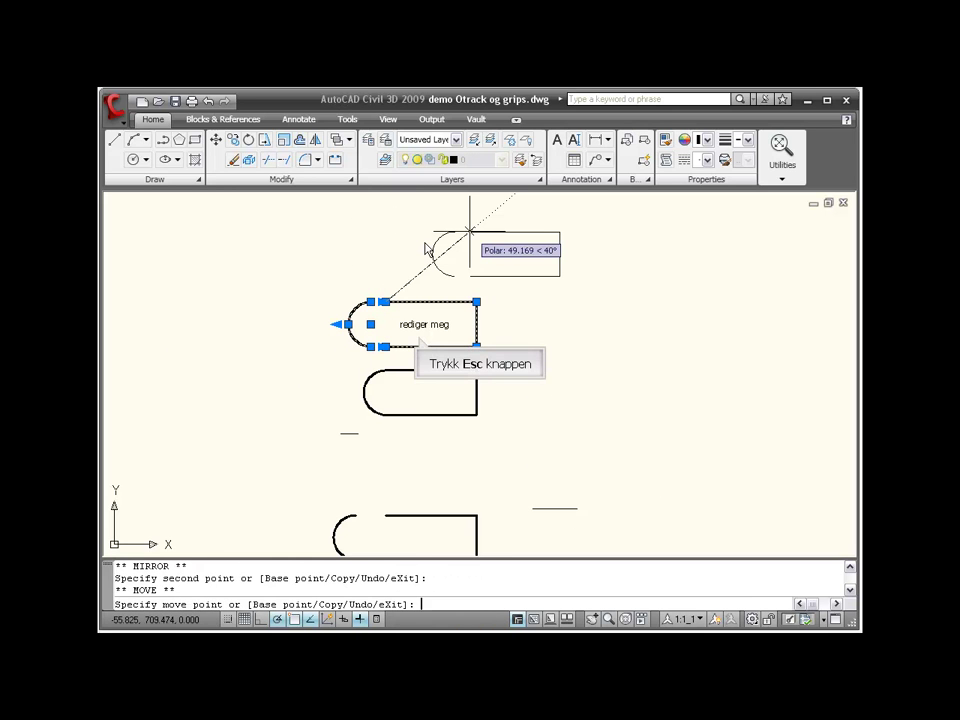
key("Escape")
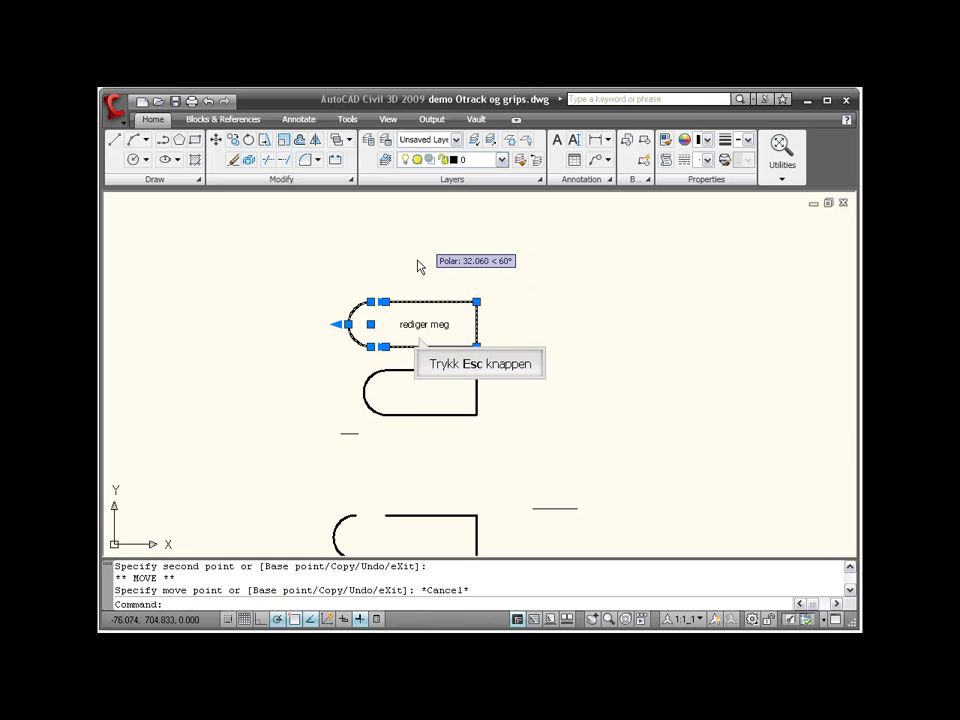
key("Escape")
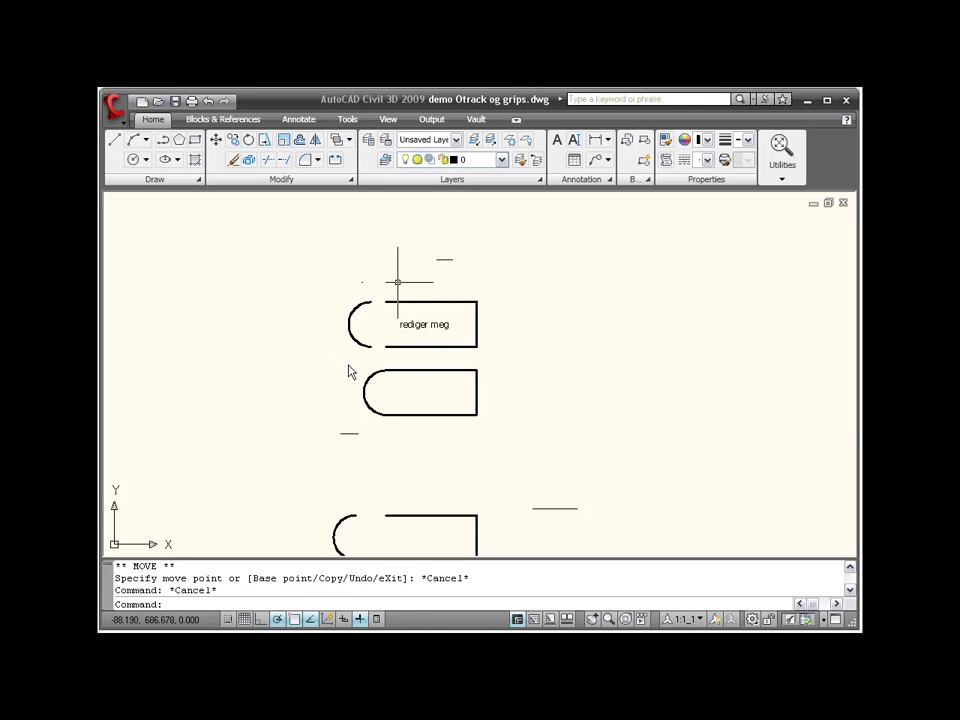
- Grip-copy the capsule with Move and Copy to the lower right of the original, then end copying
left_click_drag(398, 282, 386, 310)
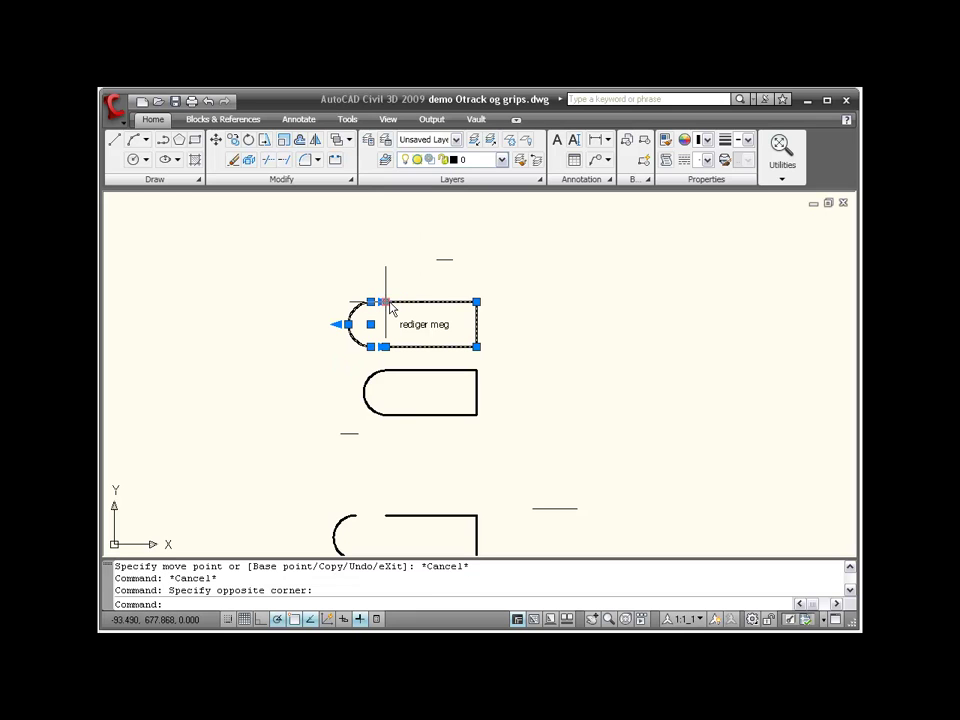
left_click(386, 302)
key("space")
type("c")
key("Return")
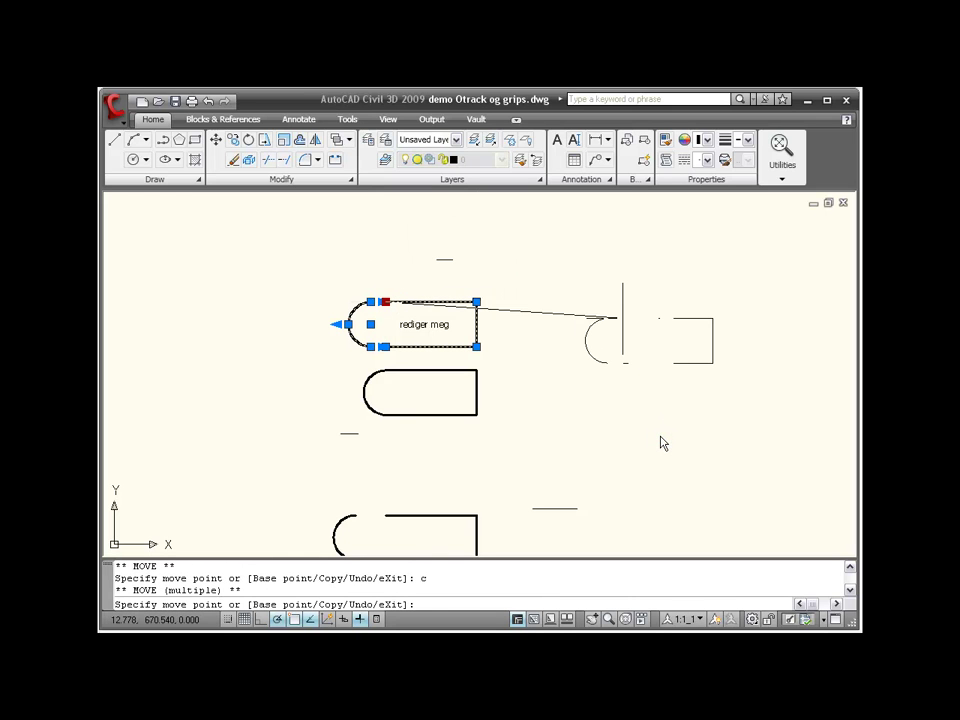
left_click(655, 446)
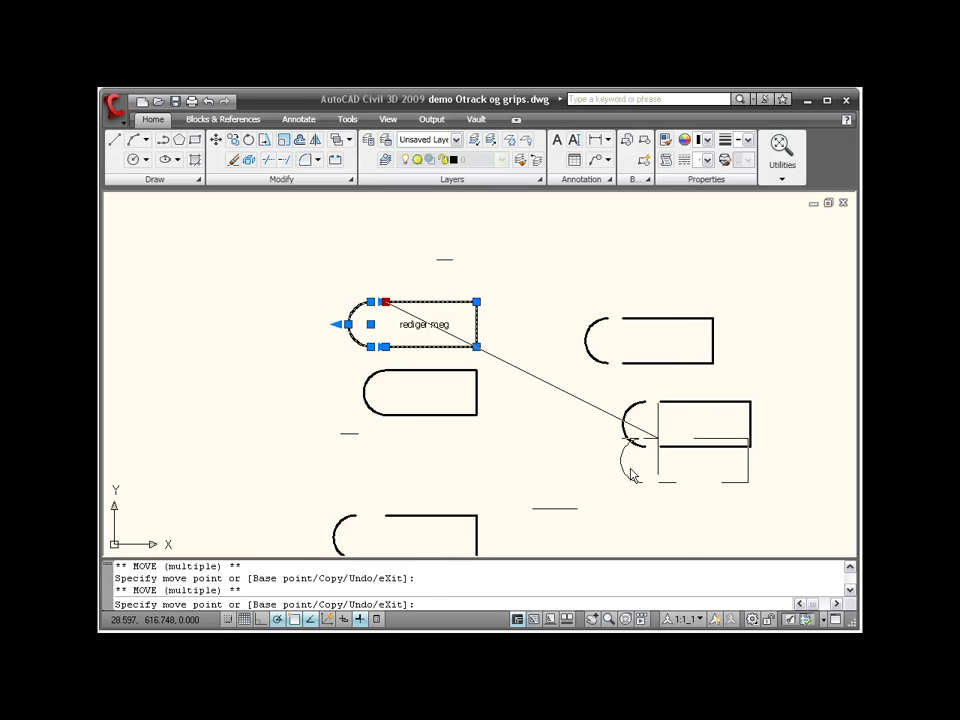
left_click(631, 475)
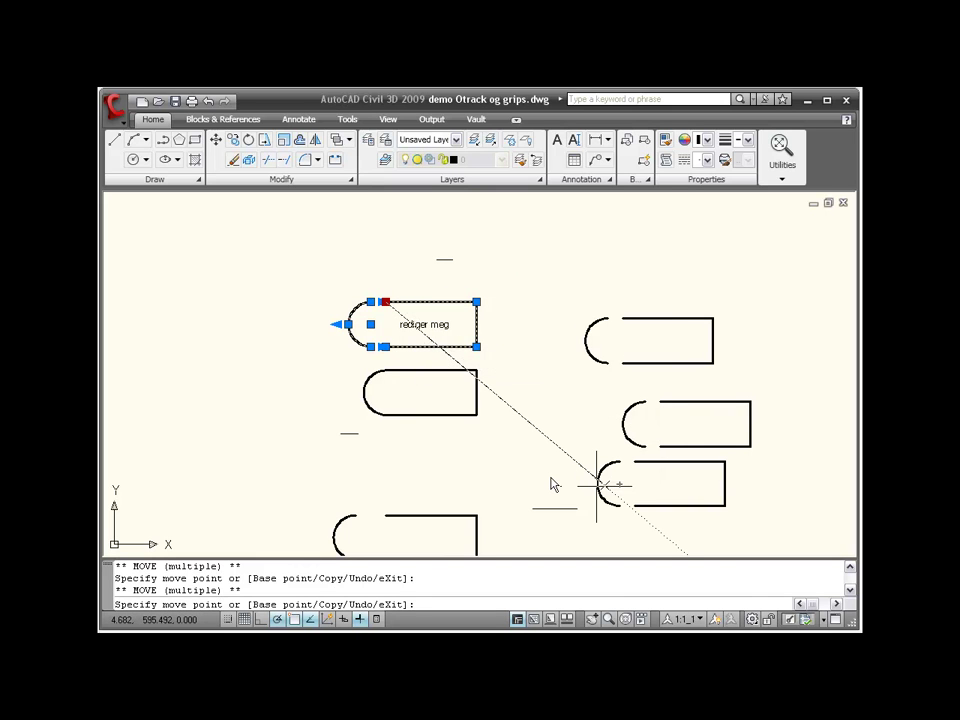
key("Escape")
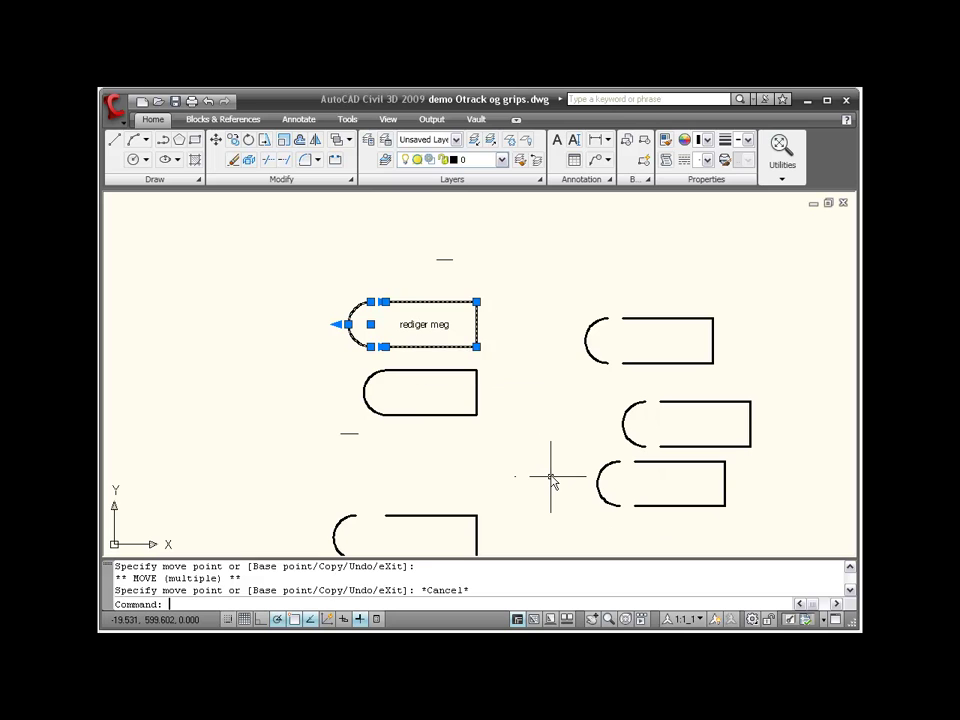
key("Escape")
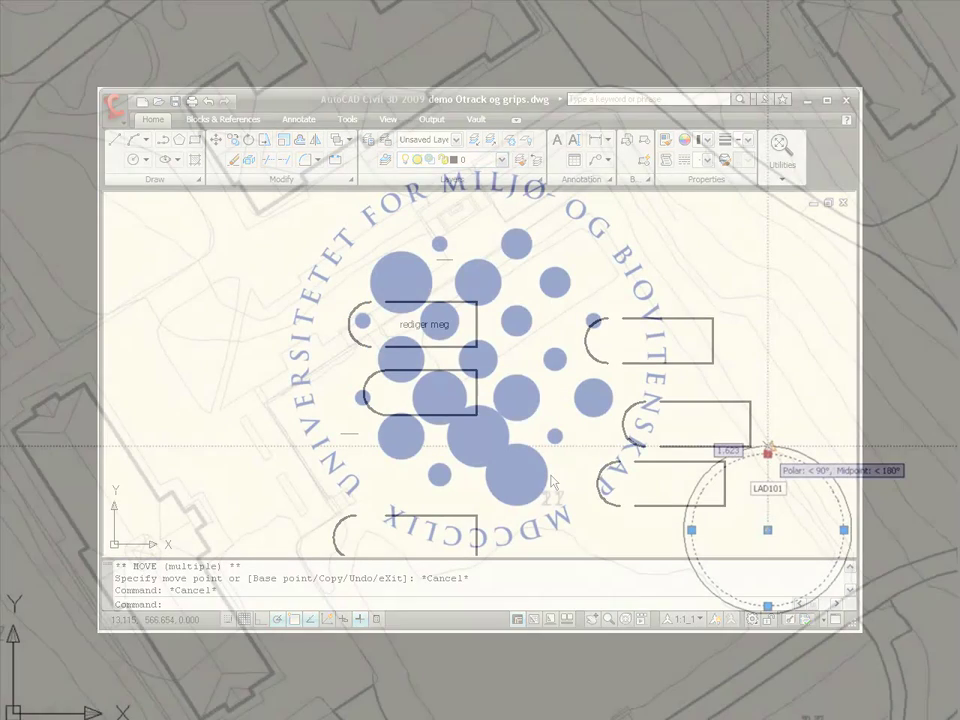